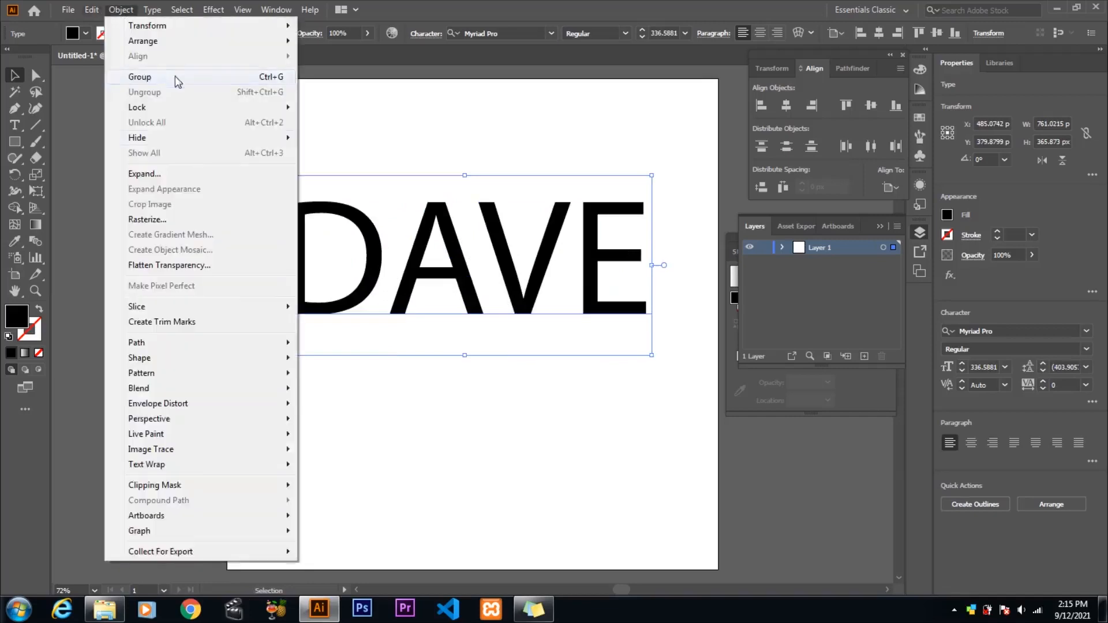
Expand the text object into editable letter outlines
click(144, 173)
click(111, 206)
click(120, 10)
mouse_move(225, 346)
click(420, 345)
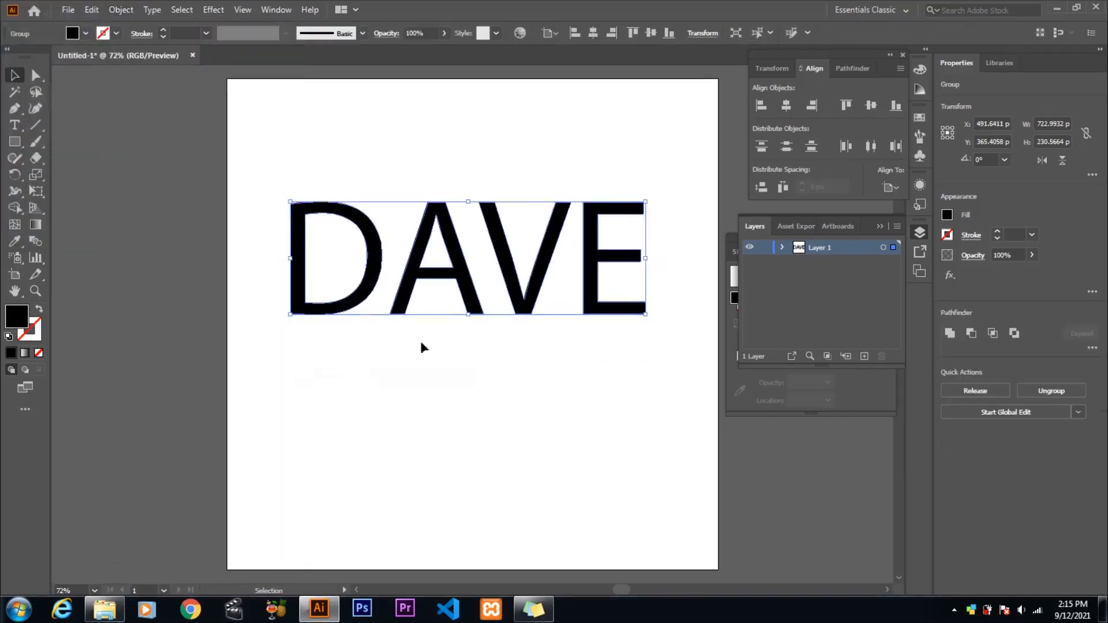
Ungroup the expanded lettering so each letter is a separate object, and deselect everything
right_click(310, 205)
click(376, 325)
click(416, 295)
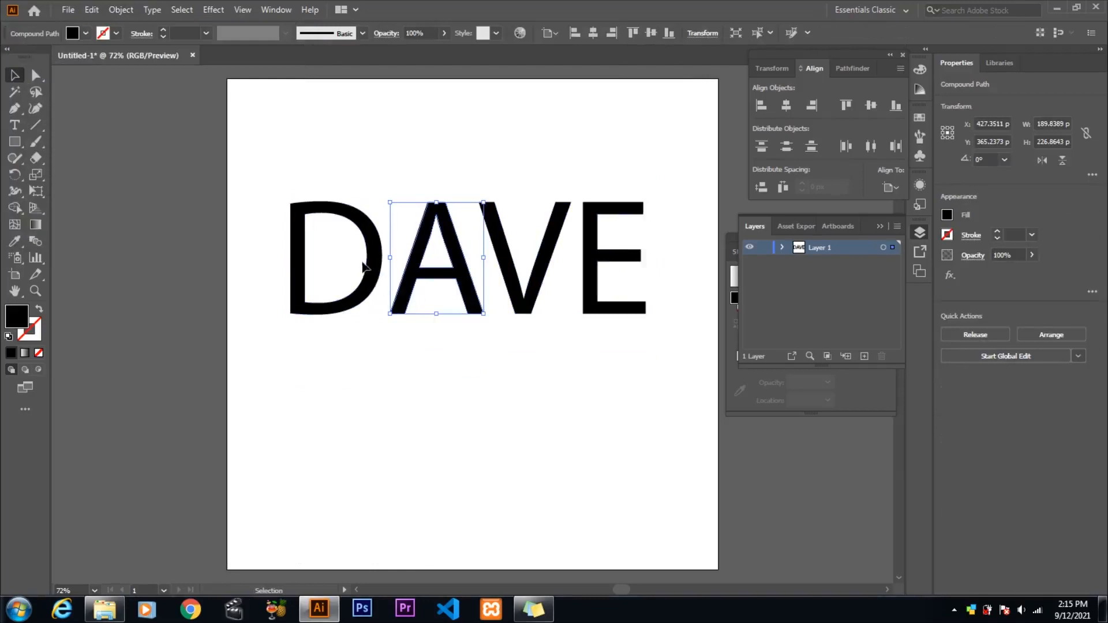
click(237, 240)
Move the D's outer upper-right anchor point outward to about X 326, Y 265 px
click(15, 108)
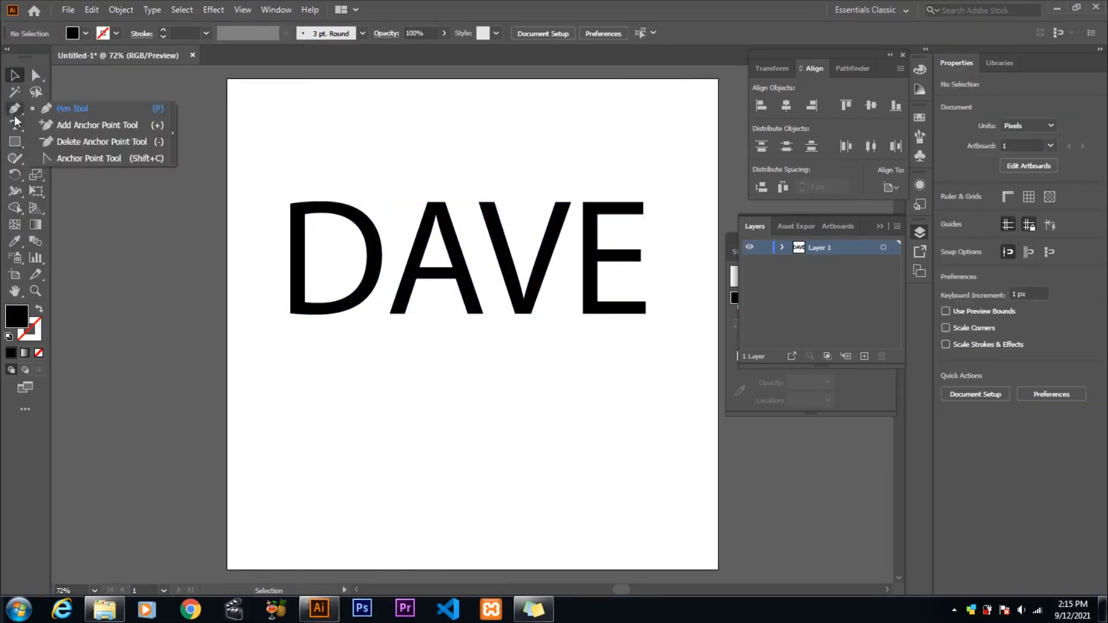
click(89, 158)
click(35, 75)
click(347, 215)
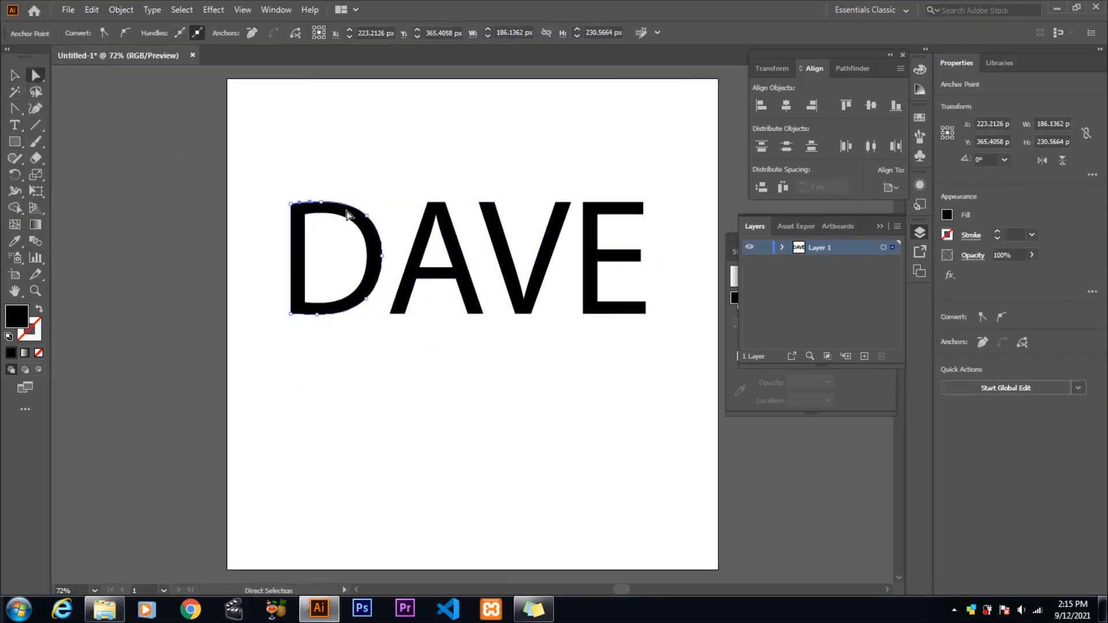
click(345, 207)
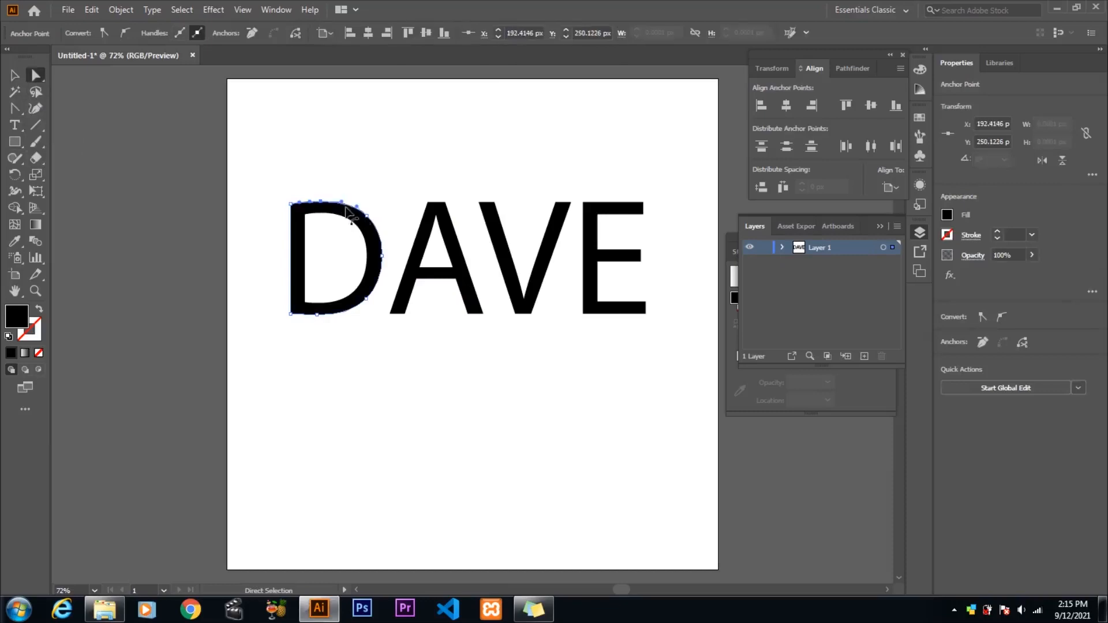
drag(366, 215, 386, 208)
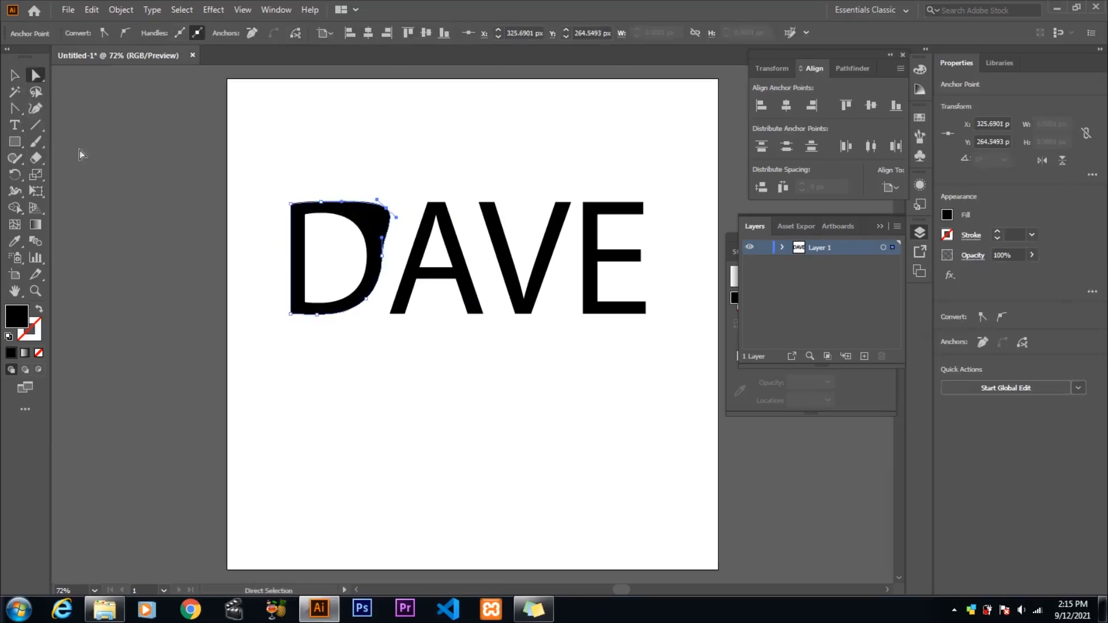
Remove the curve handles from the anchor points along the D's outer top edge with the Anchor Point tool
click(16, 113)
click(341, 201)
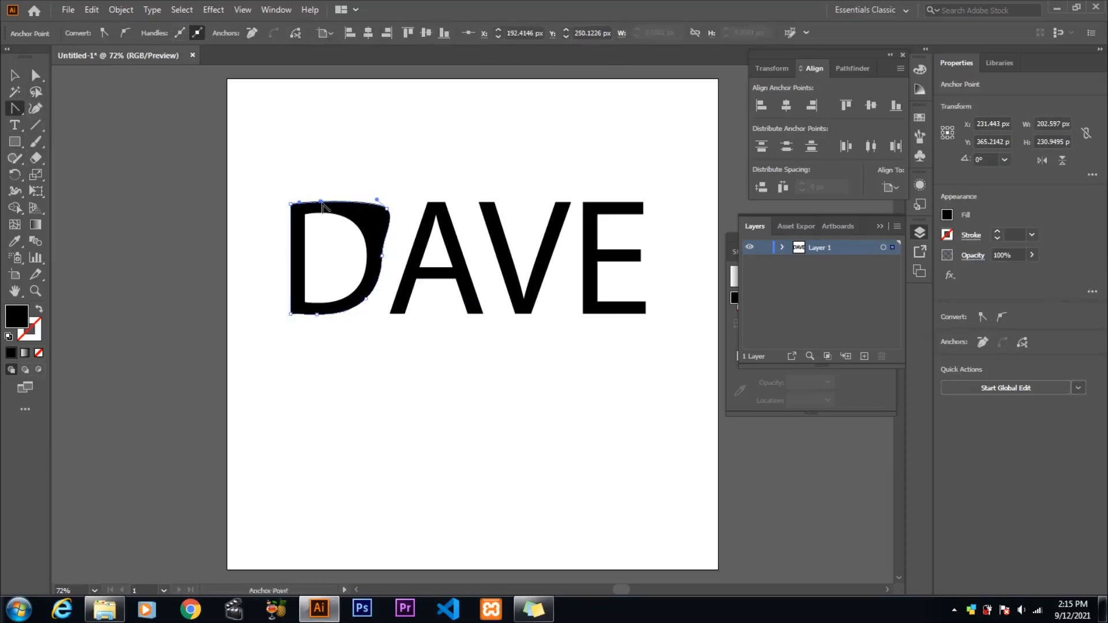
ctrl+click(321, 202)
mouse_move(390, 213)
mouse_down()
mouse_move(391, 202)
mouse_move(391, 215)
mouse_up()
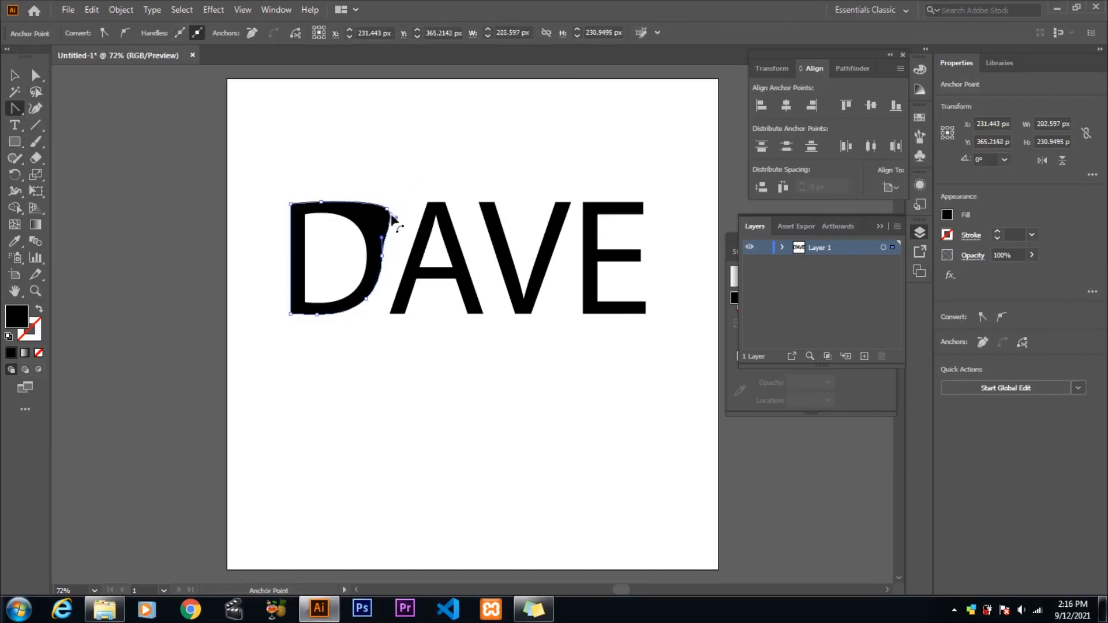
click(321, 202)
click(291, 203)
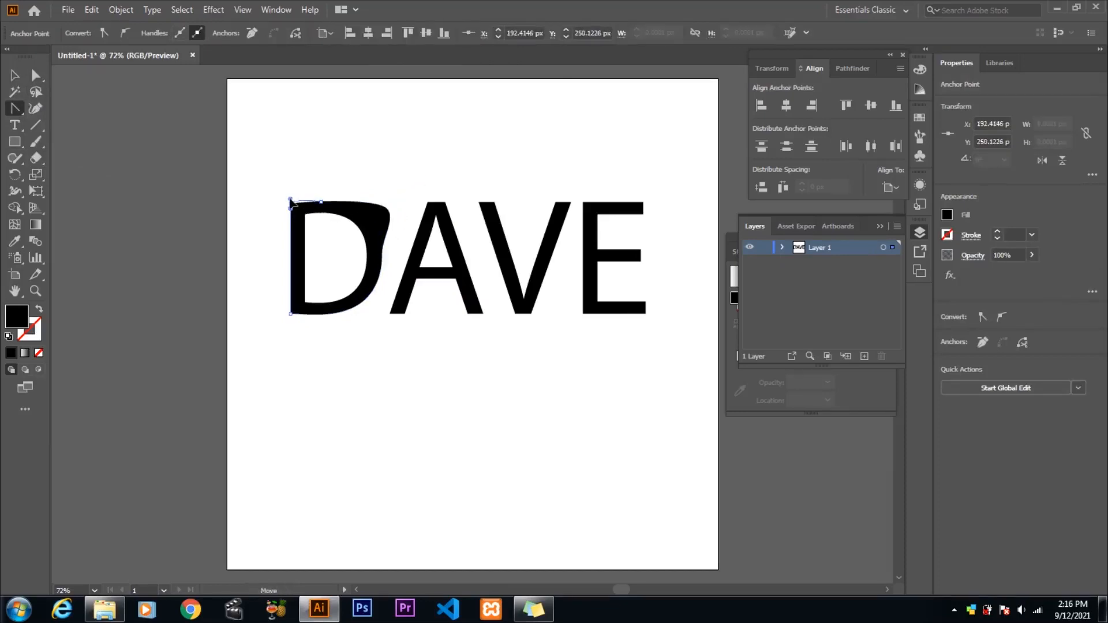
Straighten the D's outer top and right edges by deleting their middle anchor points and making the upper-right point a corner
key(p)
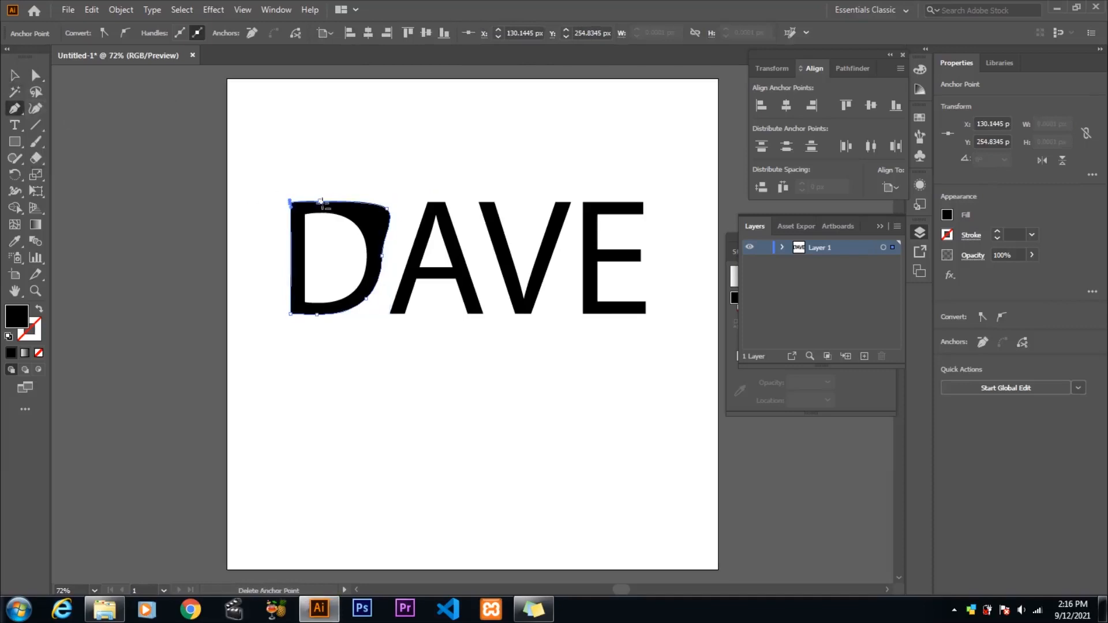
click(321, 203)
drag(15, 108, 63, 157)
click(387, 207)
drag(15, 108, 75, 141)
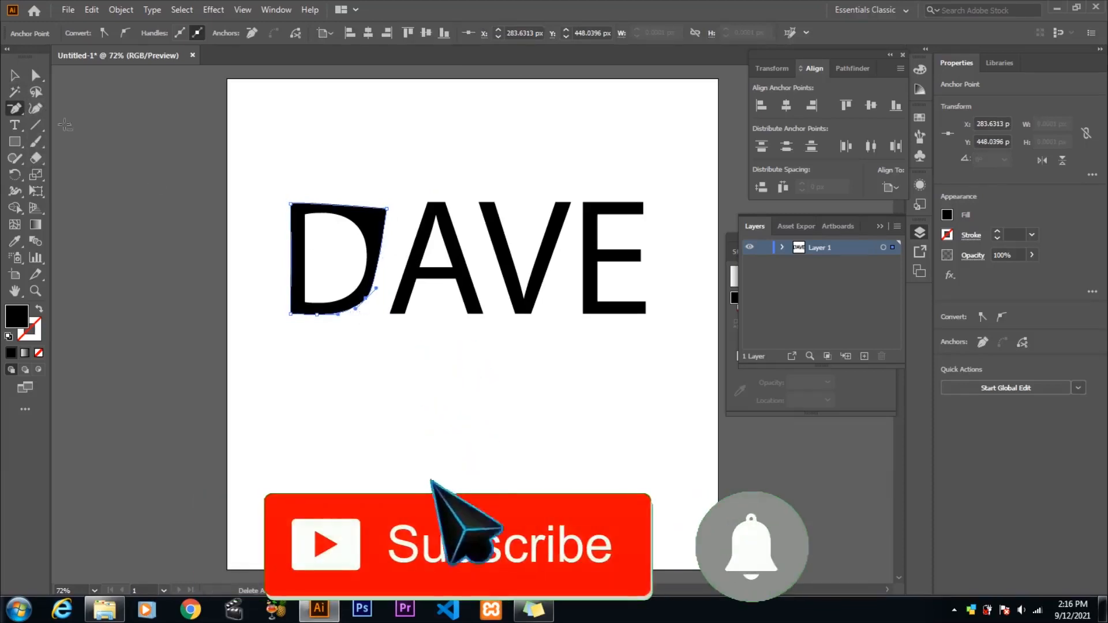
Try to move the D's outer lower-right anchor point downward, and undo the move
key(a)
drag(368, 297, 363, 307)
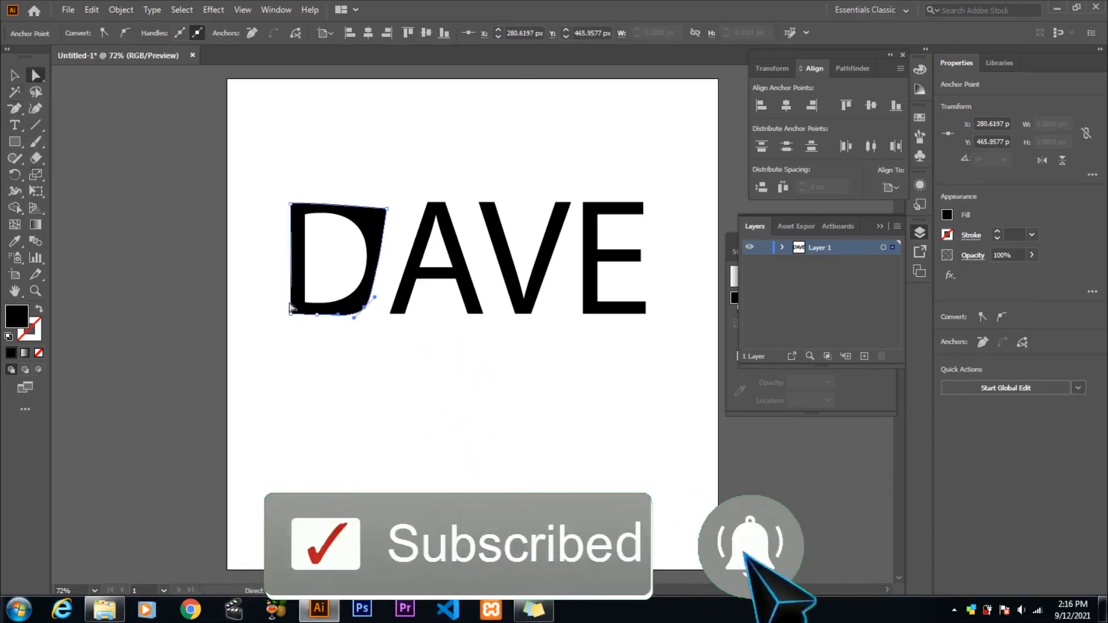
key(ctrl+z)
Straighten the D's outer bottom edge by deleting its middle anchor point and converting the lower-right point to a corner
key(shift+c)
click(338, 314)
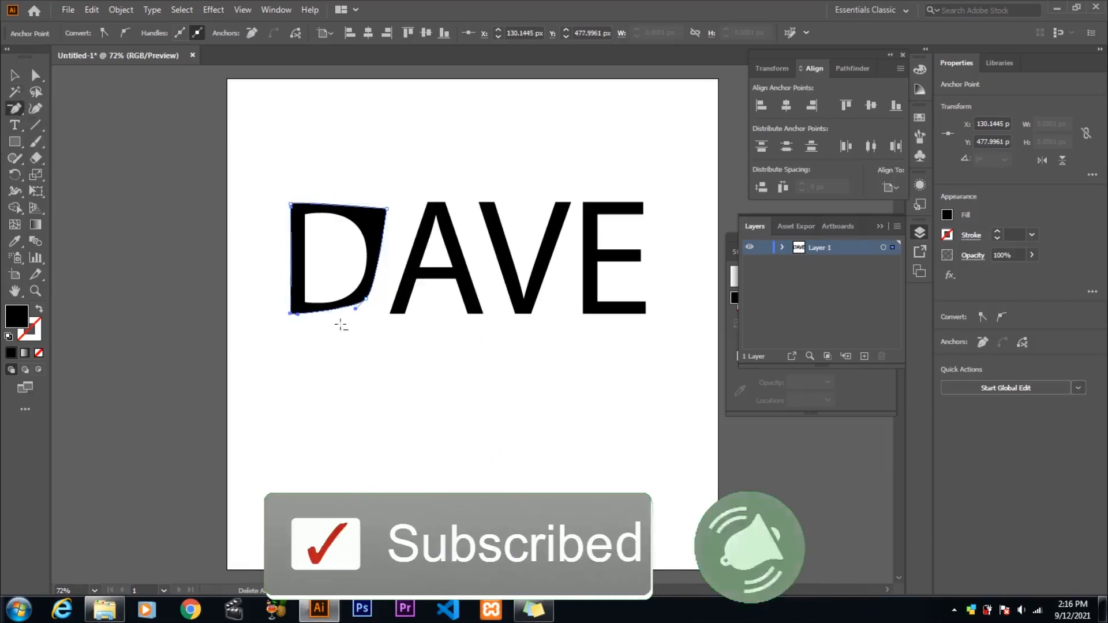
click(365, 298)
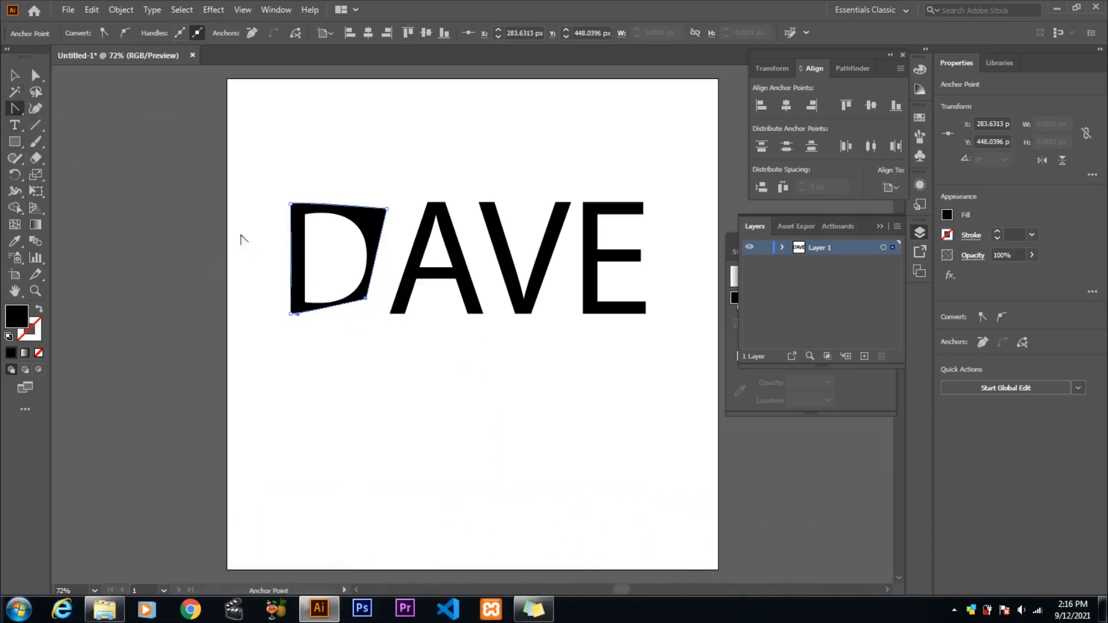
Try to move the D's outer upper-right corner toward the top of the A, and undo the move
key(a)
drag(388, 210, 419, 203)
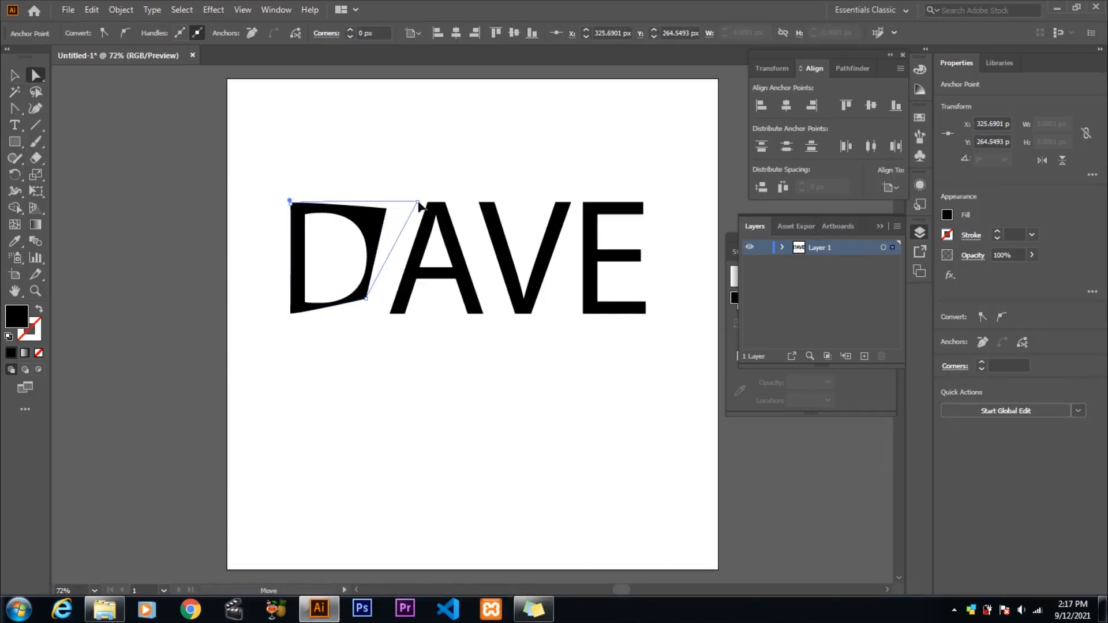
key(ctrl+z)
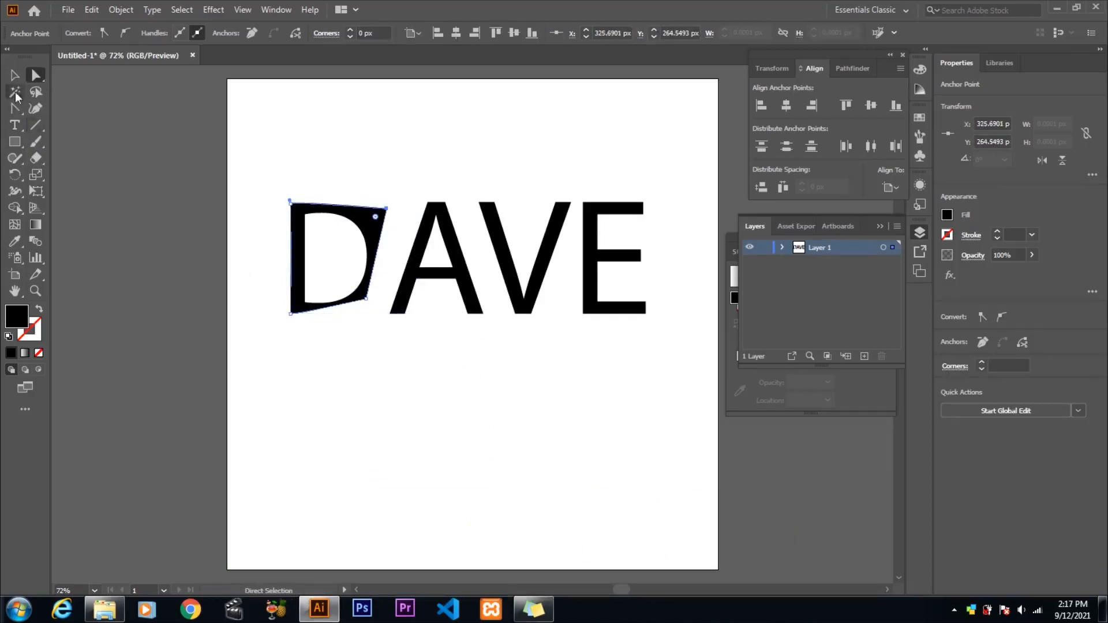
Move the three letters after the D closer to it
key(v)
drag(421, 246, 376, 279)
Slant the D's outer right edge parallel to the A, moving its corners to about X 344, Y 250 and X 267, Y 479 px
key(a)
click(372, 222)
click(386, 208)
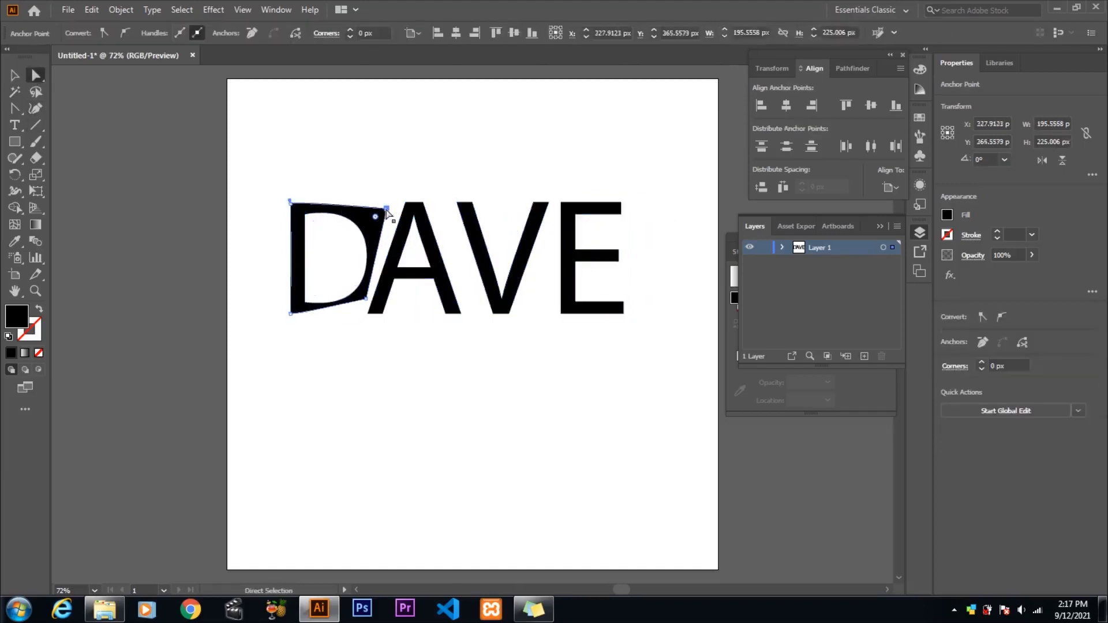
drag(386, 208, 395, 201)
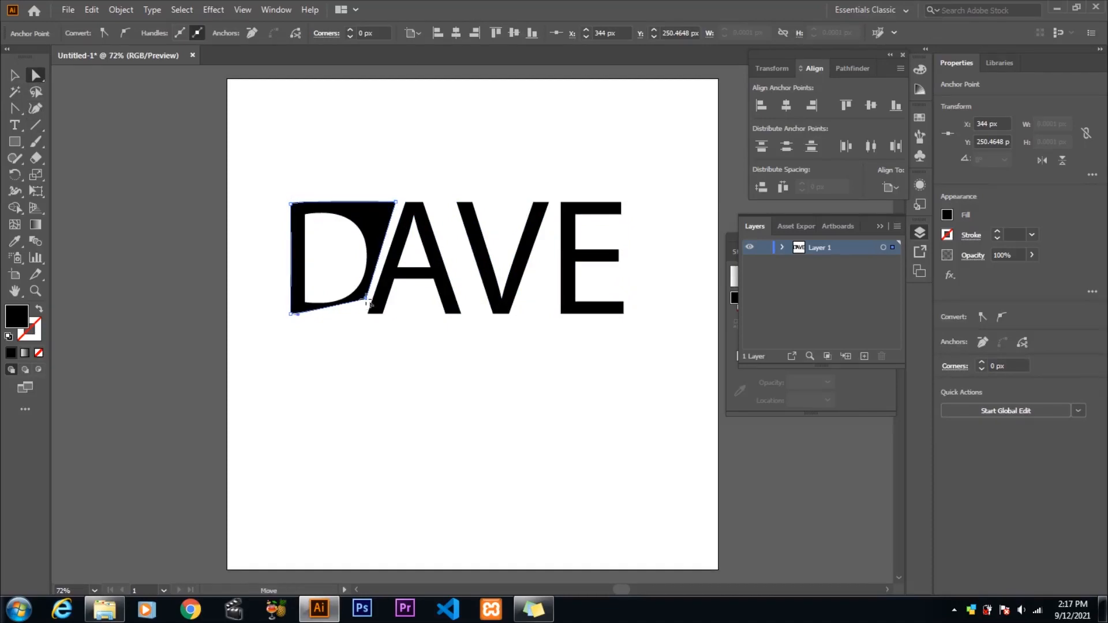
drag(366, 298, 357, 313)
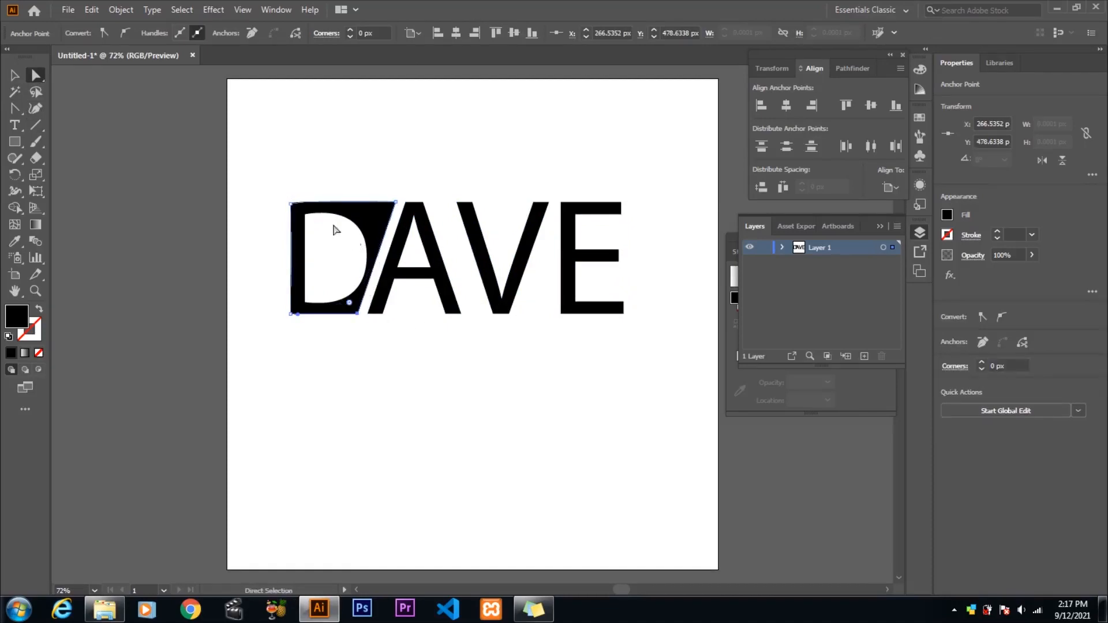
Move the D's inner right anchor point to about X 302, Y 277 px, delete the inner top anchor point, and make the moved point a corner
click(361, 229)
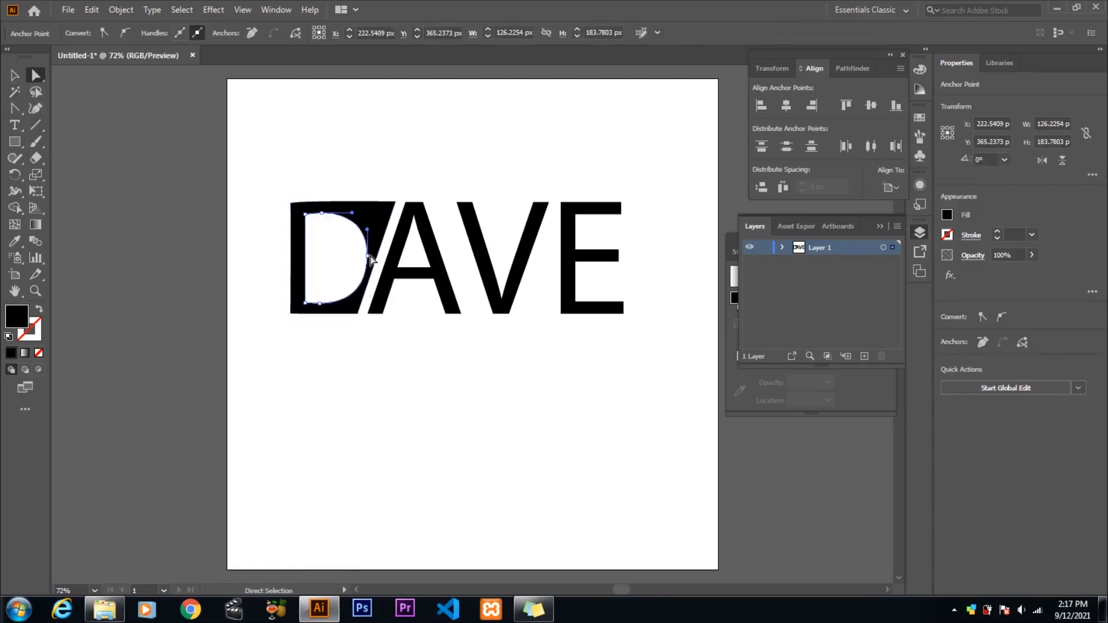
drag(370, 259, 375, 215)
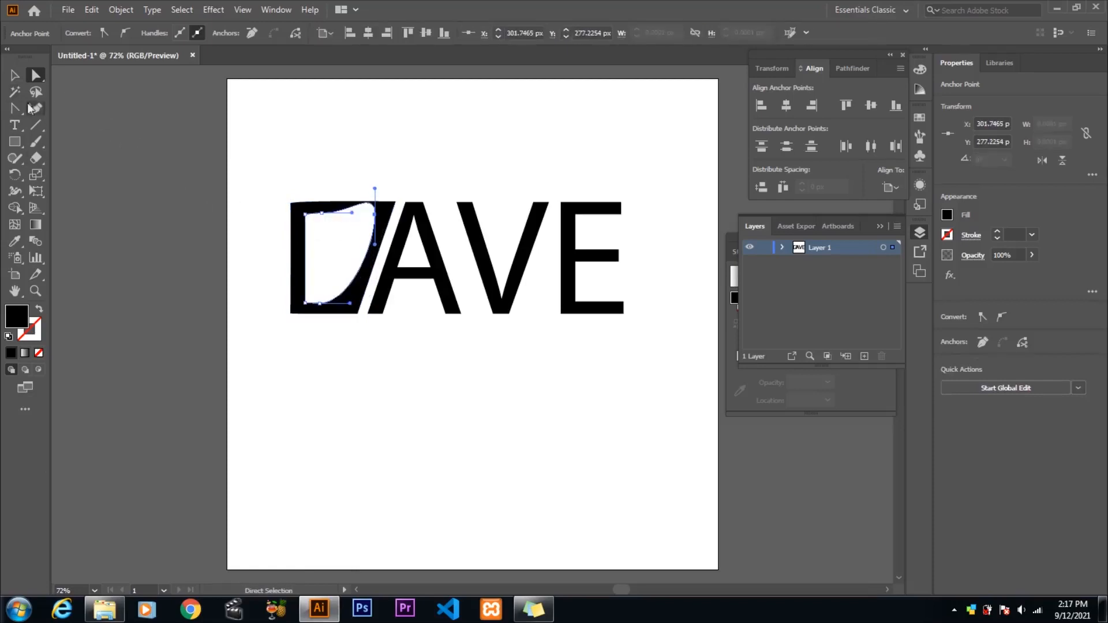
drag(30, 108, 63, 141)
drag(14, 111, 64, 159)
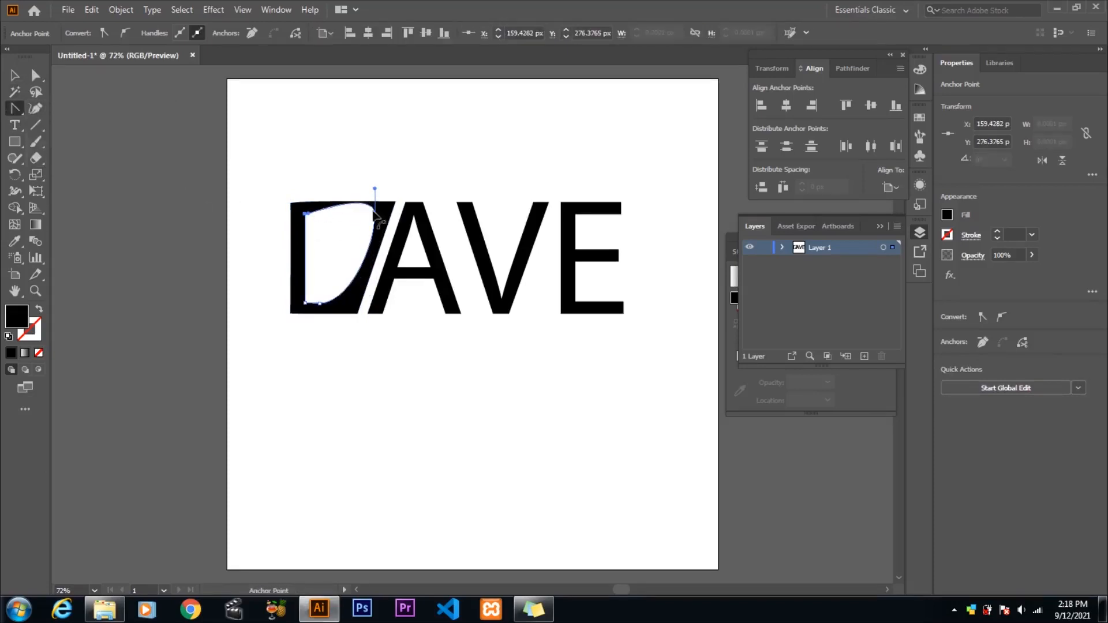
click(375, 215)
Move the bottom anchor point of the D's inner opening rightward to about X 237, Y 452 px
click(35, 76)
drag(320, 304, 344, 302)
Try deleting the bottom-right anchor point of the D's inner opening, and undo the deletion
drag(19, 110, 63, 141)
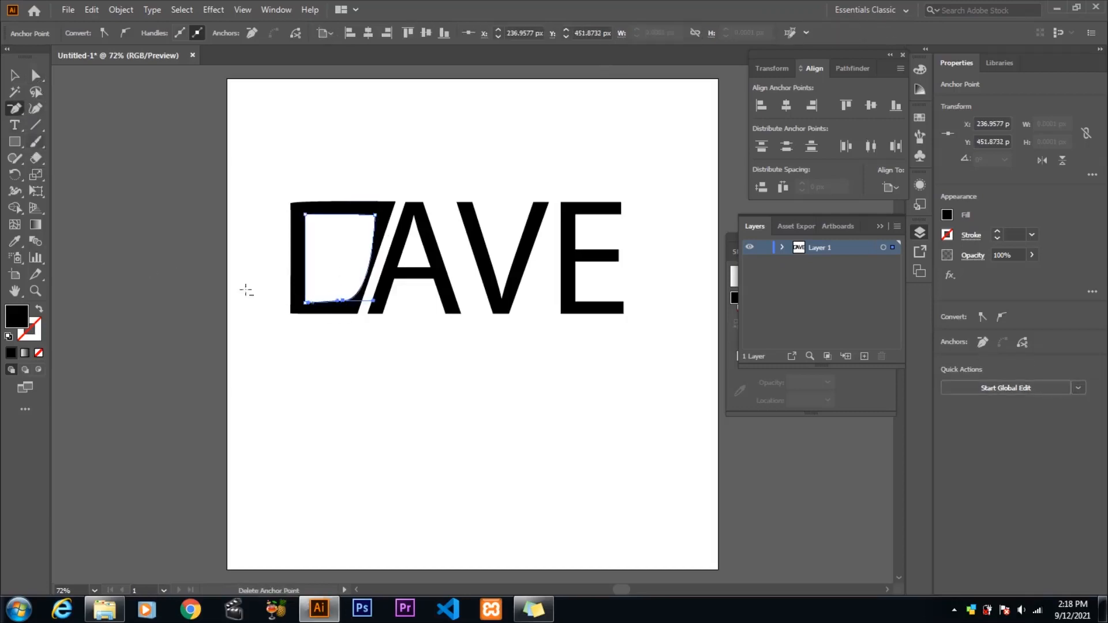
click(342, 301)
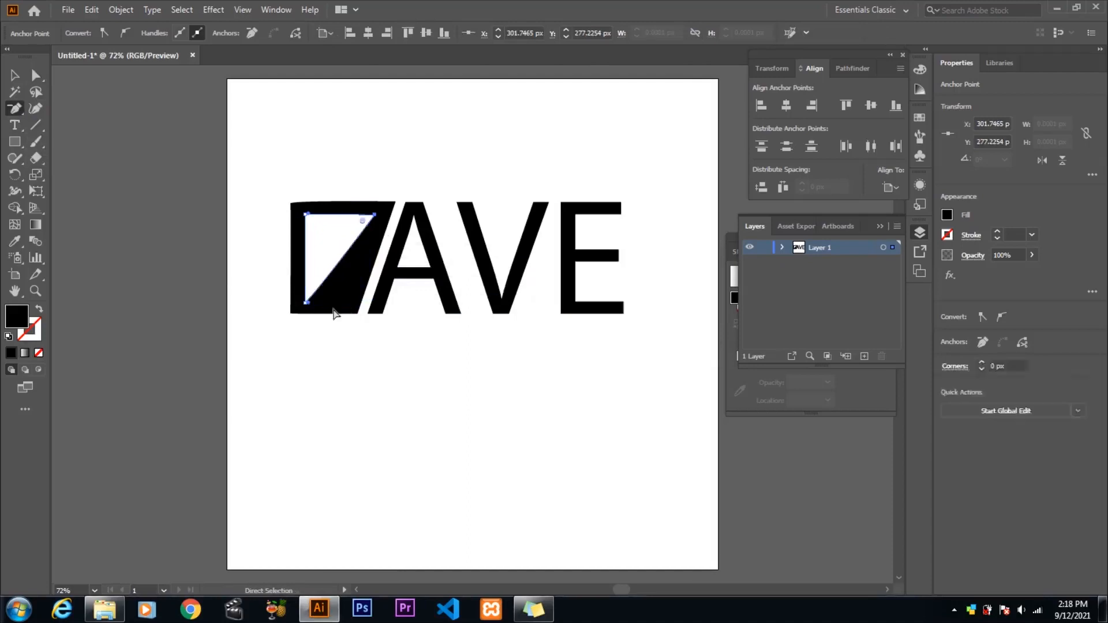
key(ctrl+z)
Convert the bottom-right anchor point of the D's inner opening to a corner
drag(15, 108, 63, 155)
click(343, 300)
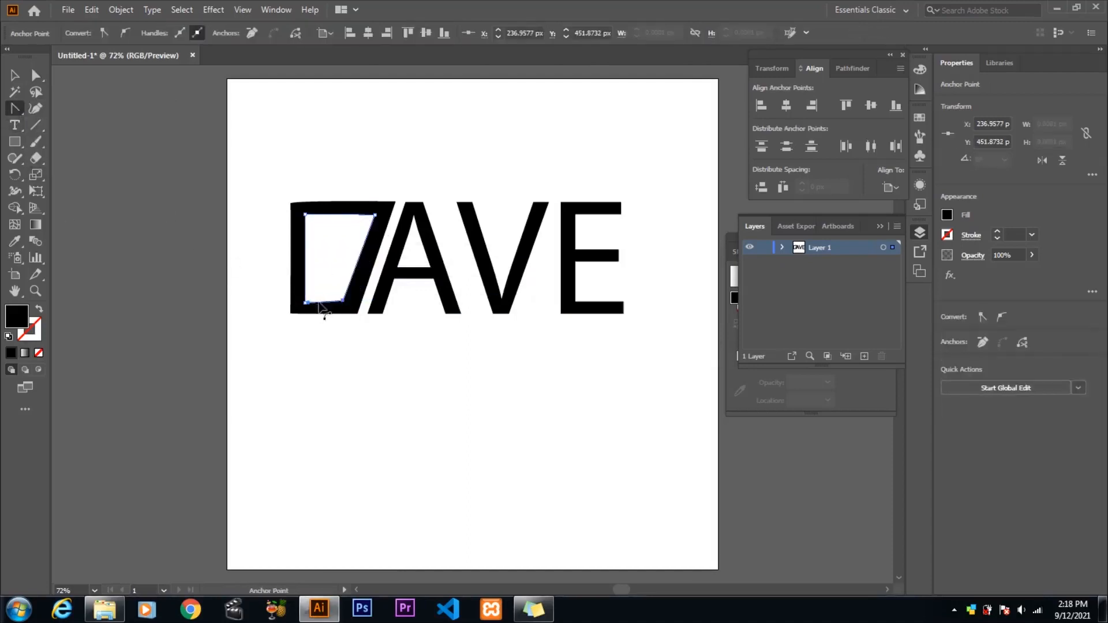
Try to delete an extra anchor point near the upper-left corner of the D's inner opening
click(43, 76)
scroll(306, 218, up, 2)
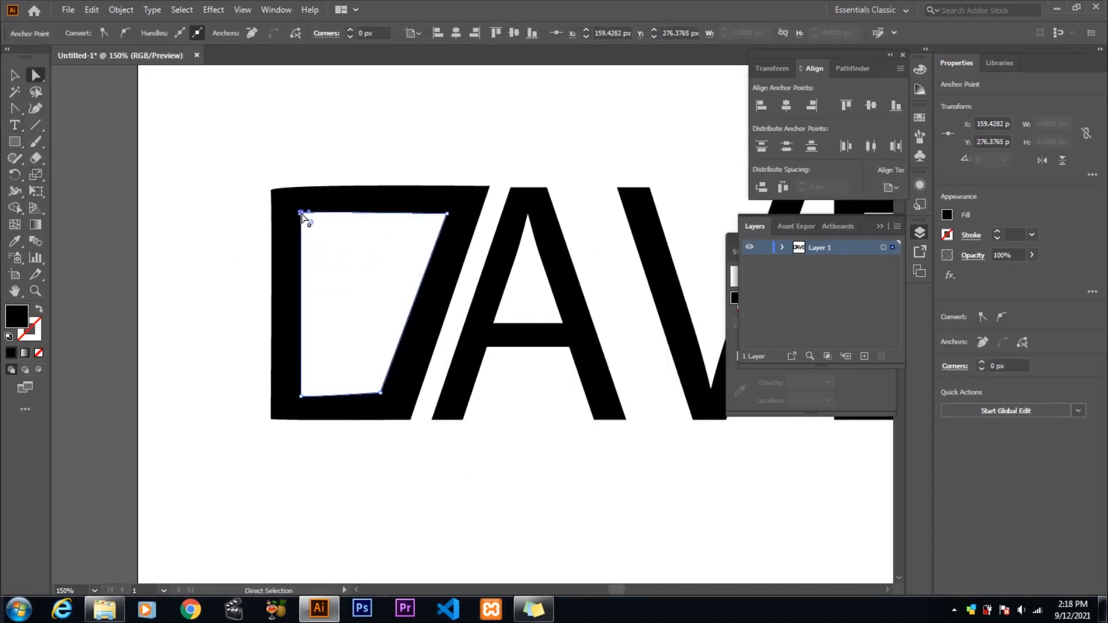
drag(15, 109, 63, 145)
click(312, 213)
key(Return)
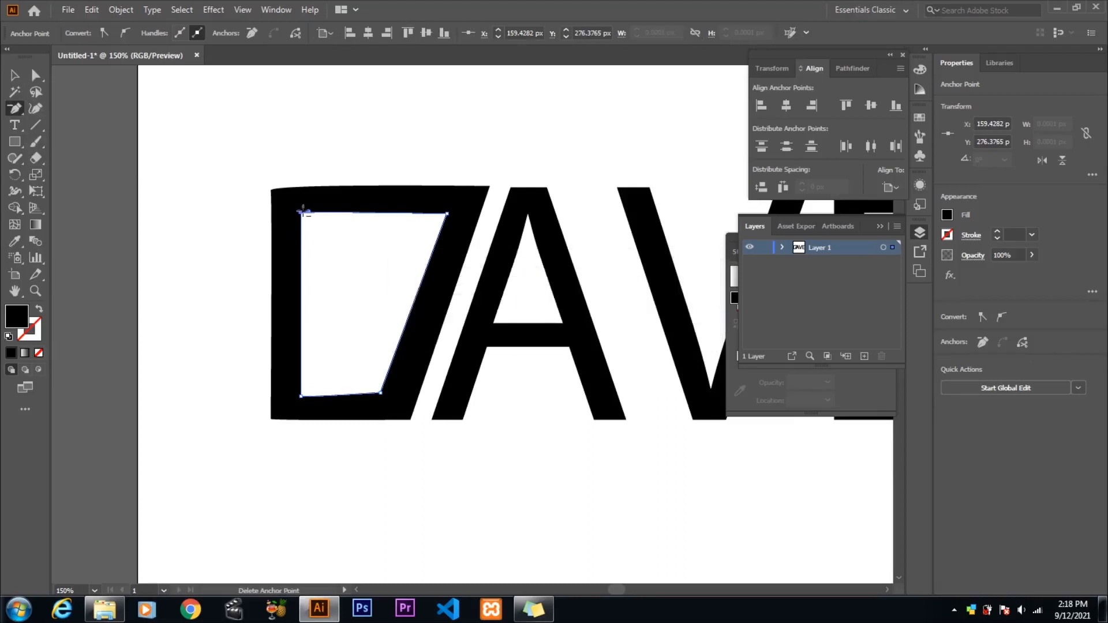
click(300, 227)
key(Return)
Remove the handle from the inner opening's upper-left anchor point and level it with the upper-right corner at about Y 278 px
scroll(326, 228, up, 2)
scroll(326, 228, down, 1)
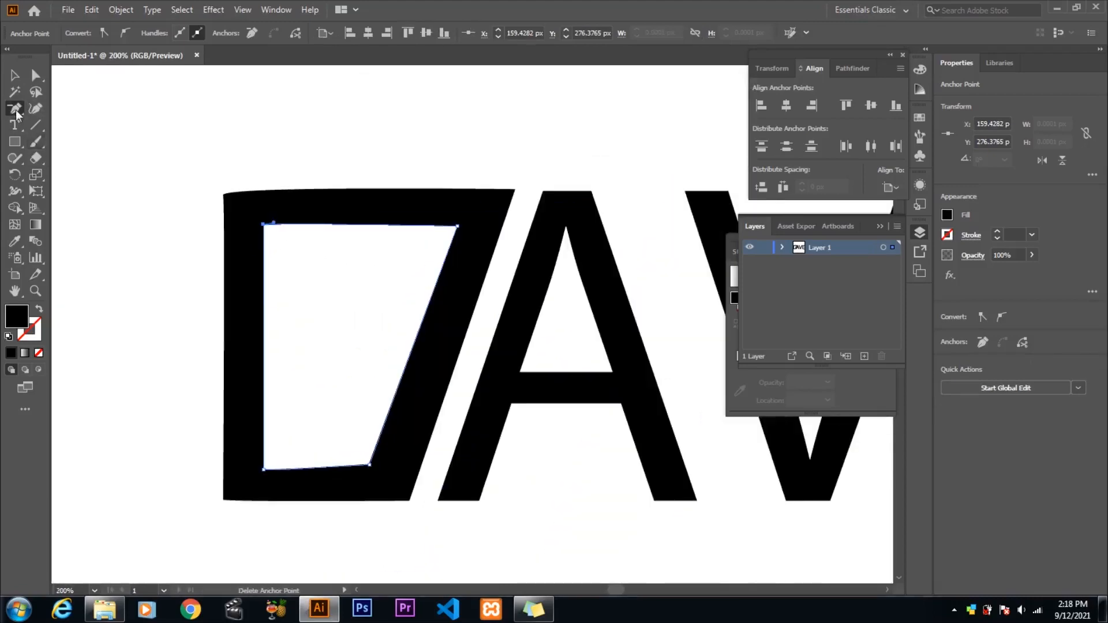
drag(15, 109, 63, 165)
click(263, 225)
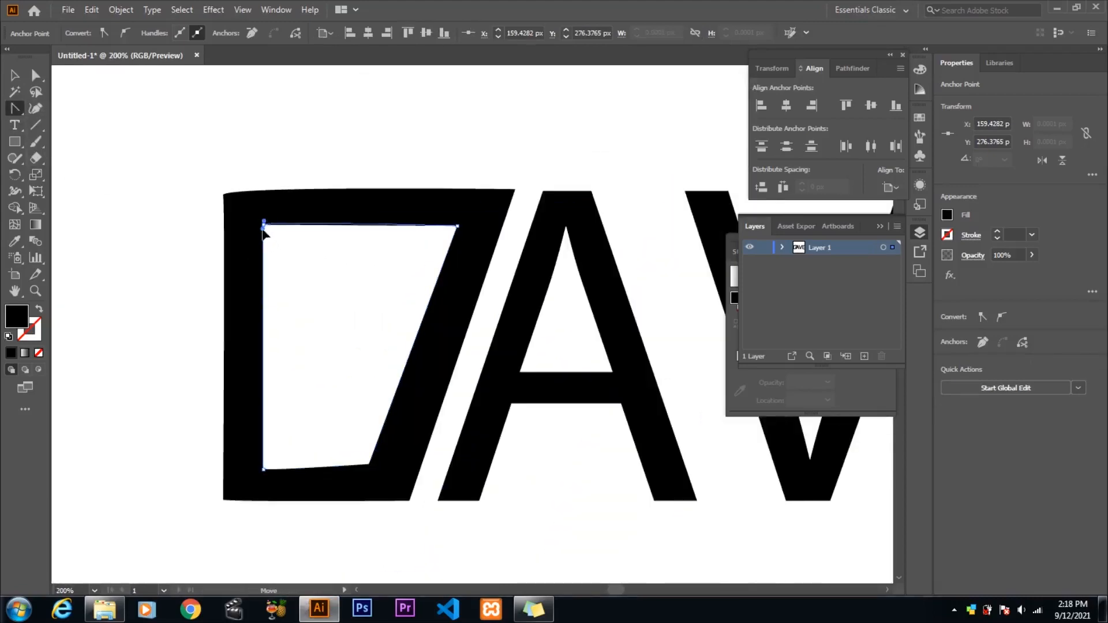
key(a)
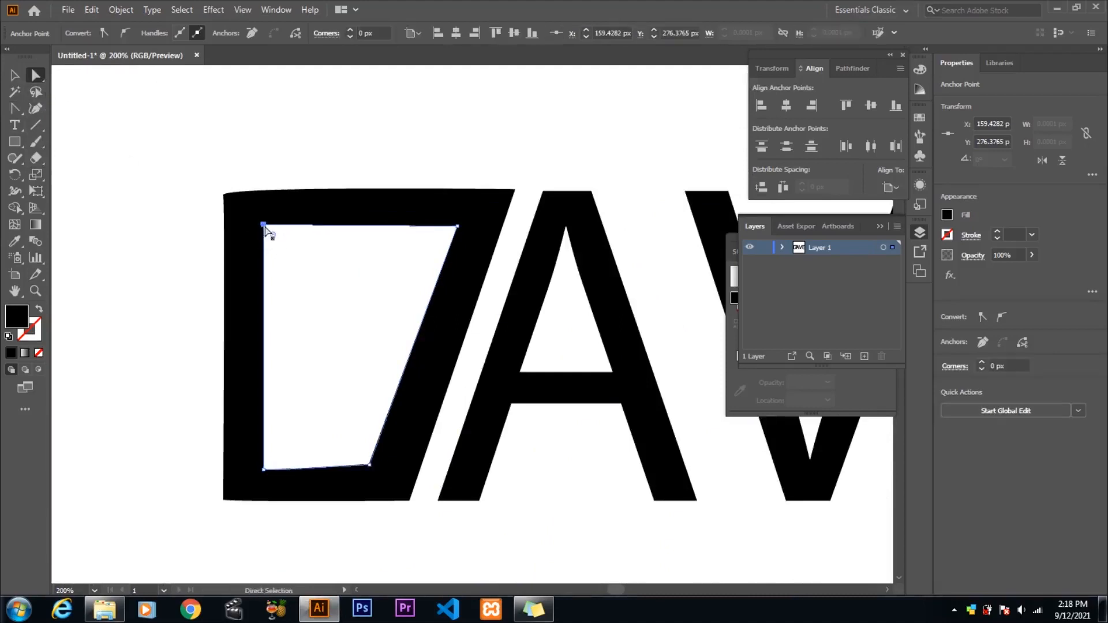
drag(266, 229, 265, 231)
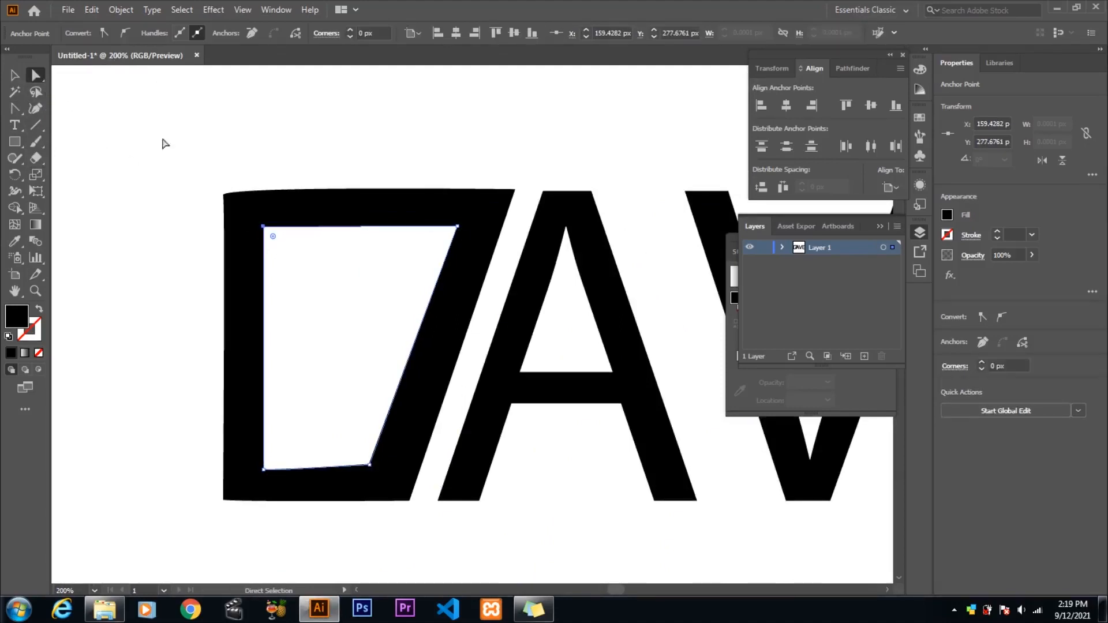
Move the lower-right corner of the D's inner opening to about X 241, Y 456 px, level with the lower-left corner
key(shift+c)
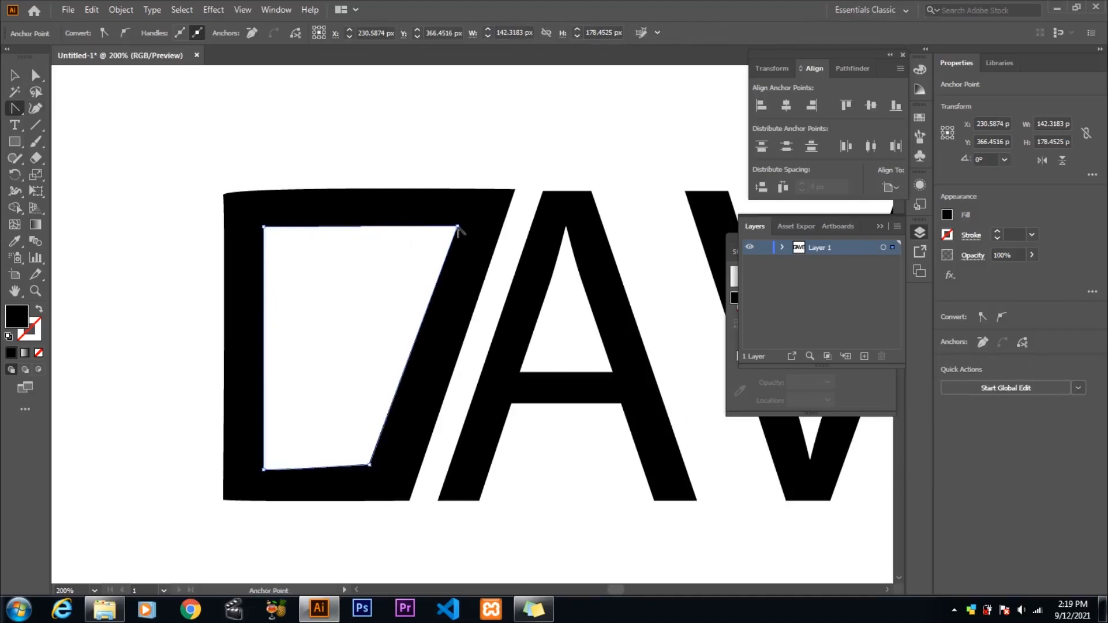
click(457, 227)
key(a)
click(370, 464)
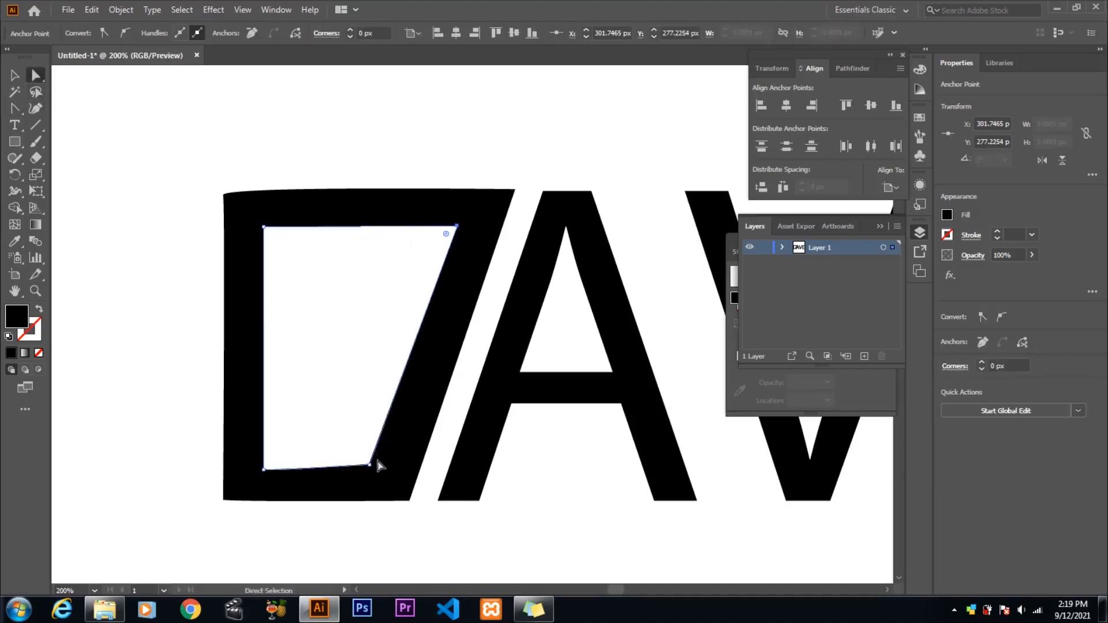
drag(372, 467, 378, 472)
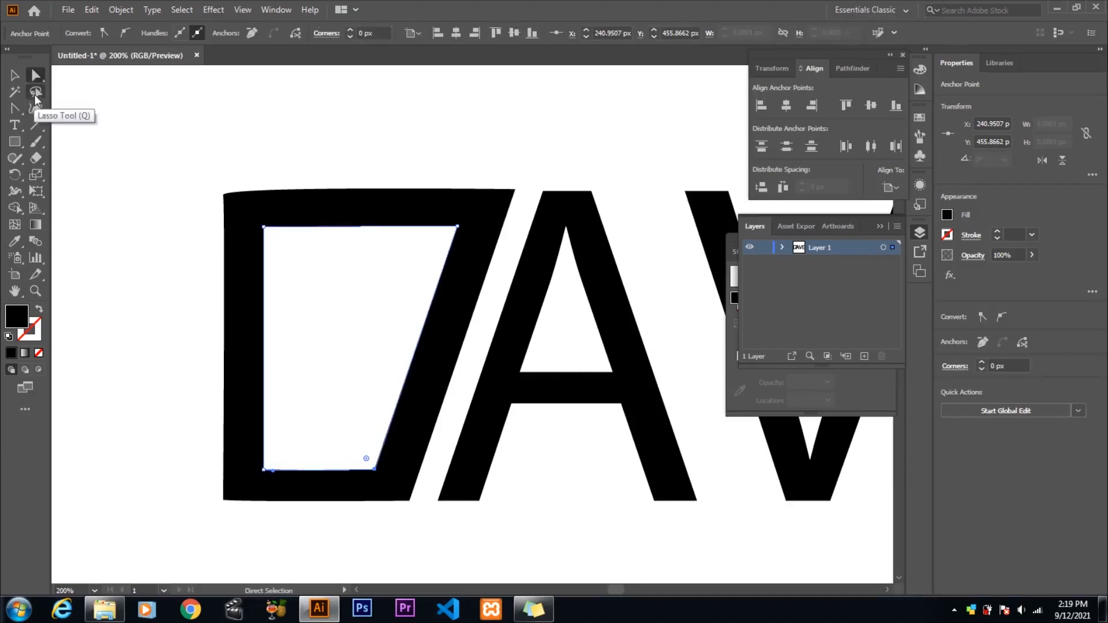
click(35, 93)
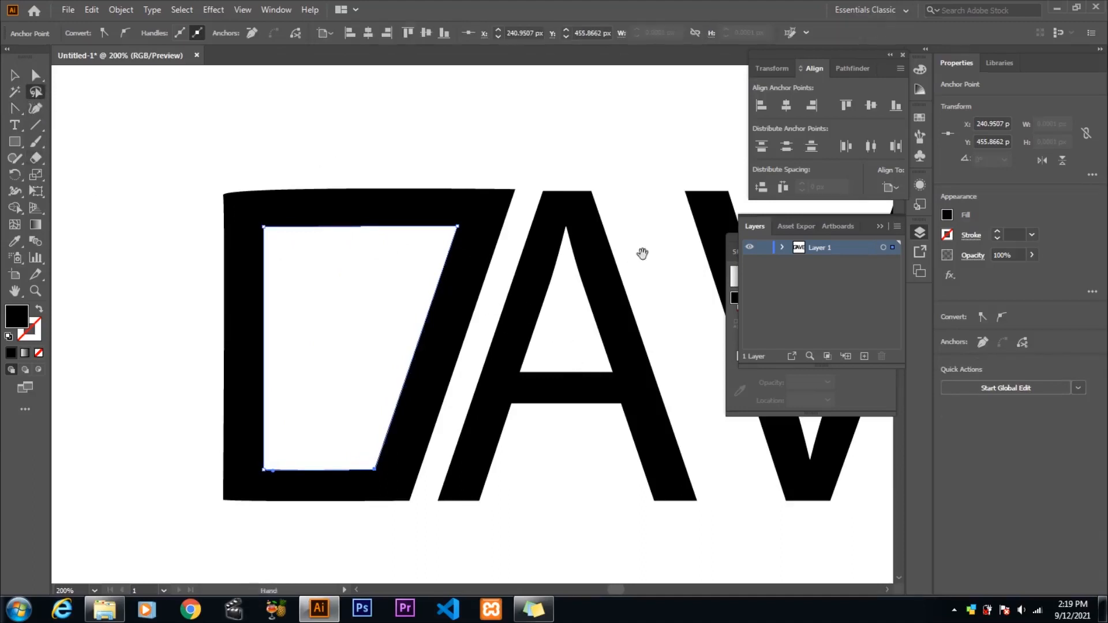
Move the letter V left so it sits close beside the A, keeping it on the same baseline
drag(642, 254, 494, 254)
key(v)
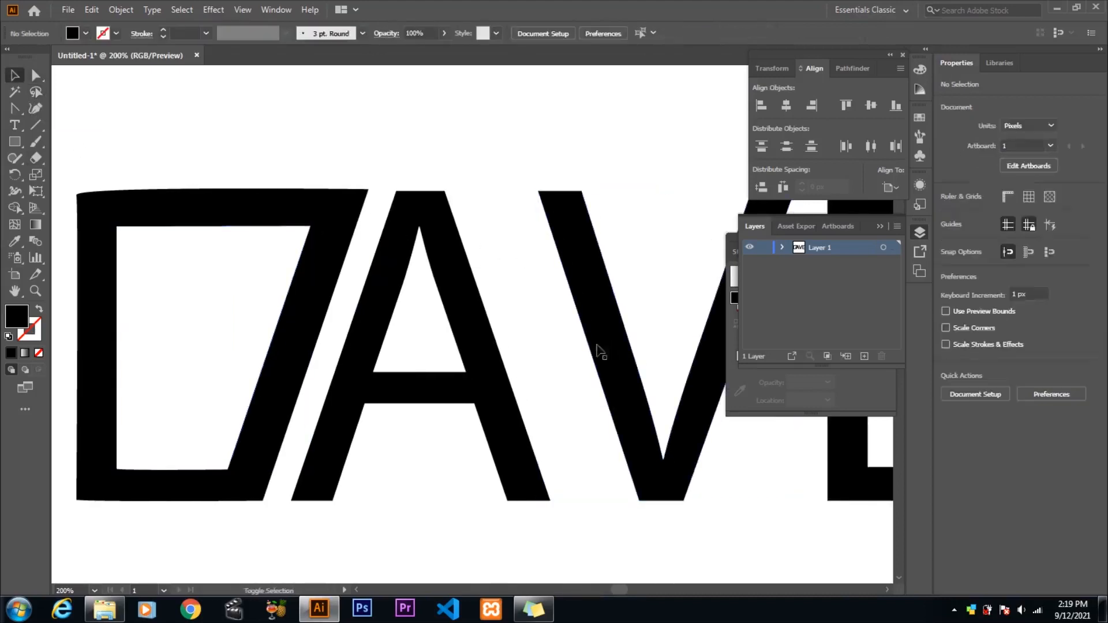
drag(611, 353, 545, 346)
Try overlapping the A with the D's slanted stroke and the V with the A, and undo both moves
drag(375, 347, 305, 344)
drag(564, 390, 429, 391)
click(620, 427)
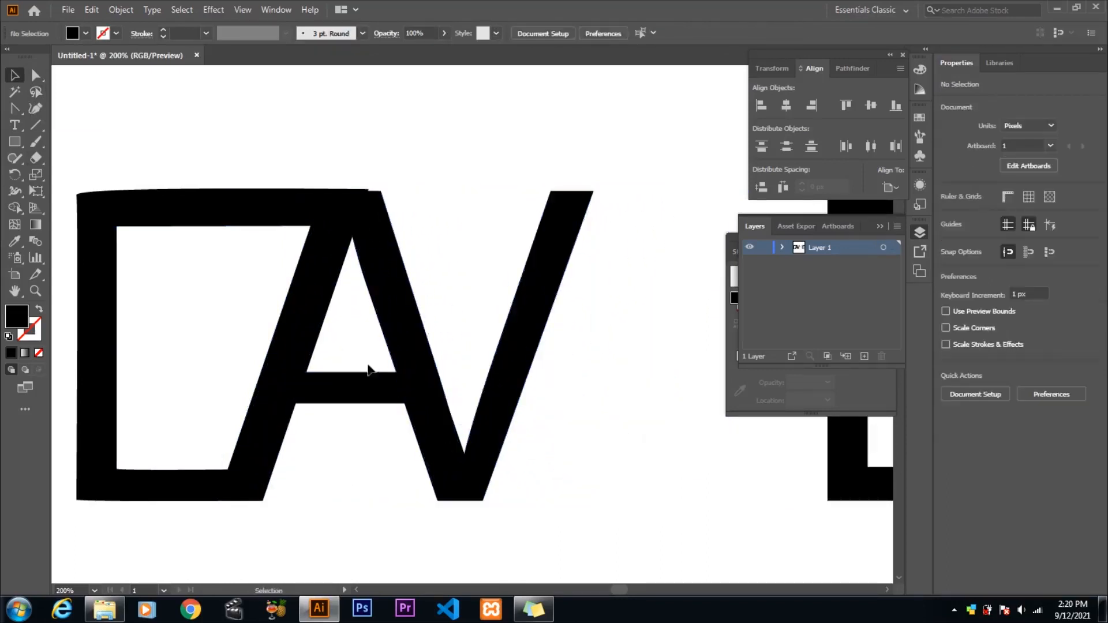
key(ctrl+z)
key(ctrl+z)
Try to add or edit an anchor point at the lower-left corner of the A's triangular opening
click(35, 76)
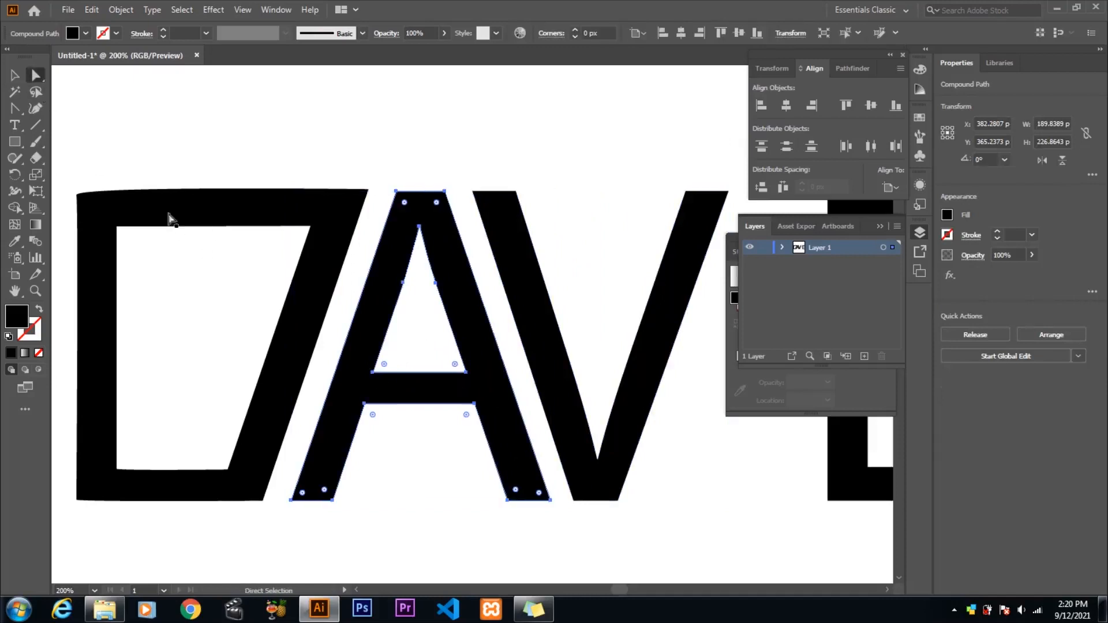
click(15, 108)
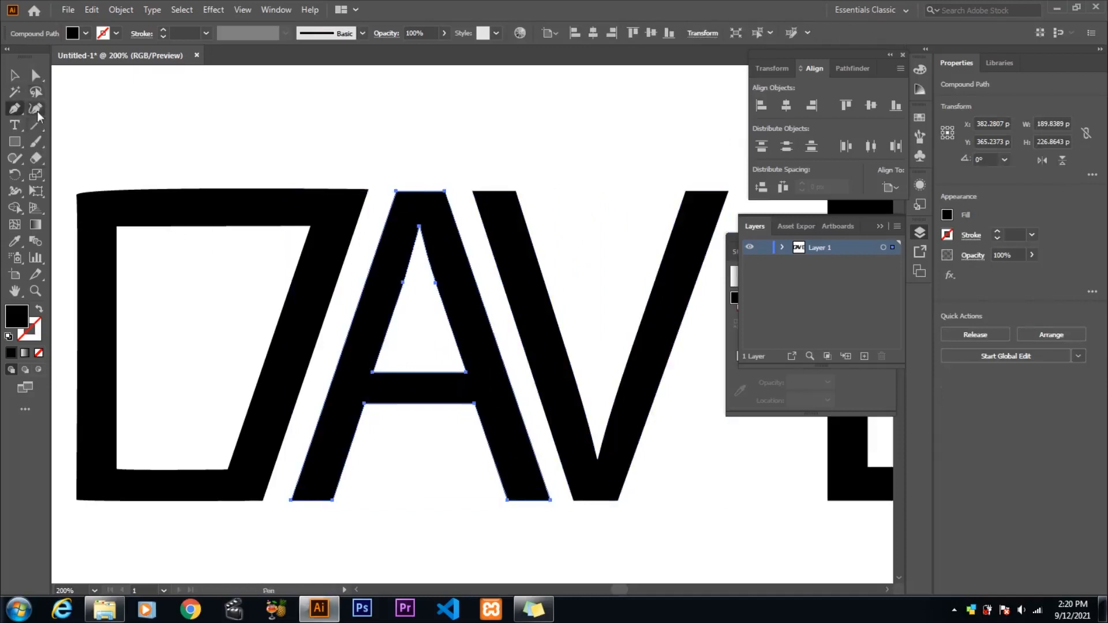
click(373, 373)
key(ctrl+z)
drag(15, 108, 64, 125)
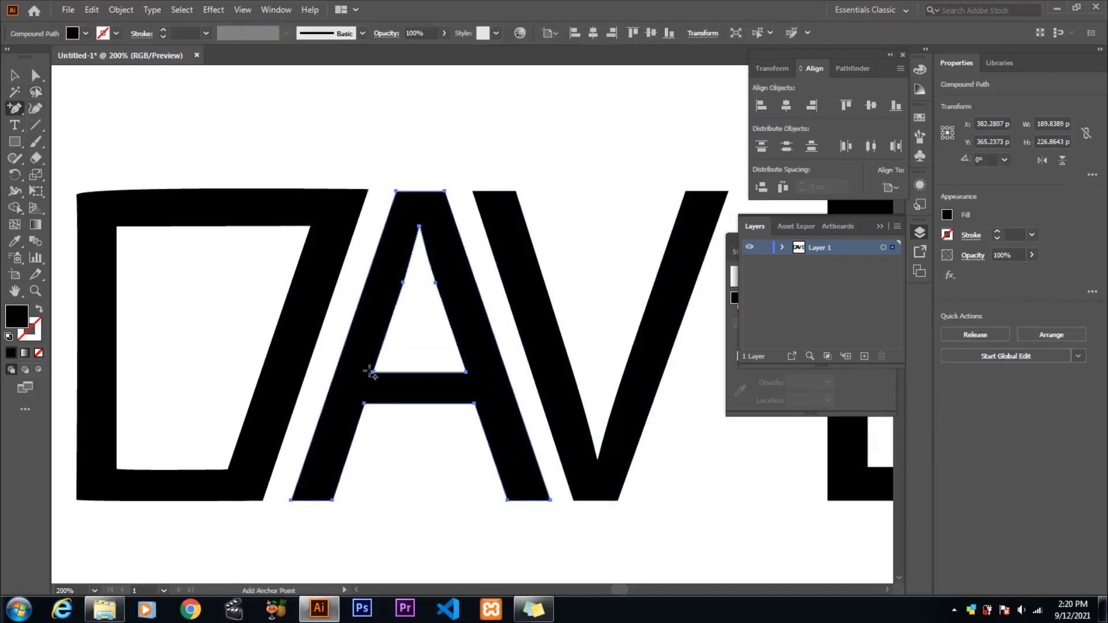
click(373, 380)
key(Return)
click(373, 376)
key(Return)
key(shift+grave)
click(374, 373)
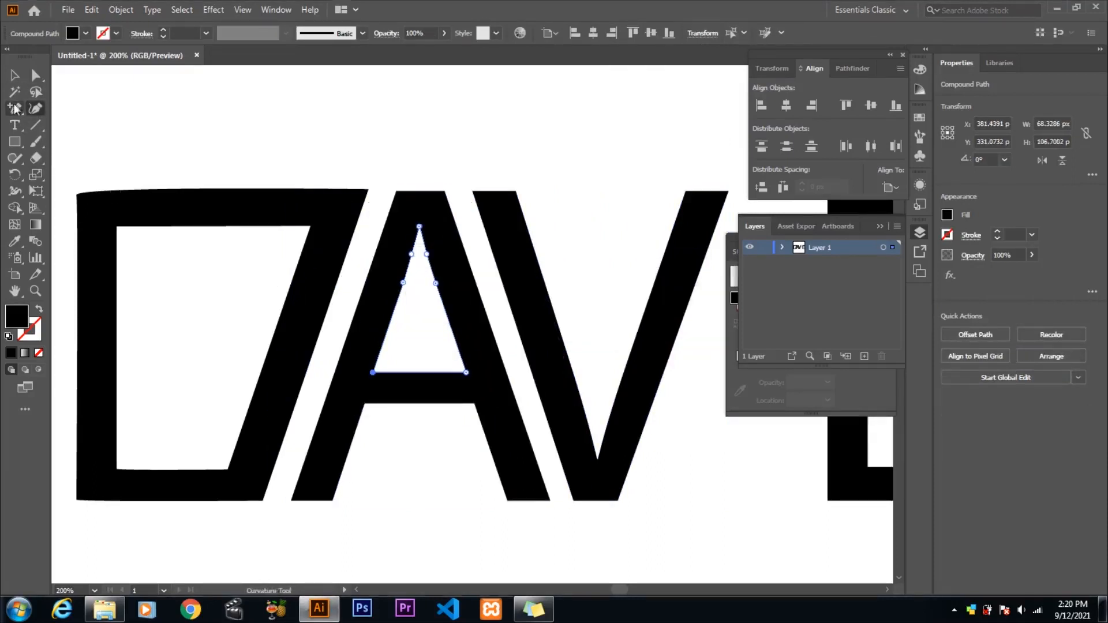
Try moving the lower-left corner of the A's opening to about X 347, Y 384 px, and undo it
key(a)
click(373, 374)
drag(374, 373, 367, 392)
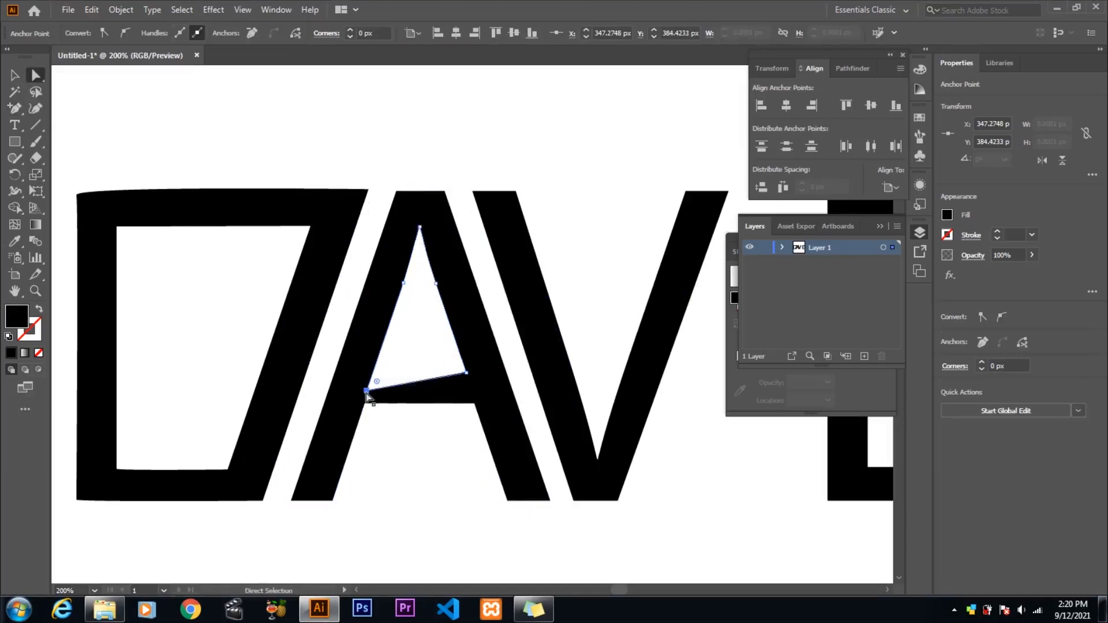
key(ctrl+z)
key(ctrl+z)
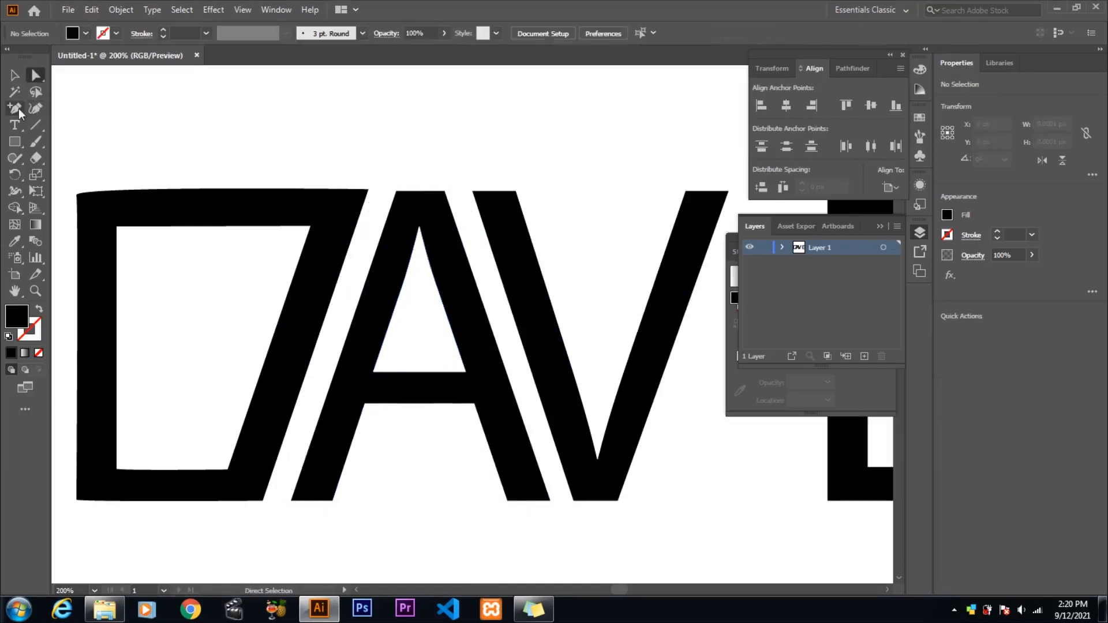
click(19, 111)
click(374, 374)
click(656, 324)
click(35, 92)
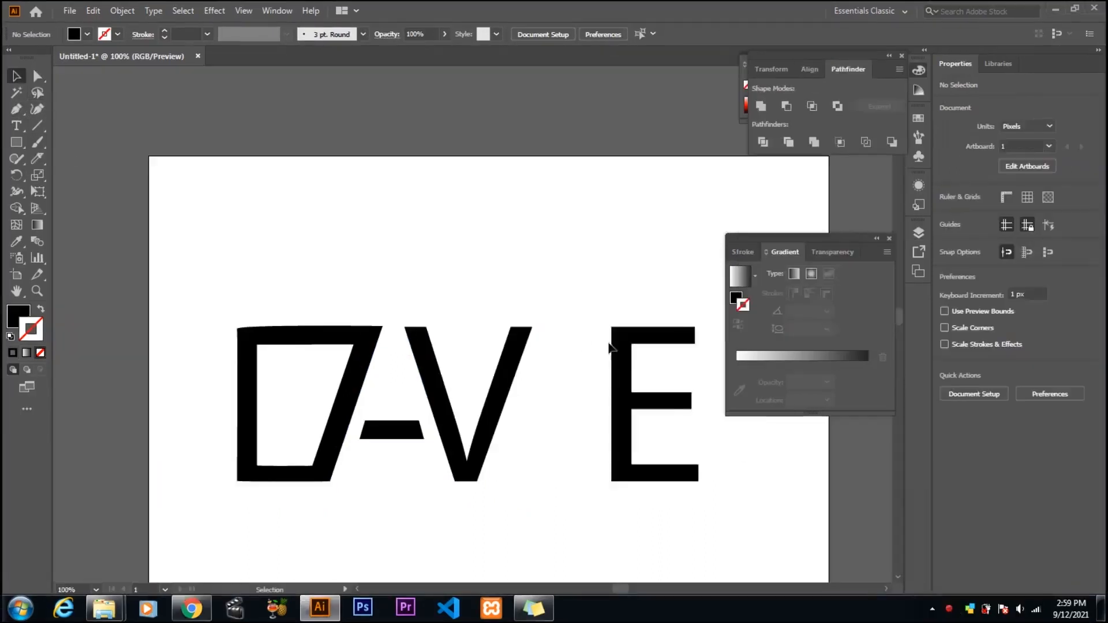
Move the inner edges of the E's upper and lower notches left past its stem, to about X 632 and 607 px
click(619, 345)
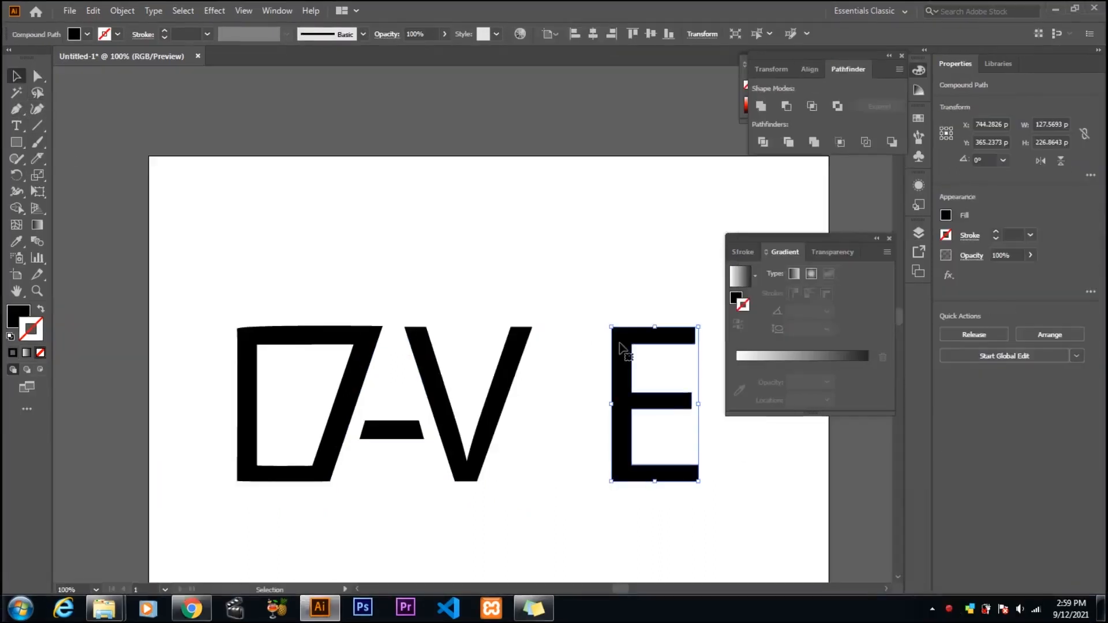
key(a)
click(631, 344)
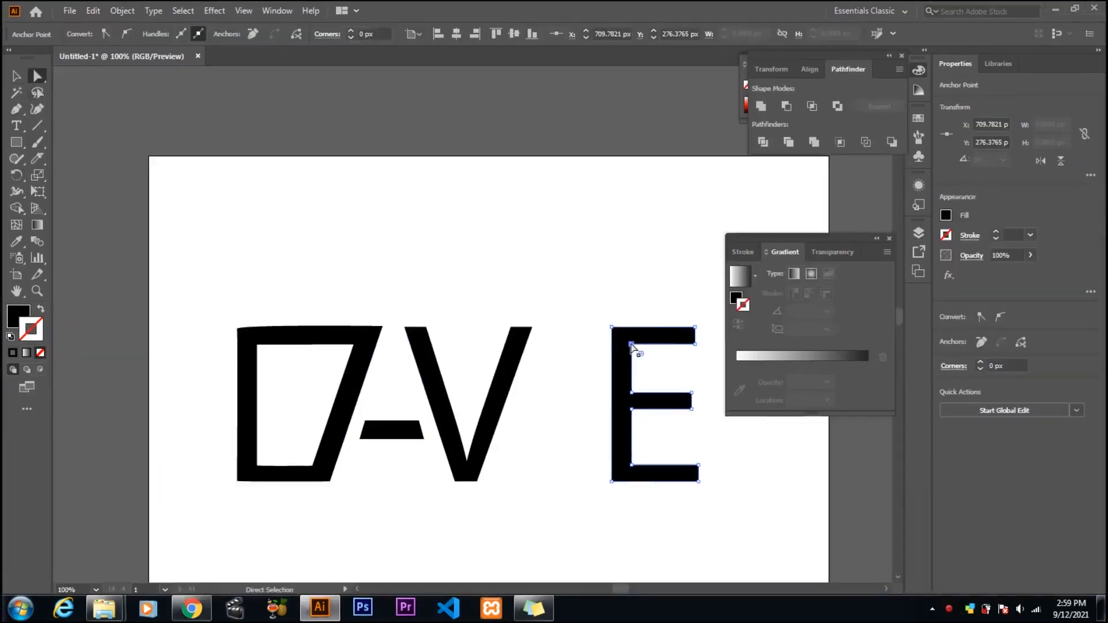
drag(633, 376, 580, 375)
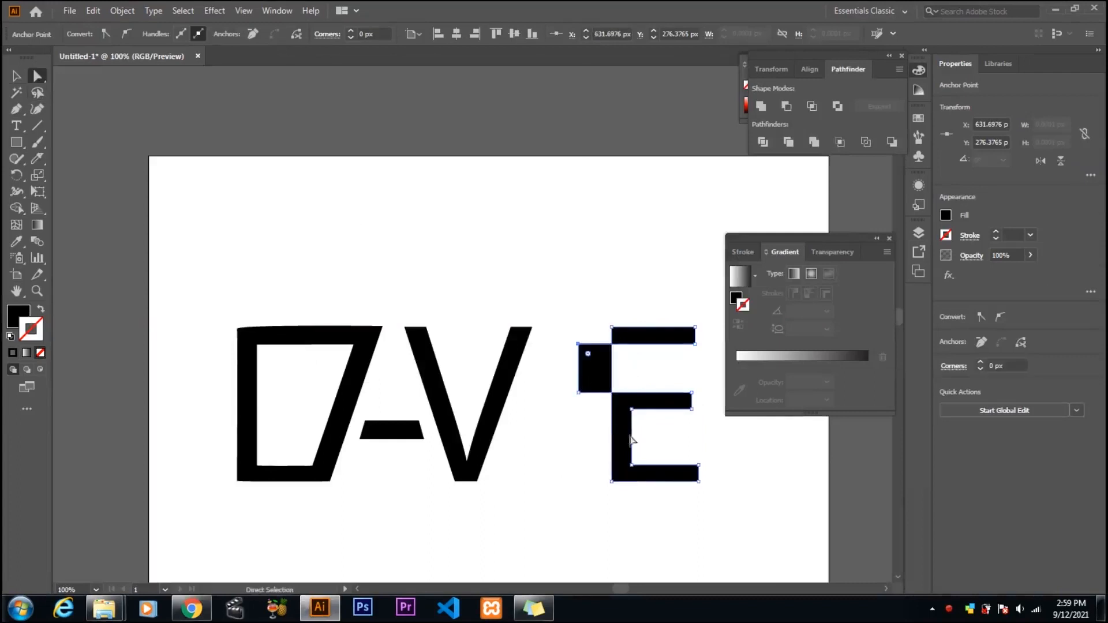
drag(633, 442, 561, 441)
Split the E into separate pieces with the Divide pathfinder and ungroup them
click(656, 403)
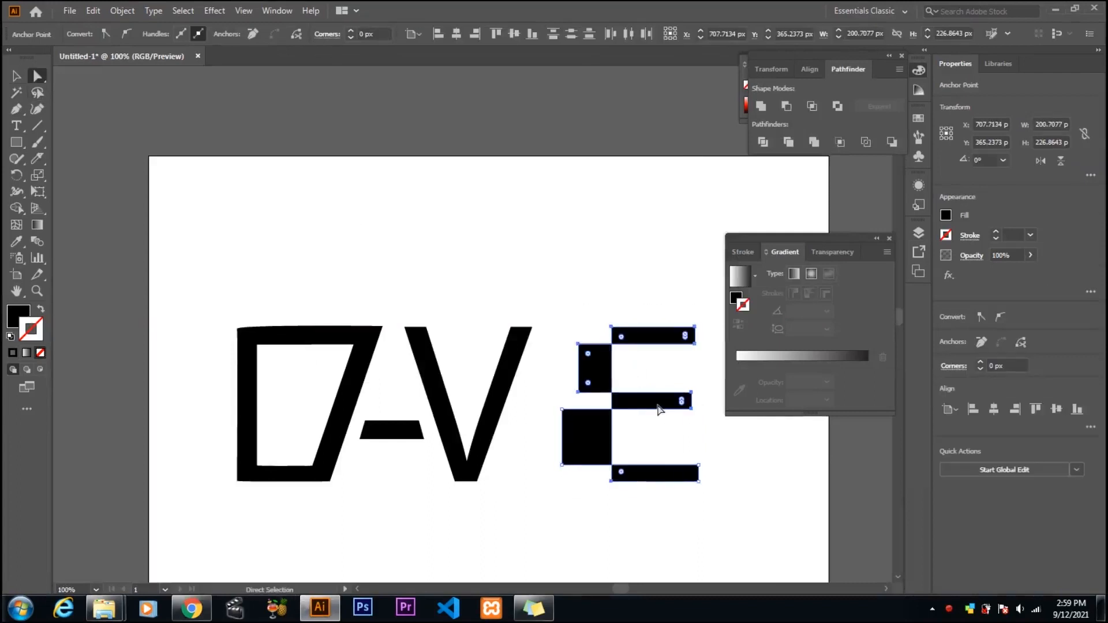
right_click(661, 408)
key(Escape)
click(764, 142)
right_click(598, 379)
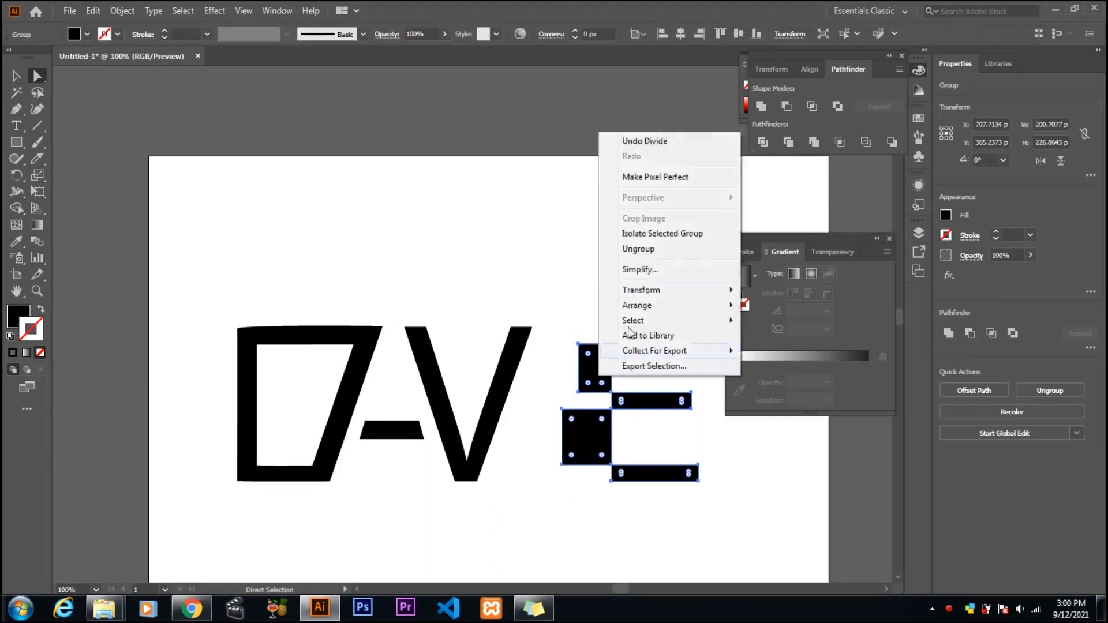
click(635, 248)
Delete the two leftover blocks beside the E so only its three horizontal bars remain
click(686, 438)
click(596, 383)
key(Delete)
Move the E's three bars together left beside the V, with their center at about X 641 px
key(v)
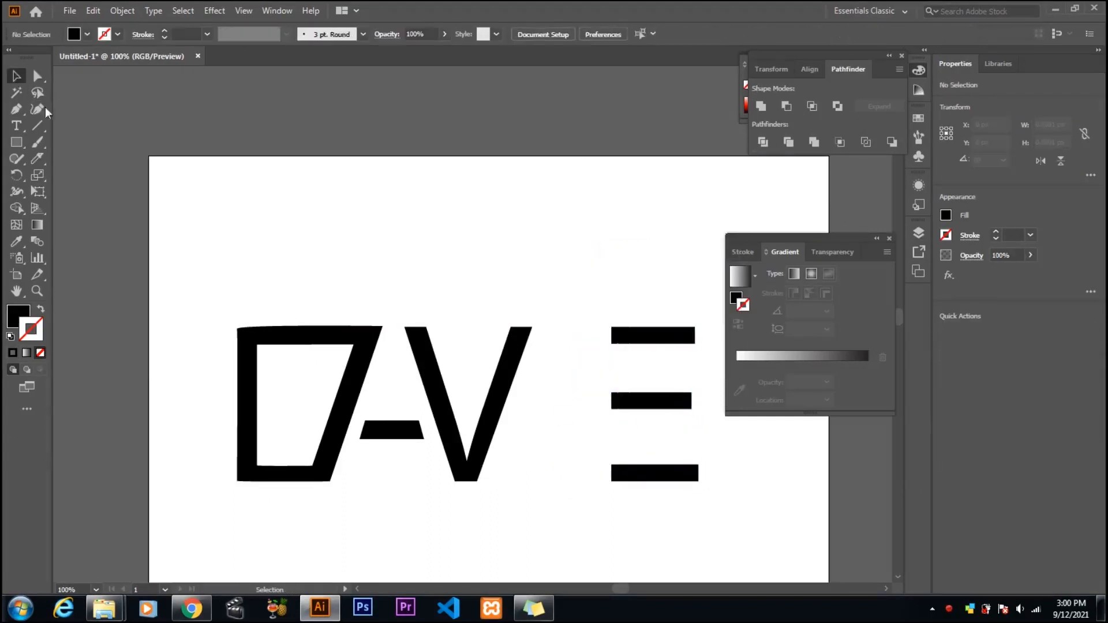
drag(718, 490, 588, 306)
key(ctrl+z)
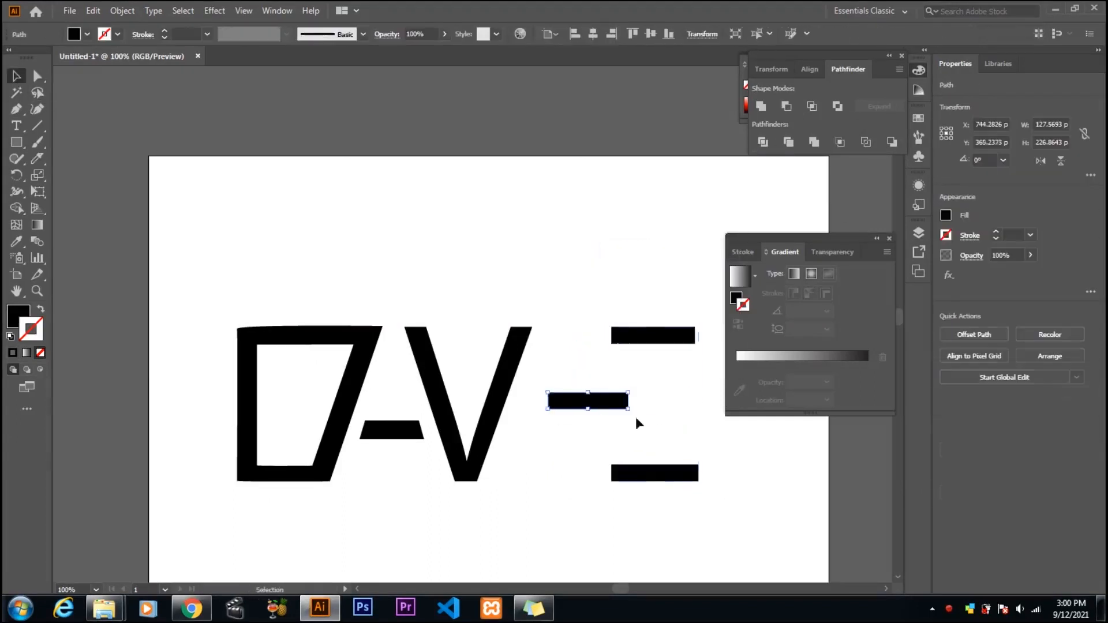
key(ctrl+shift+z)
drag(711, 472, 570, 341)
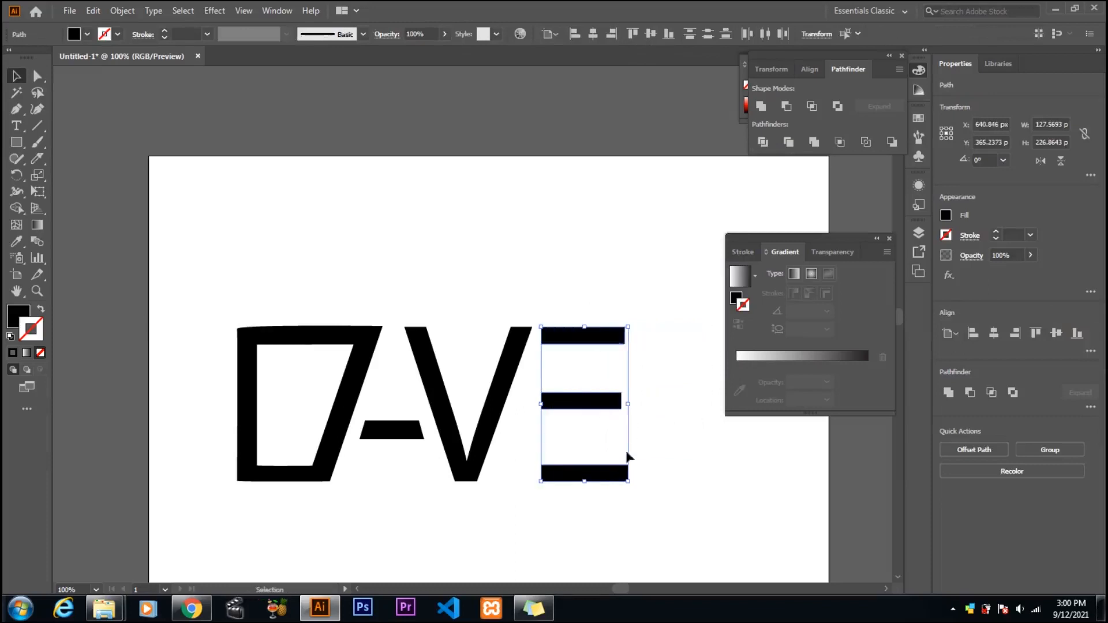
Extend the E's bottom bar left to about 194 px wide and its middle bar partway toward the V's slanted stroke
scroll(565, 459, up, 1)
click(577, 480)
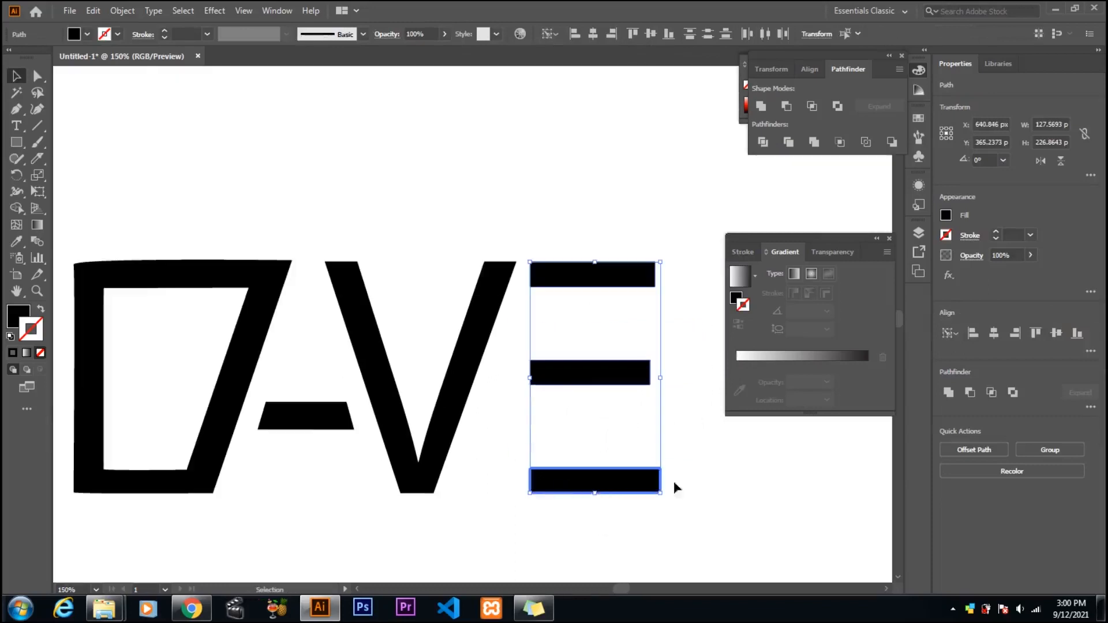
click(675, 487)
click(570, 486)
mouse_move(531, 483)
mouse_down()
mouse_move(469, 484)
mouse_move(536, 483)
mouse_up()
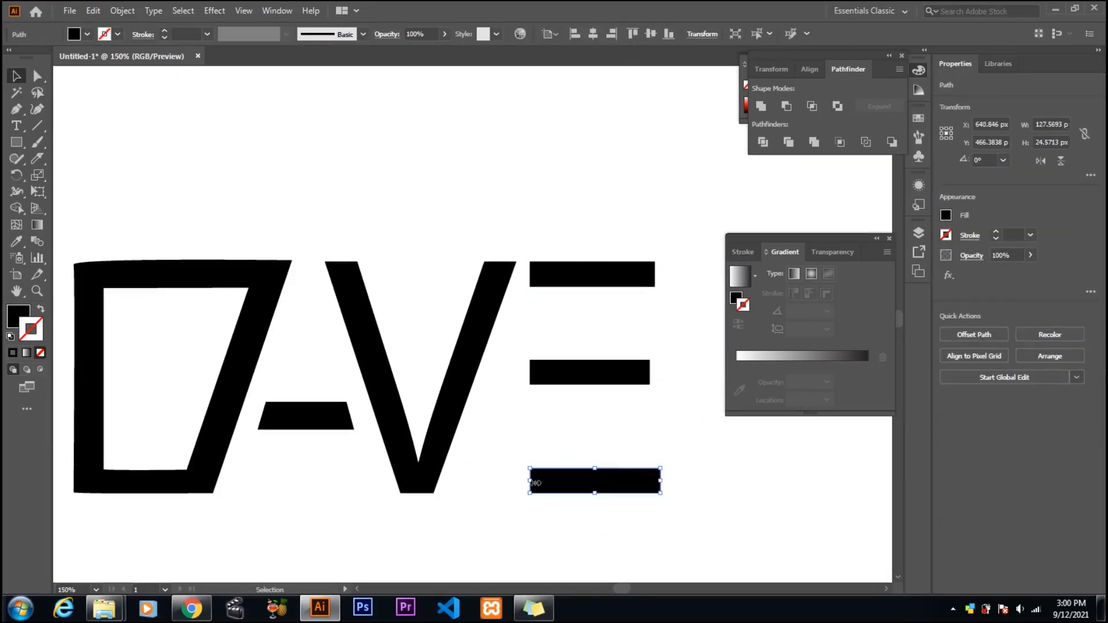
drag(460, 481, 462, 481)
click(540, 376)
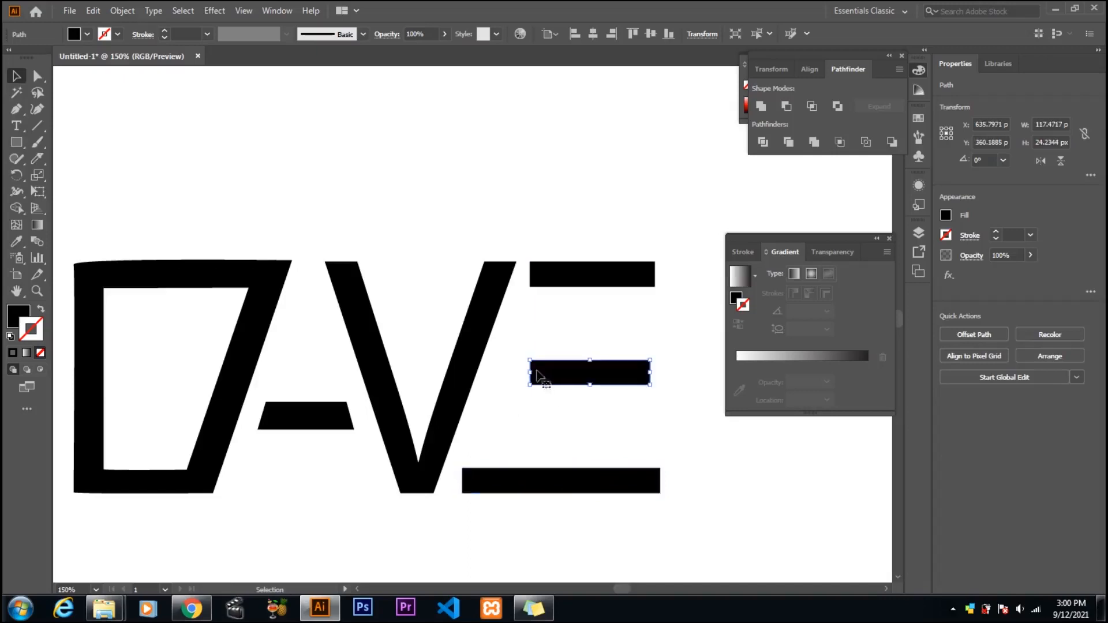
drag(529, 372, 498, 372)
Slant the left ends of the E's top and middle bars parallel to the V by moving their lower-left corners outward
click(533, 282)
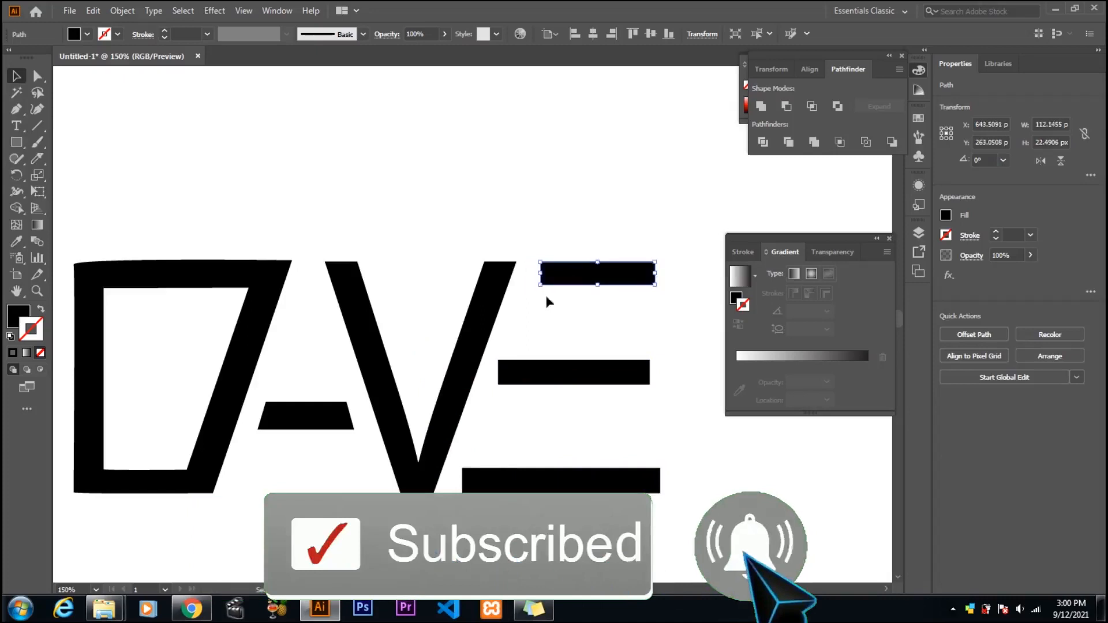
key(a)
click(527, 287)
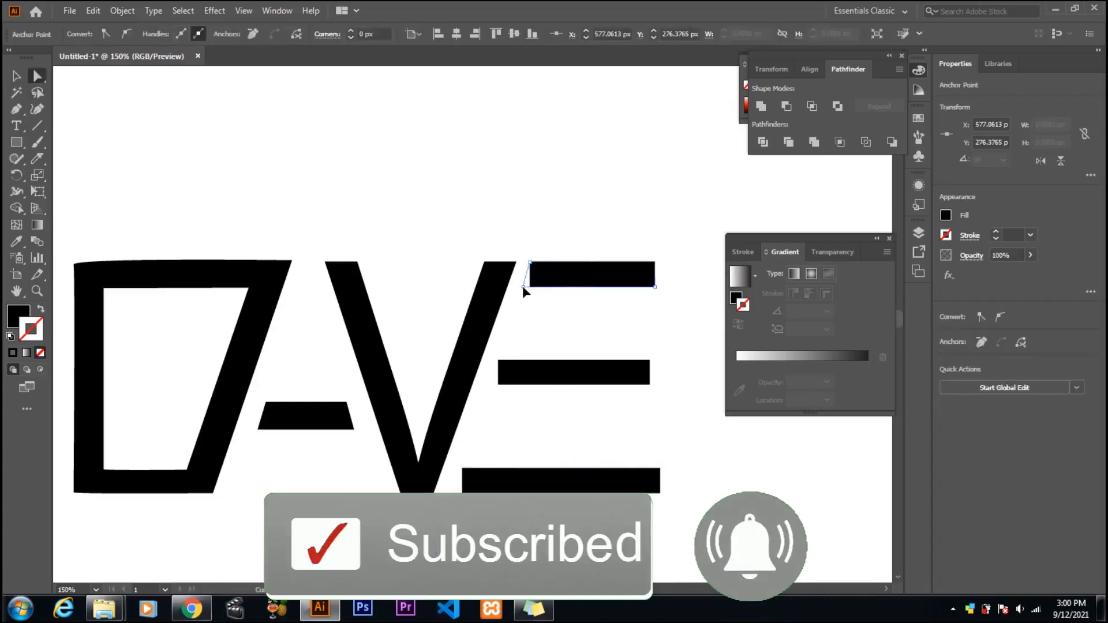
drag(523, 287, 523, 286)
click(499, 384)
drag(498, 384, 489, 385)
Slant the left end of the E's bottom bar parallel to the V by moving its lower-left corner outward
click(462, 492)
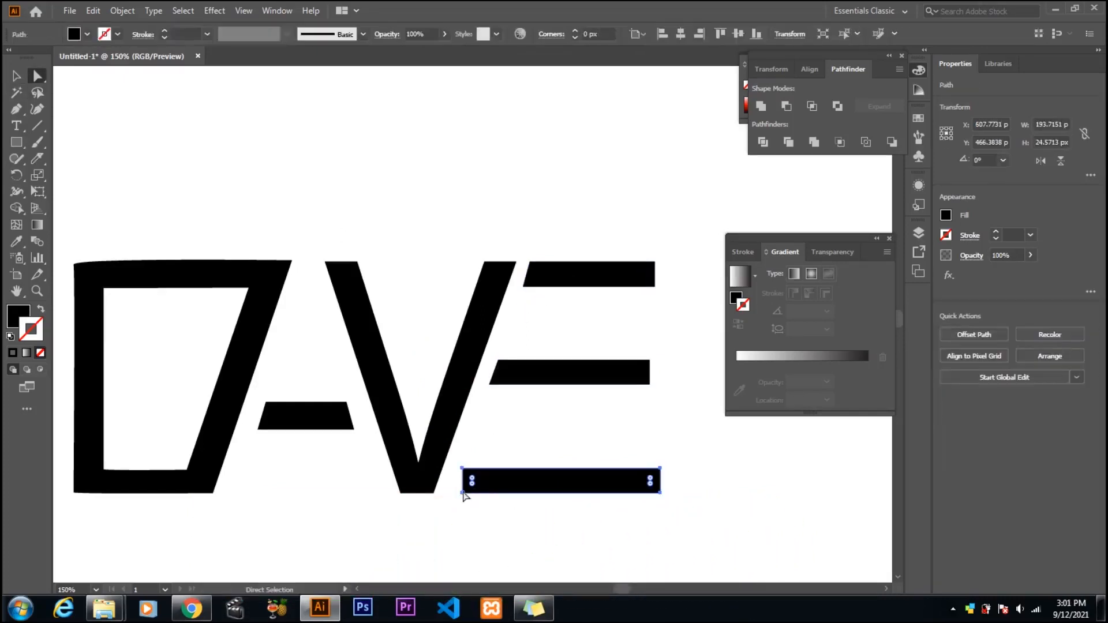
click(462, 492)
click(470, 491)
drag(463, 493, 454, 495)
key(ctrl+z)
click(712, 497)
scroll(646, 430, down, 2)
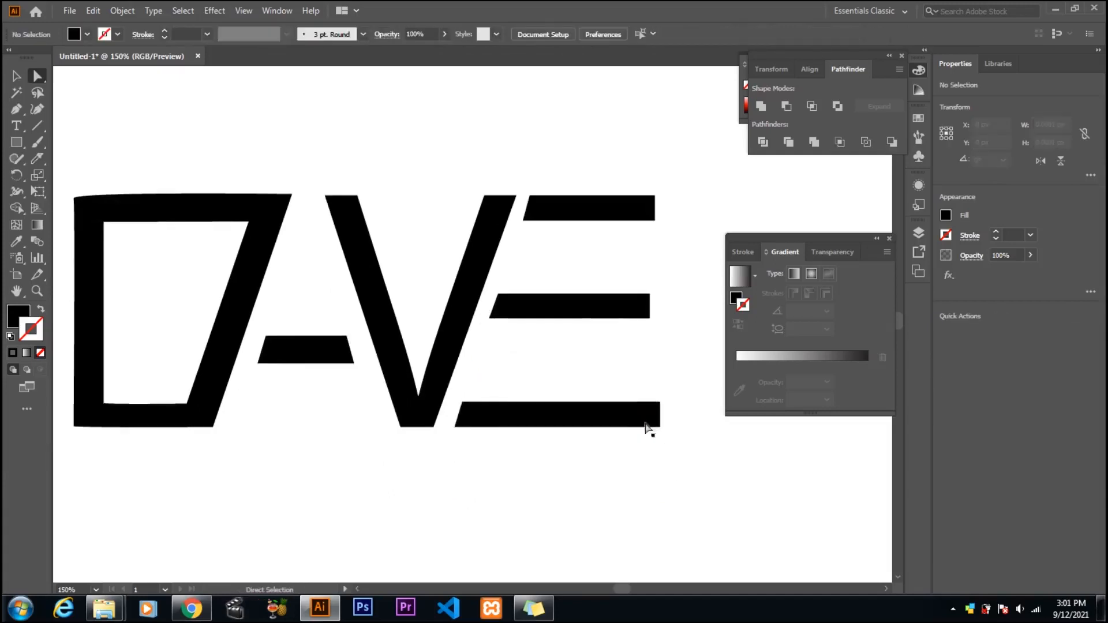
Convert the outer upper-left and upper-right anchor points of the D to sharp corners
click(602, 306)
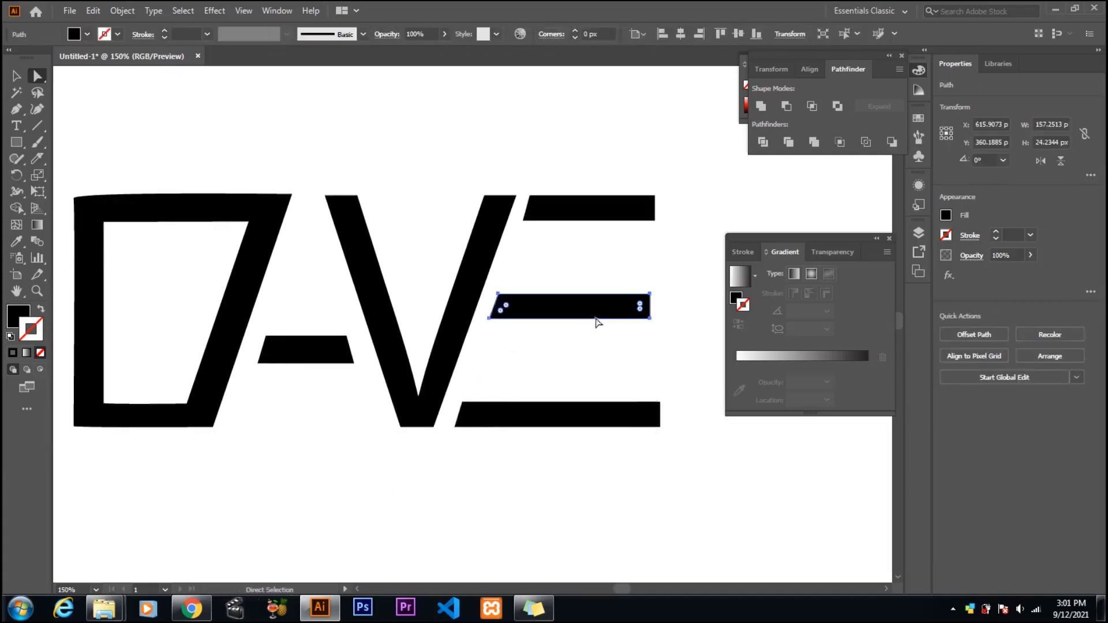
click(175, 218)
drag(20, 112, 75, 161)
click(73, 198)
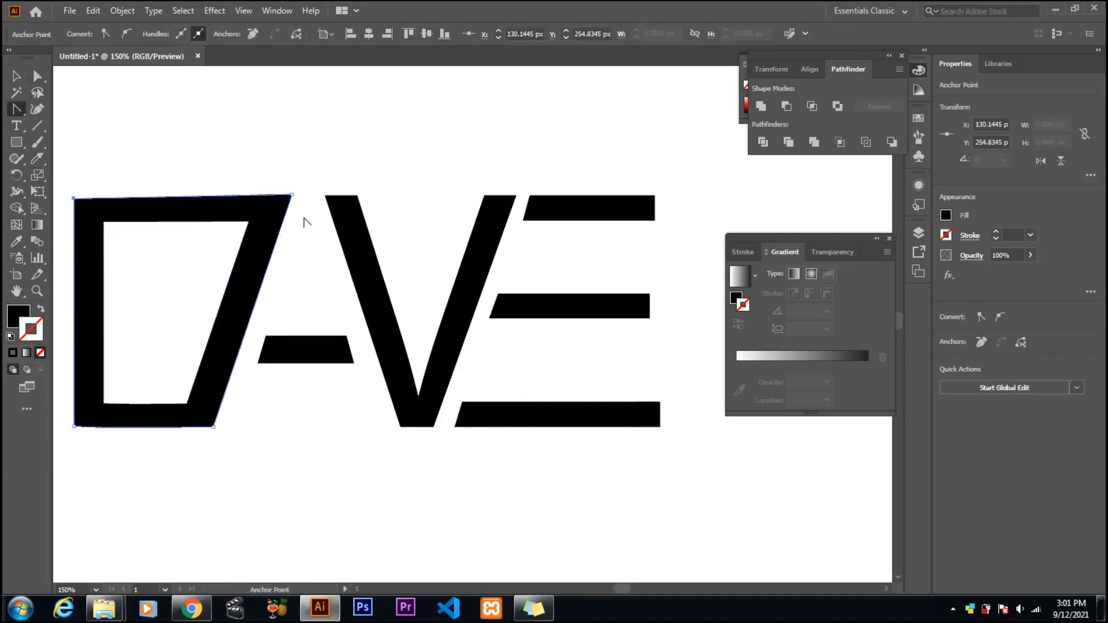
click(291, 195)
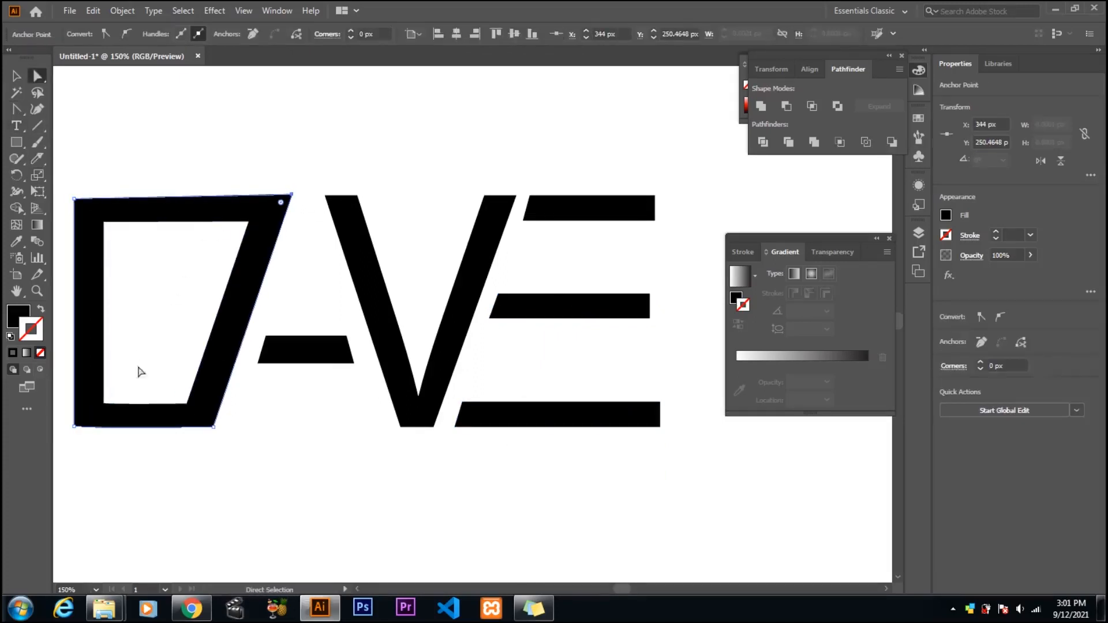
Convert the lower-left and lower-right anchor points of the D's inner opening to sharp corners
click(118, 393)
click(105, 402)
click(104, 403)
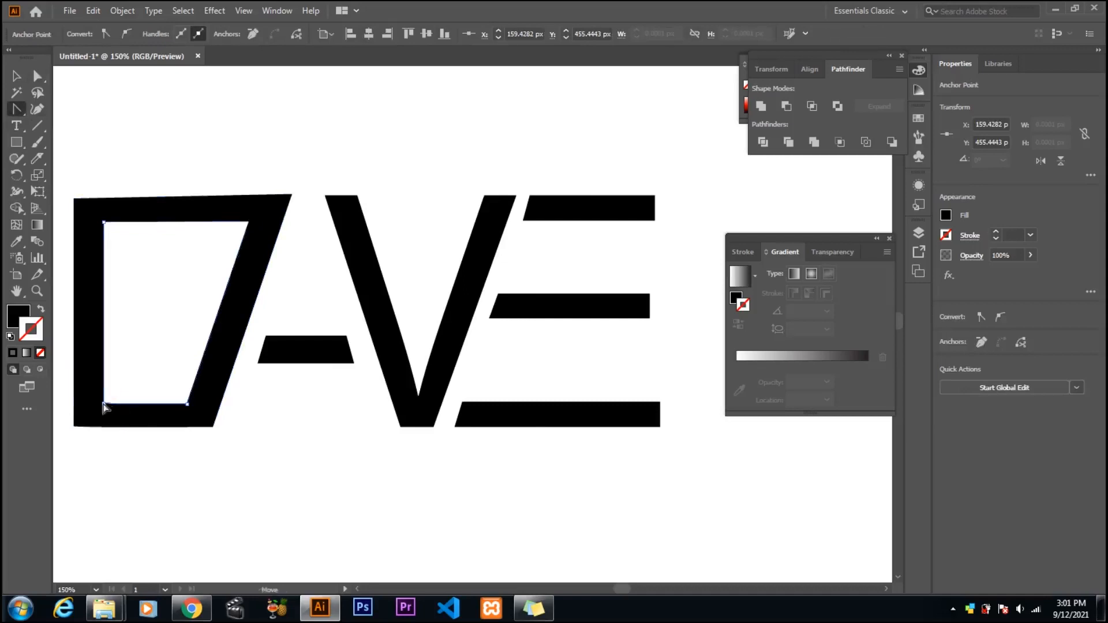
click(187, 404)
Convert the outer lower-left and lower-right anchor points of the D to sharp corners
click(36, 77)
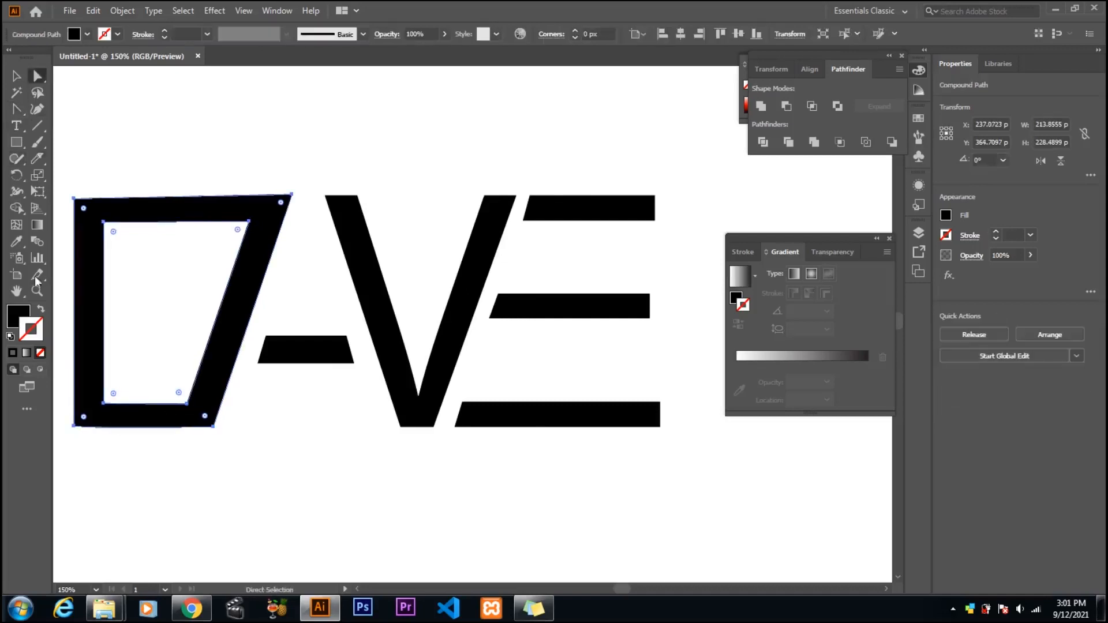
click(17, 109)
click(74, 425)
click(213, 427)
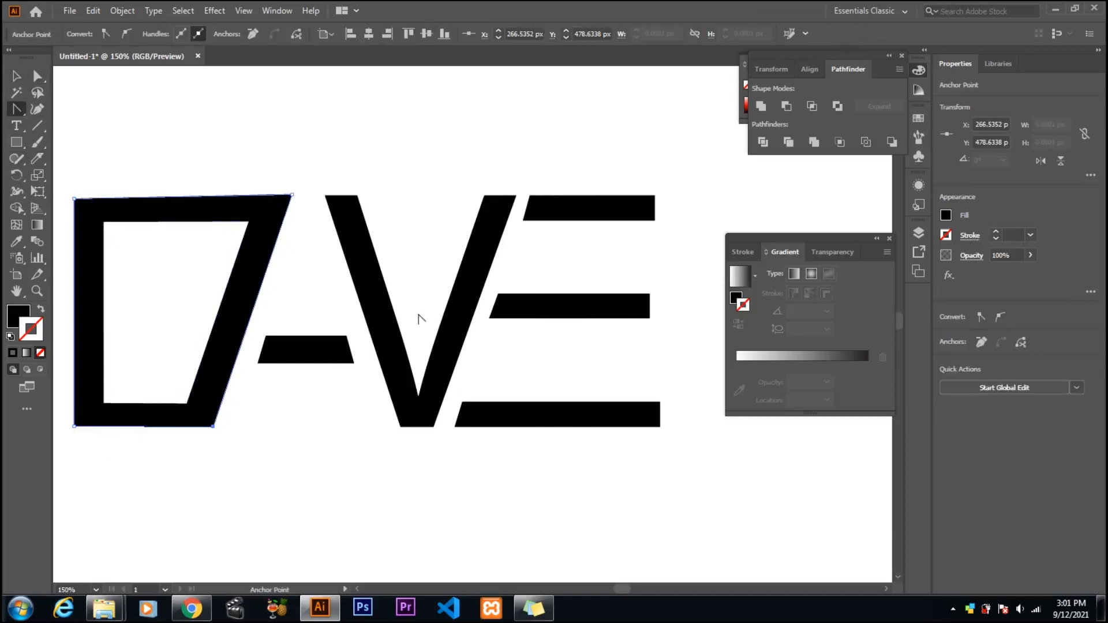
Convert the upper-left anchor point of the D's inner opening to a sharp corner
scroll(427, 322, down, 2)
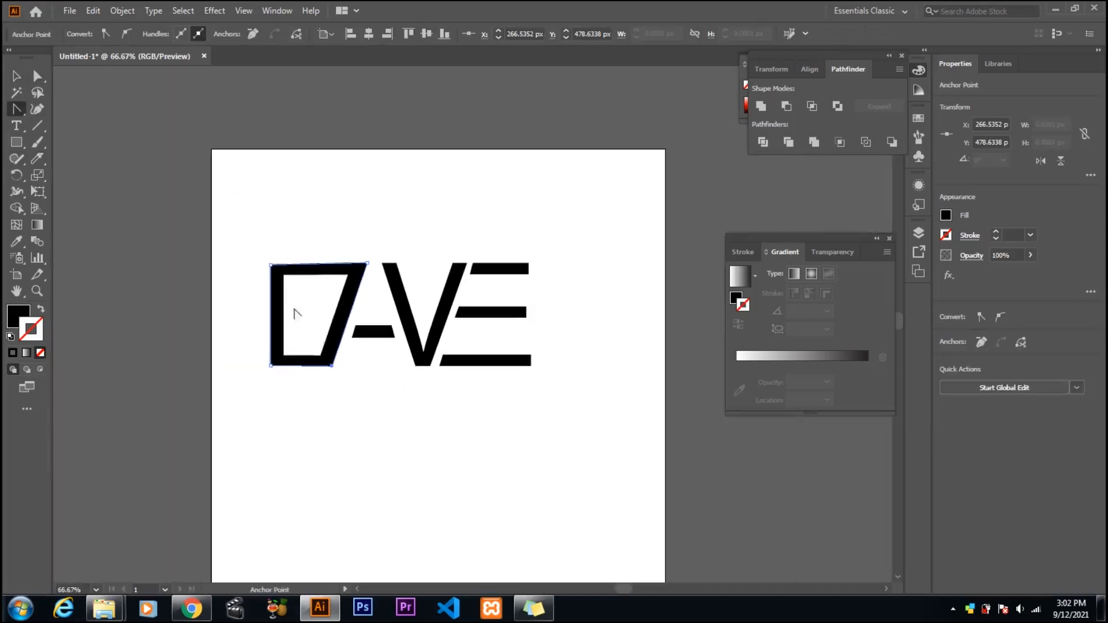
click(40, 77)
scroll(281, 283, up, 4)
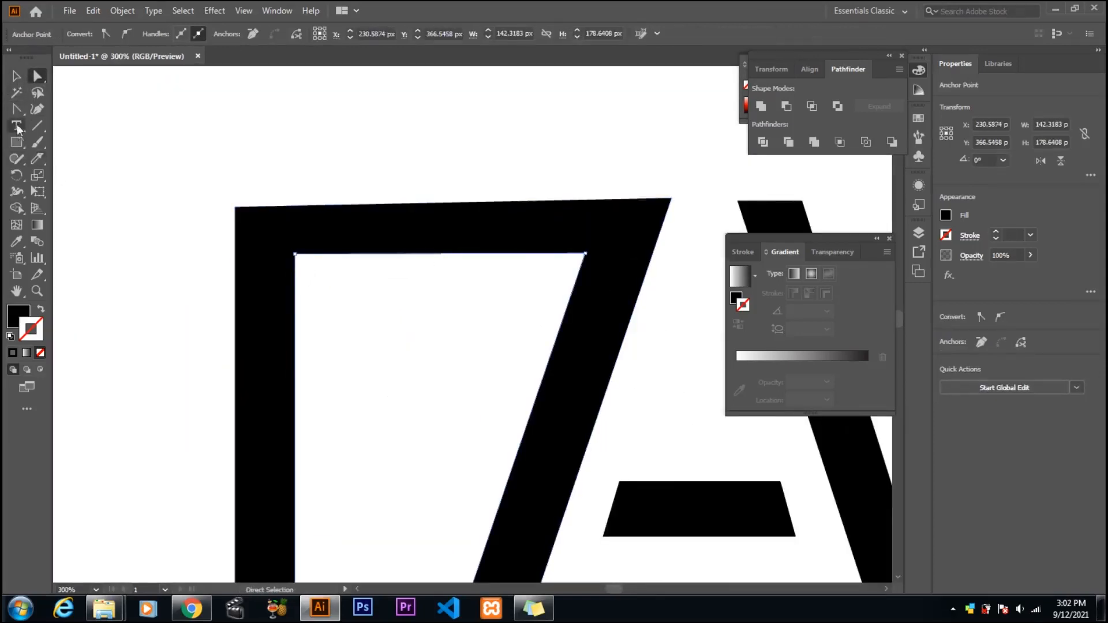
click(16, 108)
click(296, 255)
Lower the upper-left and upper-right anchor points of the D's inner opening slightly
key(a)
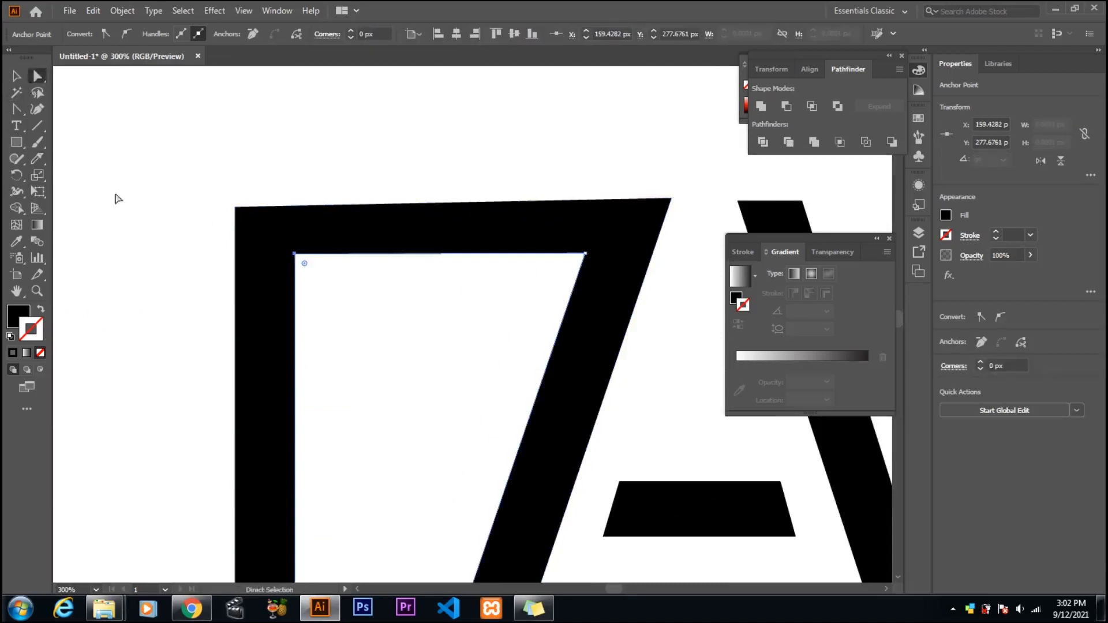
click(367, 258)
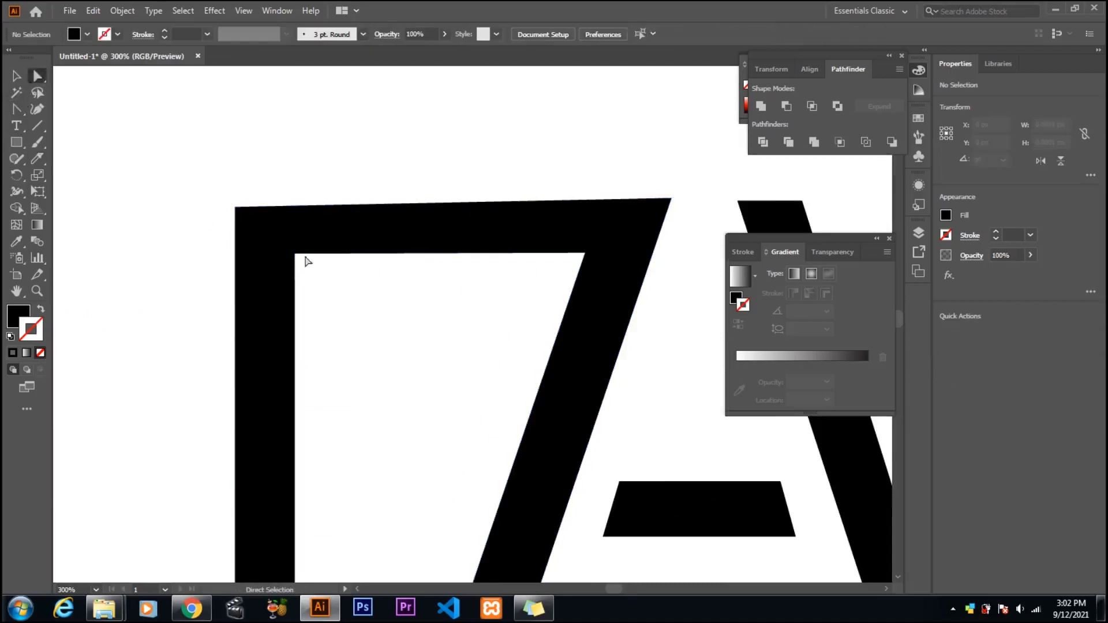
click(296, 256)
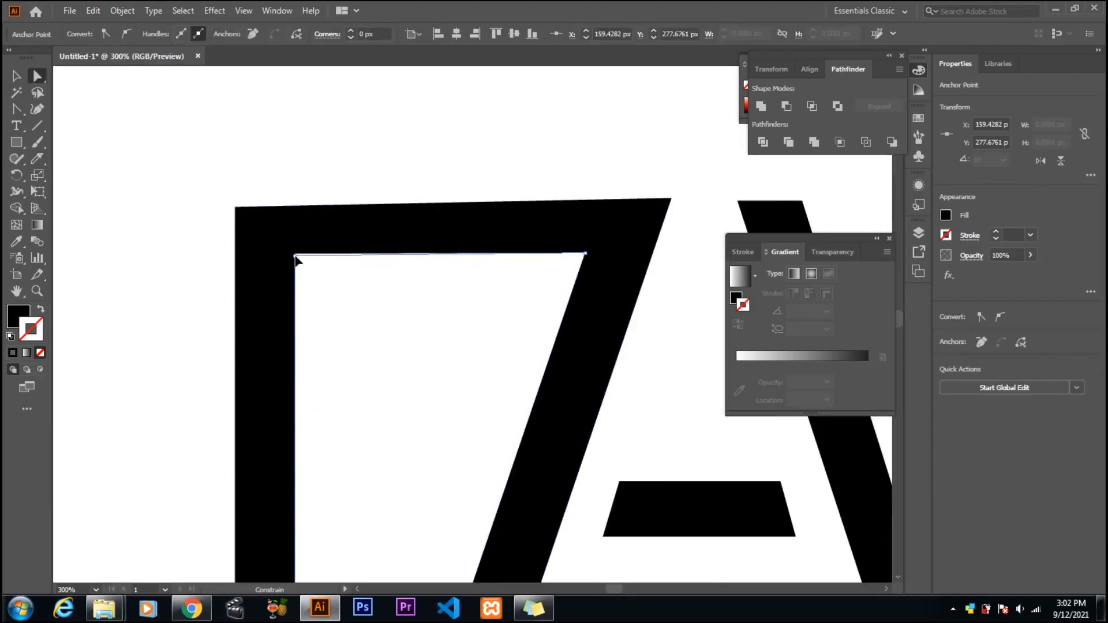
drag(294, 255, 295, 257)
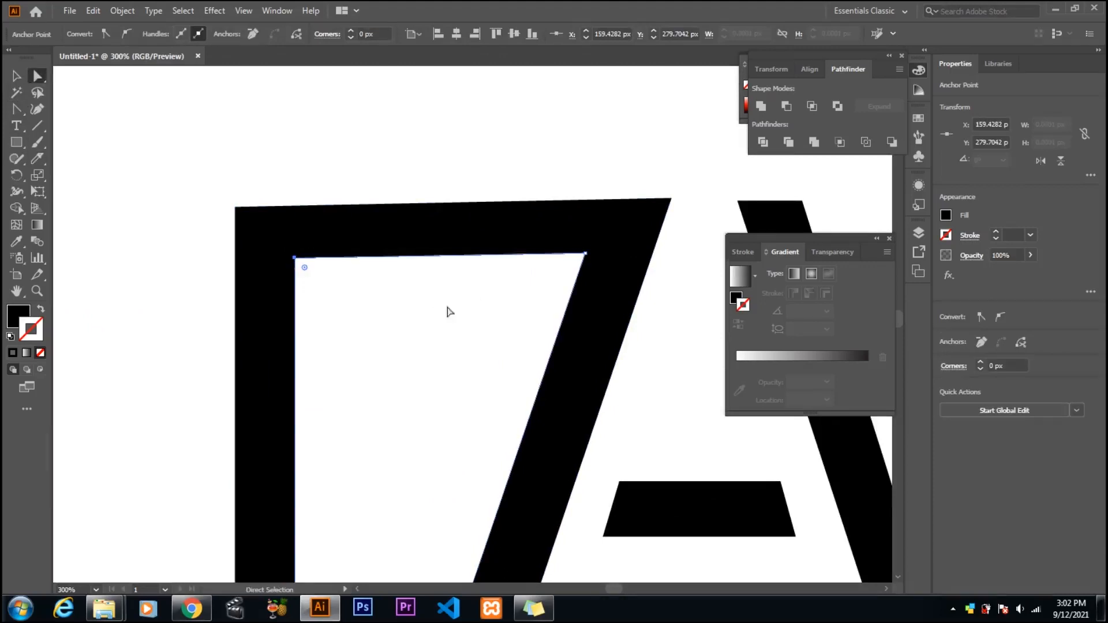
scroll(456, 335, down, 3)
drag(584, 171, 585, 173)
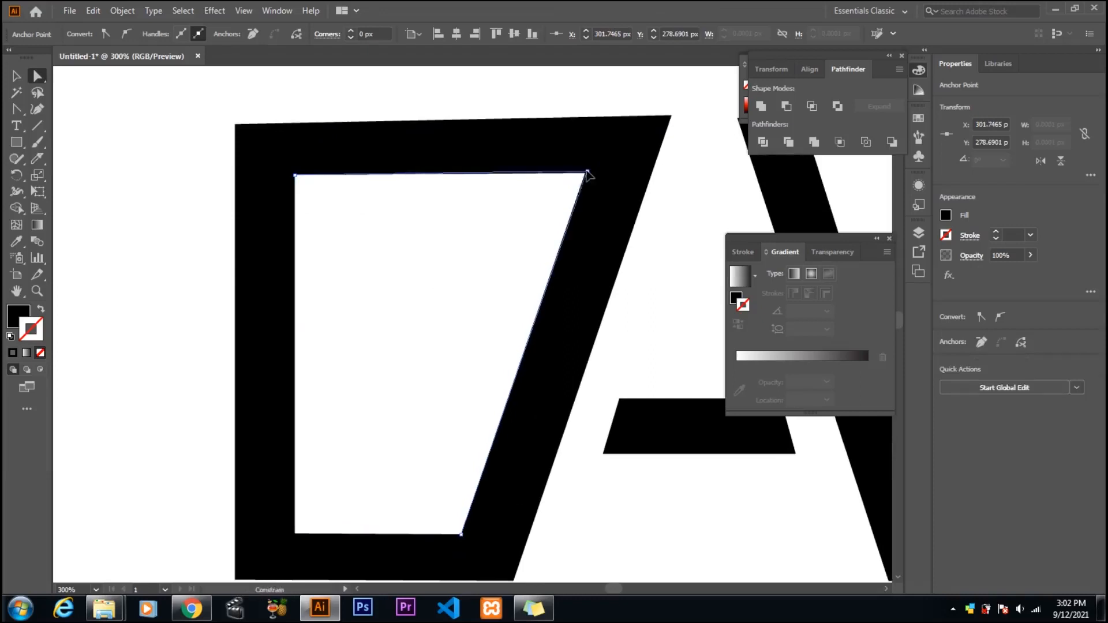
click(571, 187)
scroll(270, 341, down, 2)
drag(295, 467, 326, 436)
key(ctrl+z)
Thicken the D's strokes by moving the top, right, bottom and left edges of its inner opening inward
scroll(456, 194, up, 1)
drag(453, 124, 448, 139)
click(536, 297)
drag(534, 298, 513, 300)
drag(369, 491, 374, 461)
drag(295, 330, 304, 325)
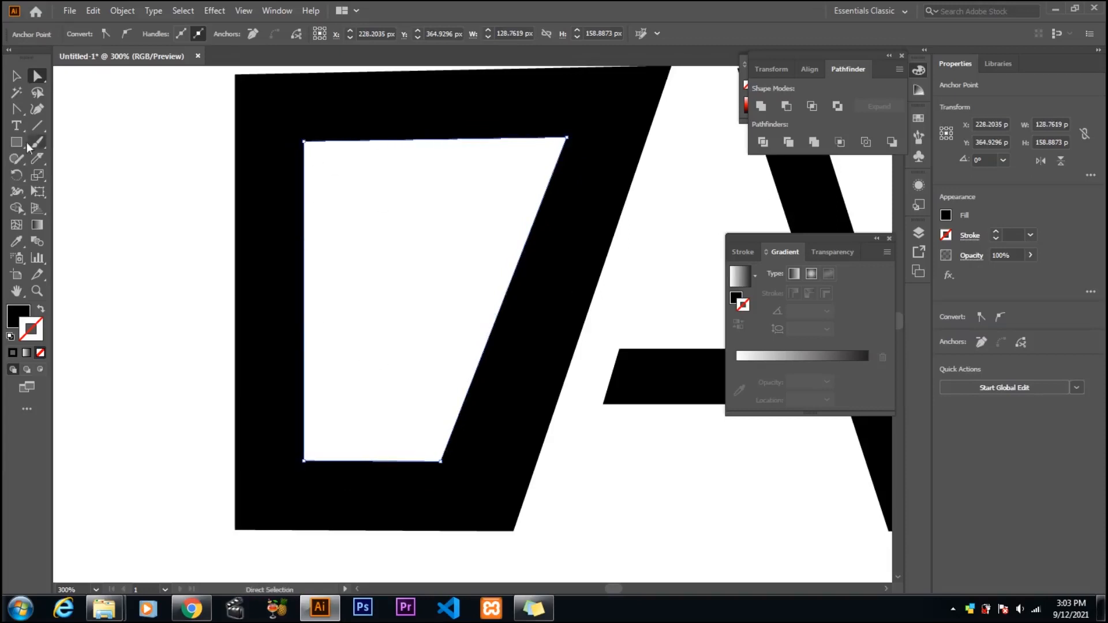
Move the upper-right and lower-right anchor points of the D's inner opening slightly outward
drag(566, 138, 564, 164)
click(566, 138)
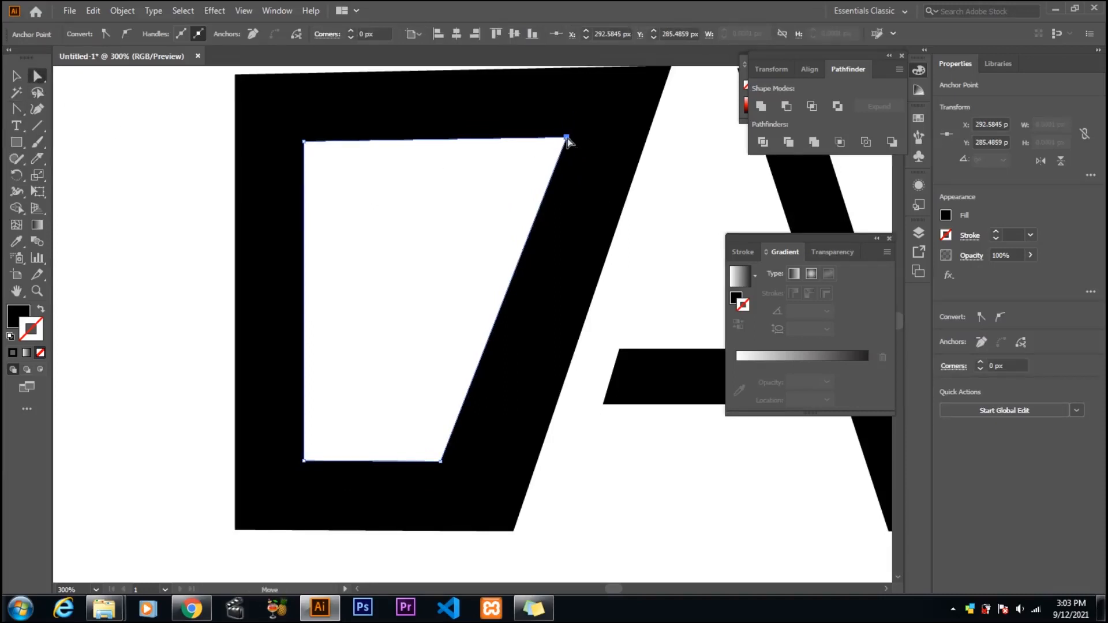
drag(566, 140, 568, 138)
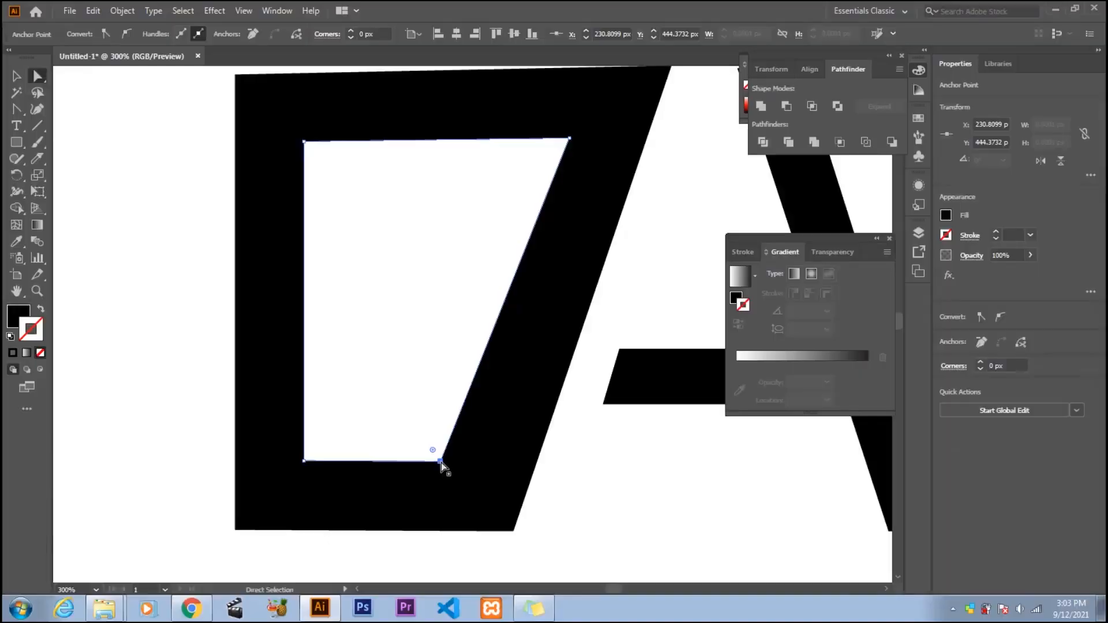
click(441, 461)
drag(443, 466, 454, 462)
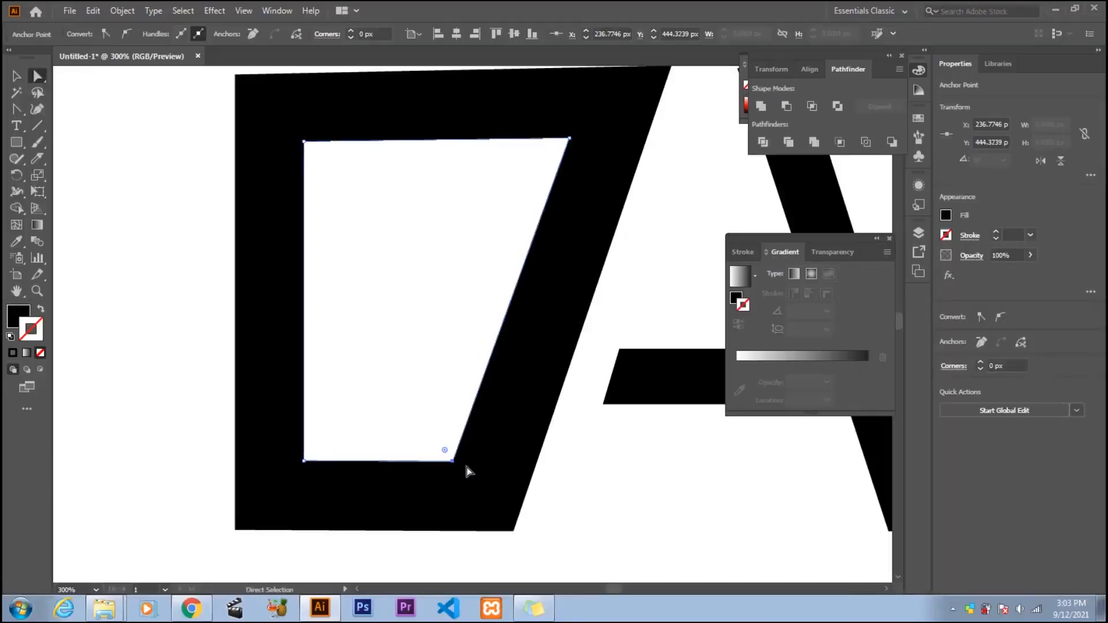
Shift the slanted edge of the D's inner opening inward and lower its top edge slightly
drag(516, 287, 509, 287)
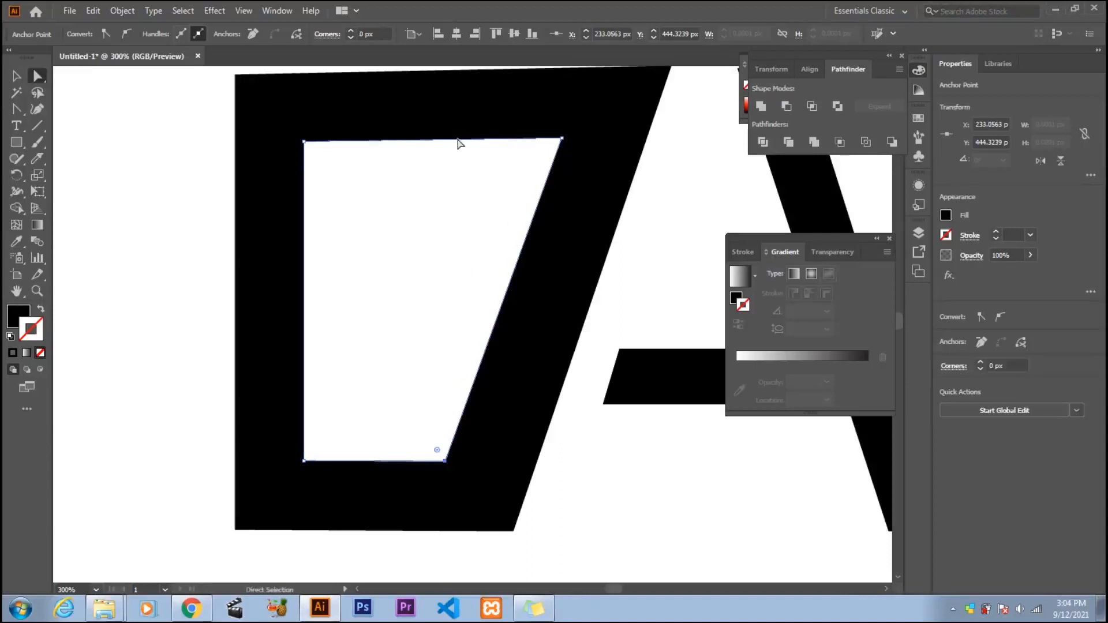
drag(457, 139, 456, 144)
scroll(460, 289, up, 1)
scroll(541, 383, down, 2)
scroll(541, 383, up, 3)
scroll(541, 383, down, 2)
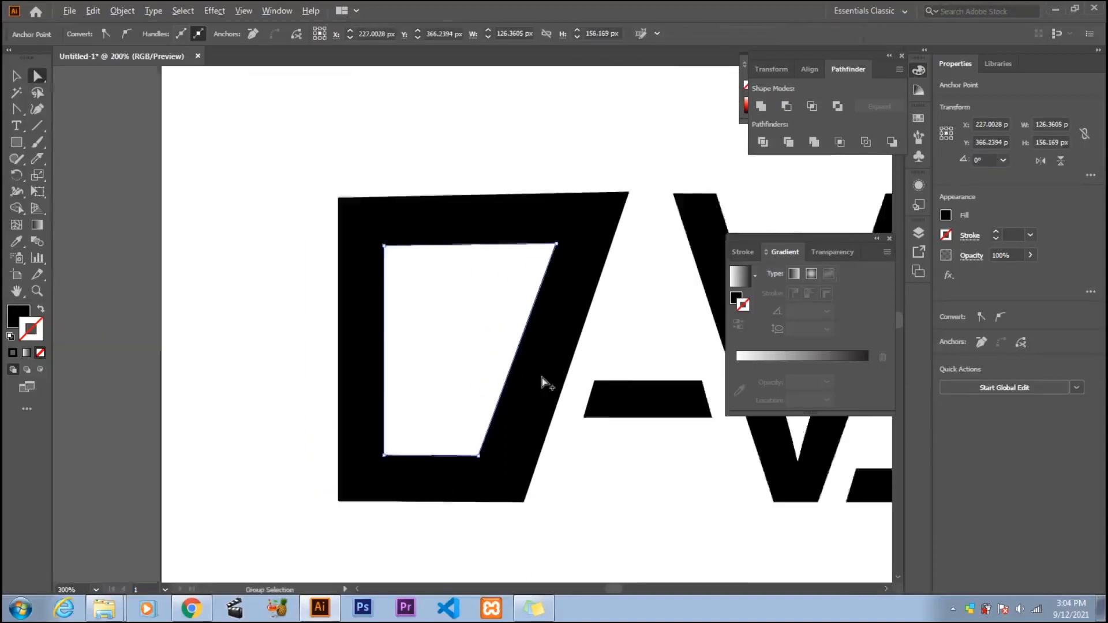
drag(641, 450, 472, 453)
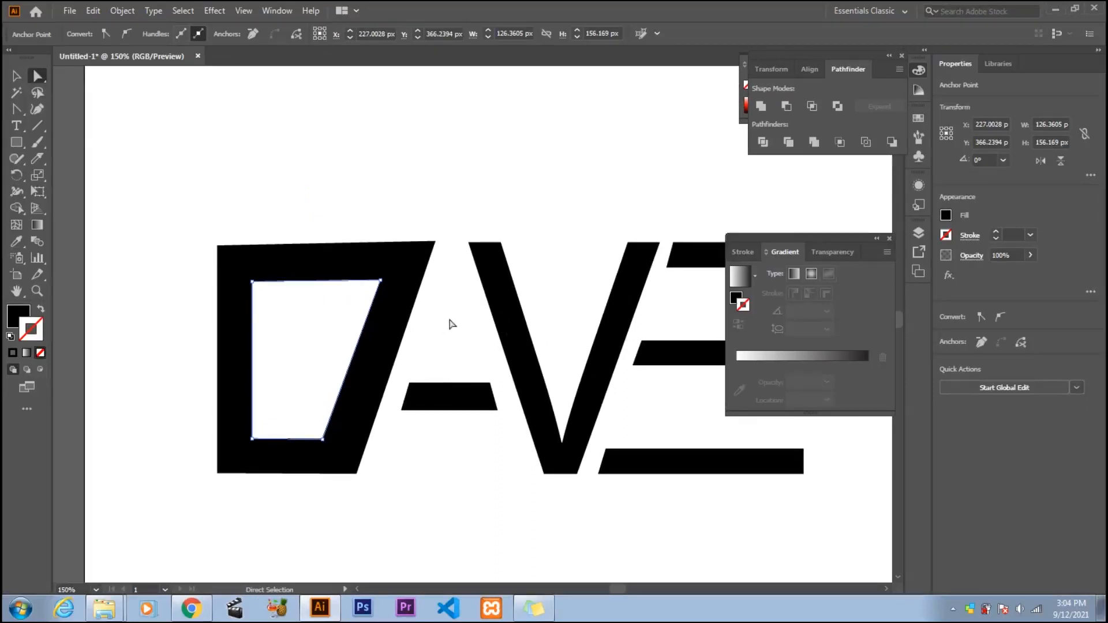
drag(572, 441, 472, 440)
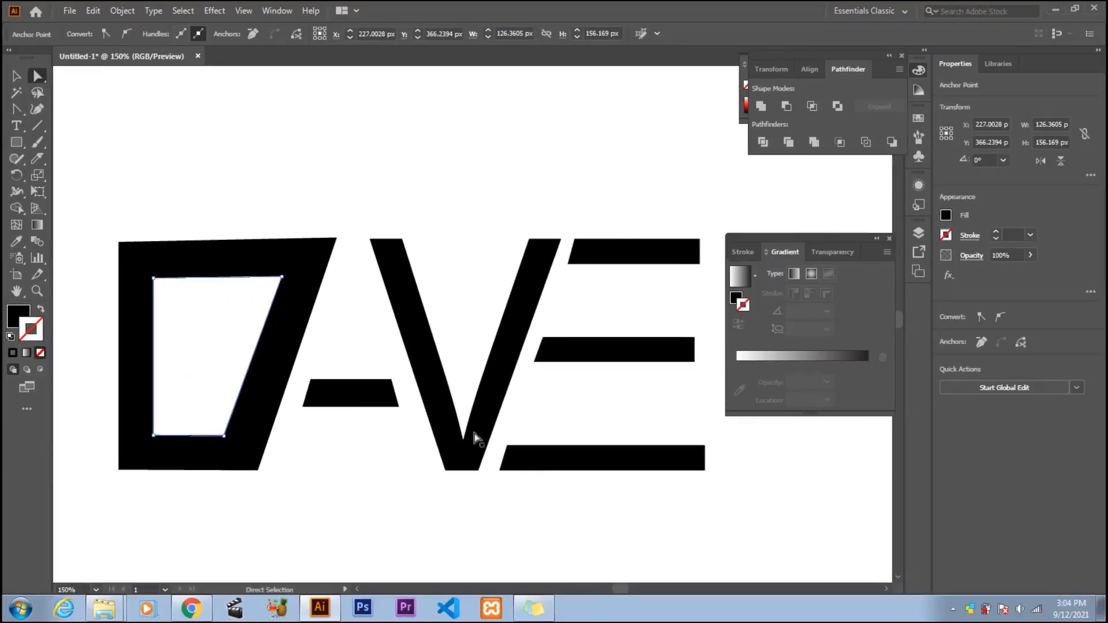
click(468, 449)
click(36, 109)
click(69, 109)
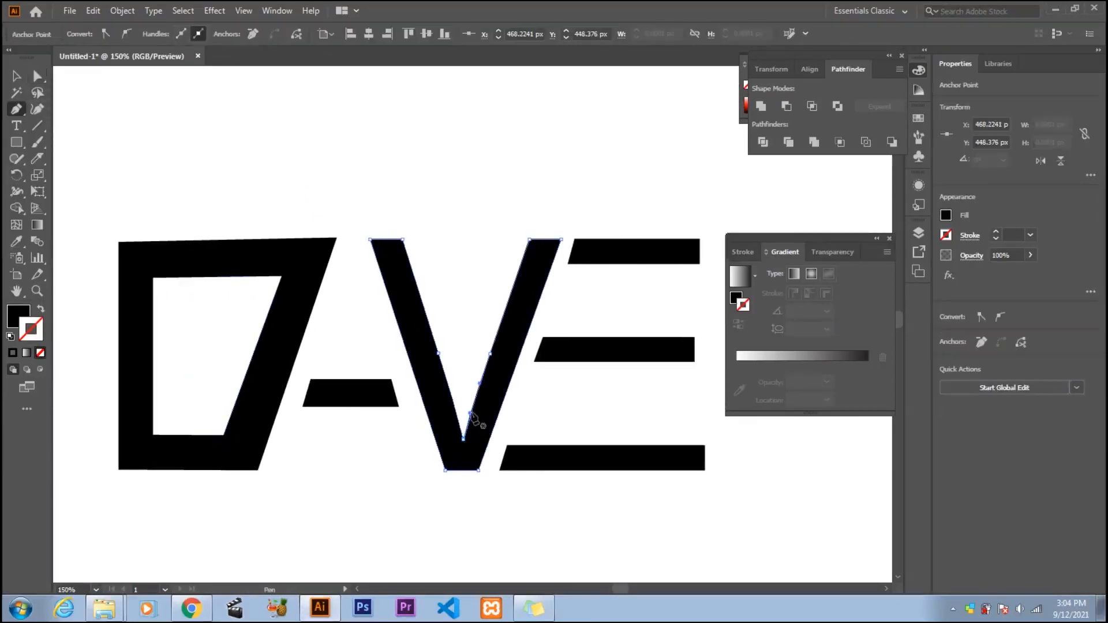
key(a)
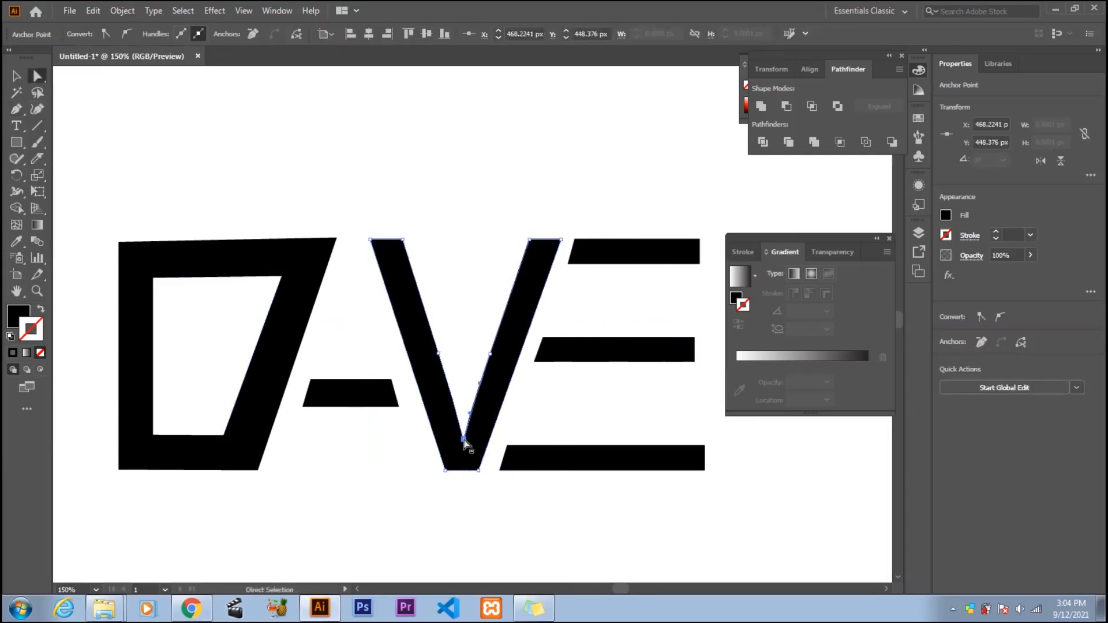
shift+click(464, 439)
click(467, 445)
drag(464, 440, 464, 413)
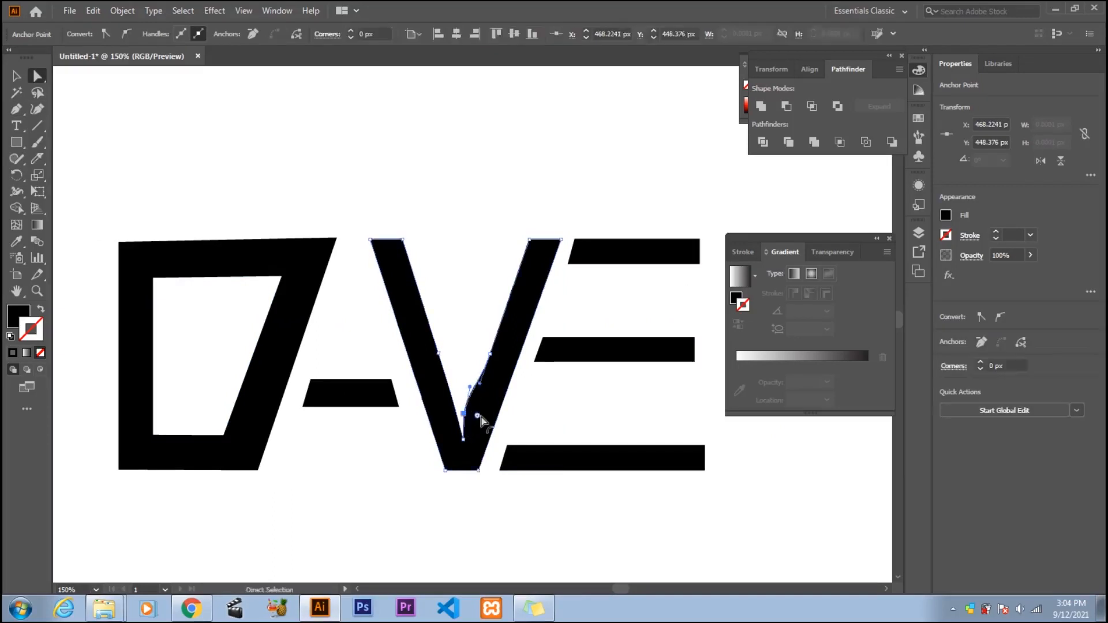
key(ctrl+z)
Delete the surplus anchor points along the inner edges of the V
drag(16, 108, 75, 142)
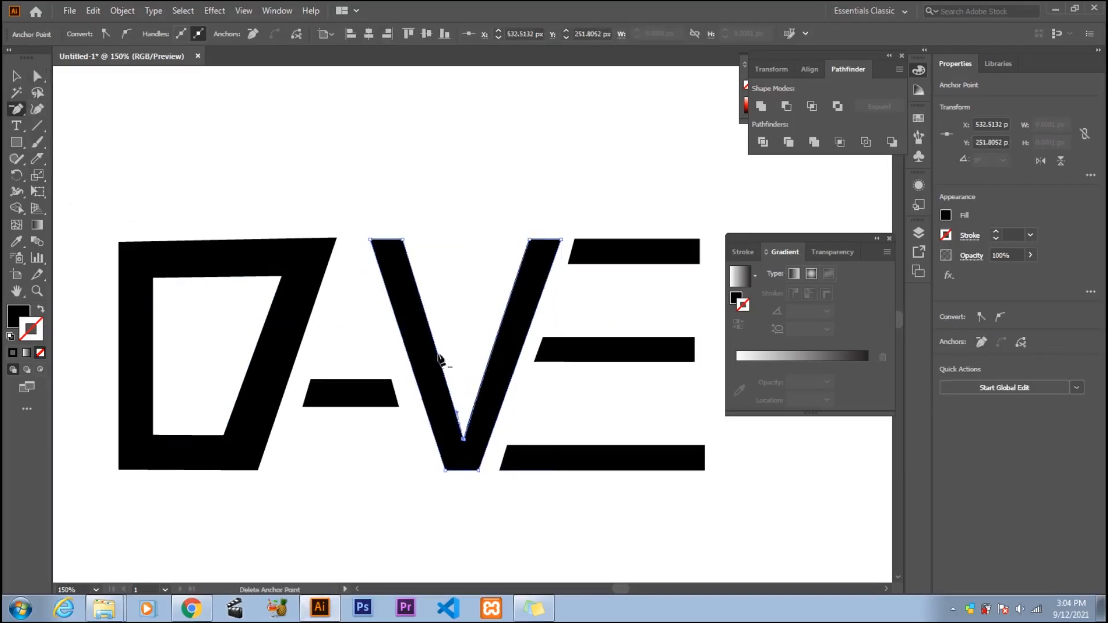
click(463, 440)
key(ctrl+z)
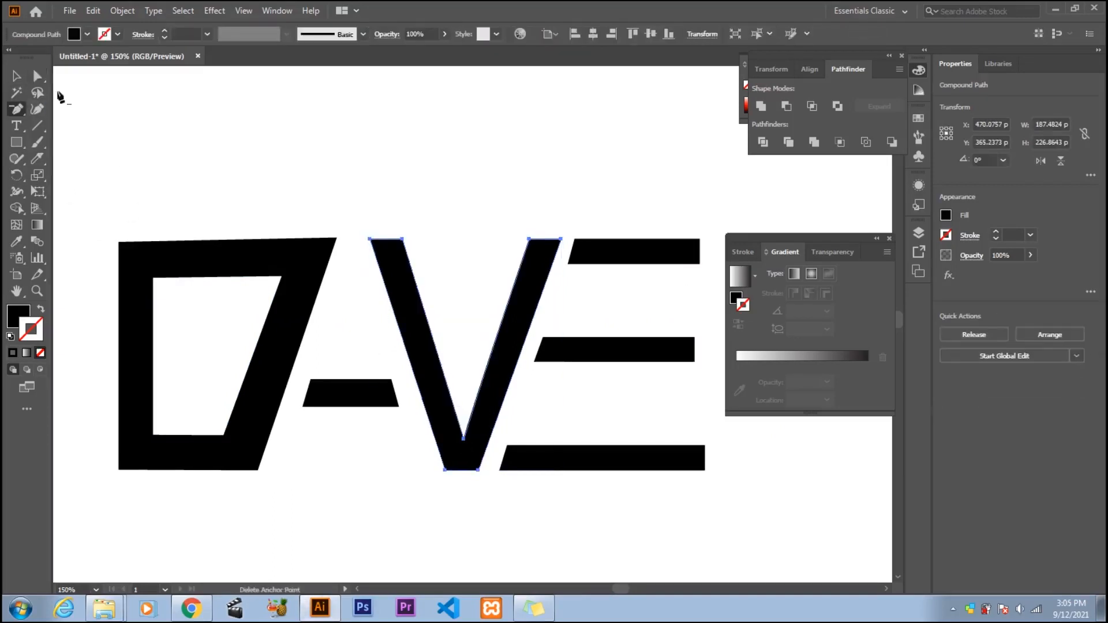
Thicken the V by raising its inner vertex and moving the two inner top corners toward each other
key(a)
click(464, 440)
drag(463, 440, 464, 404)
drag(402, 239, 410, 239)
drag(529, 240, 517, 242)
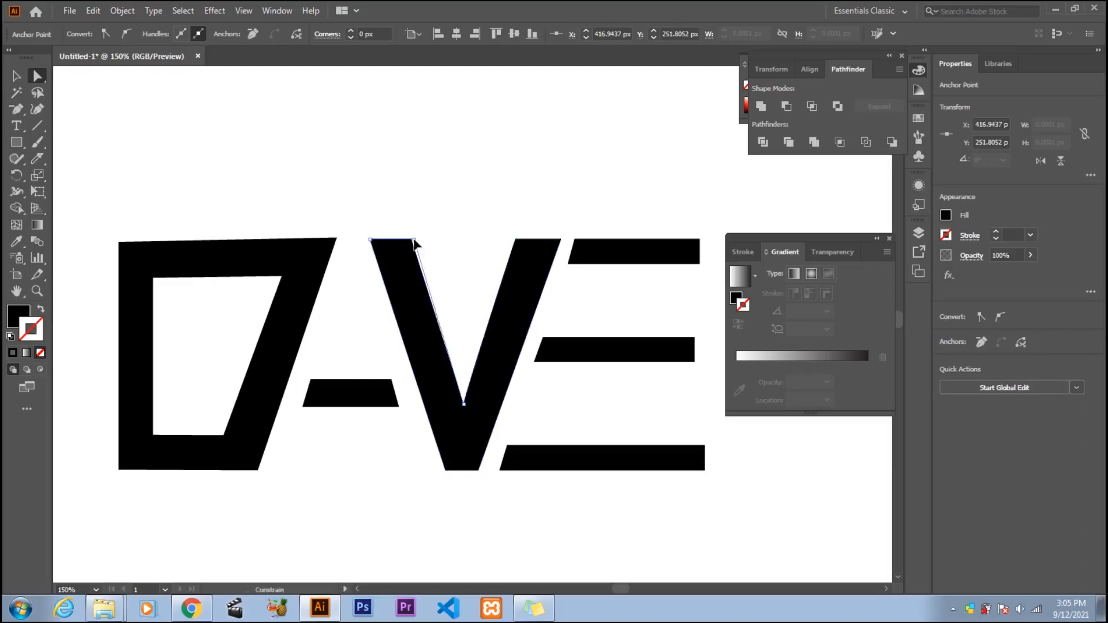
Thicken the E's middle bar by moving its top edge up and its bottom edge down
click(566, 353)
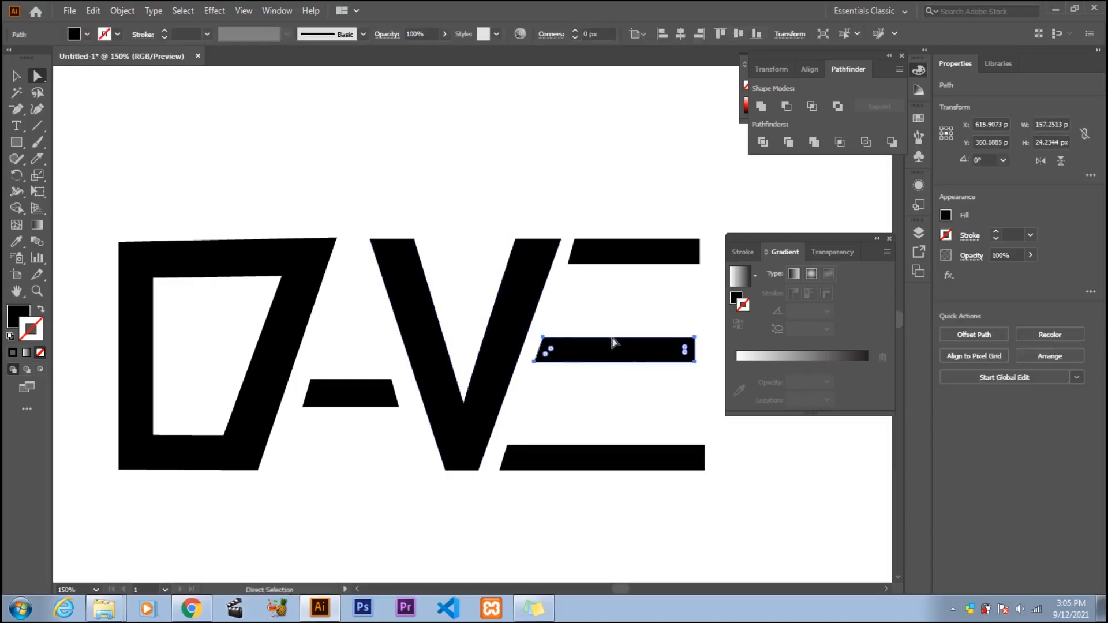
drag(612, 338, 615, 384)
key(ctrl+z)
click(544, 339)
click(617, 338)
click(615, 364)
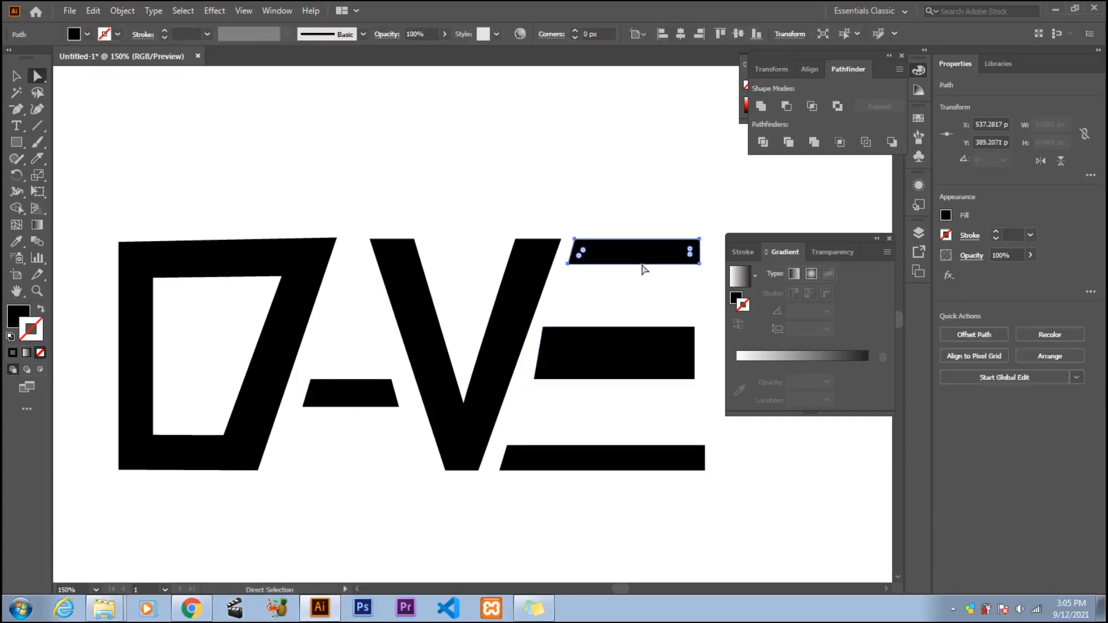
Thicken the E's top bar by extending its bottom edge downward
drag(641, 264, 664, 280)
key(ctrl+z)
click(700, 265)
Slim the E's middle bar slightly by moving its top and bottom edges inward
click(653, 354)
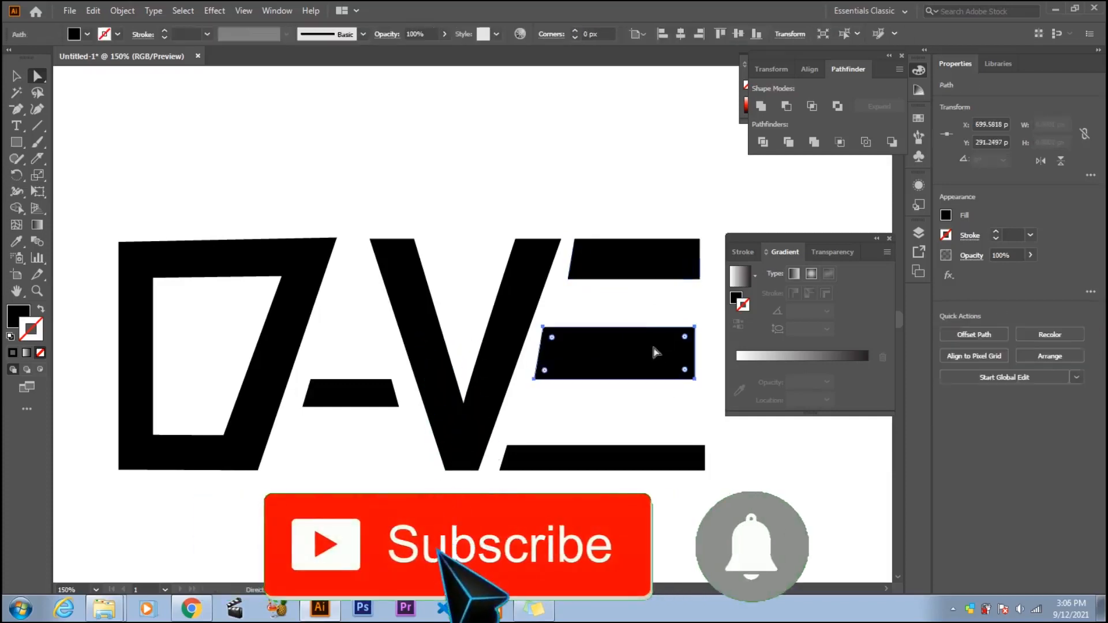
key(ctrl+z)
click(694, 328)
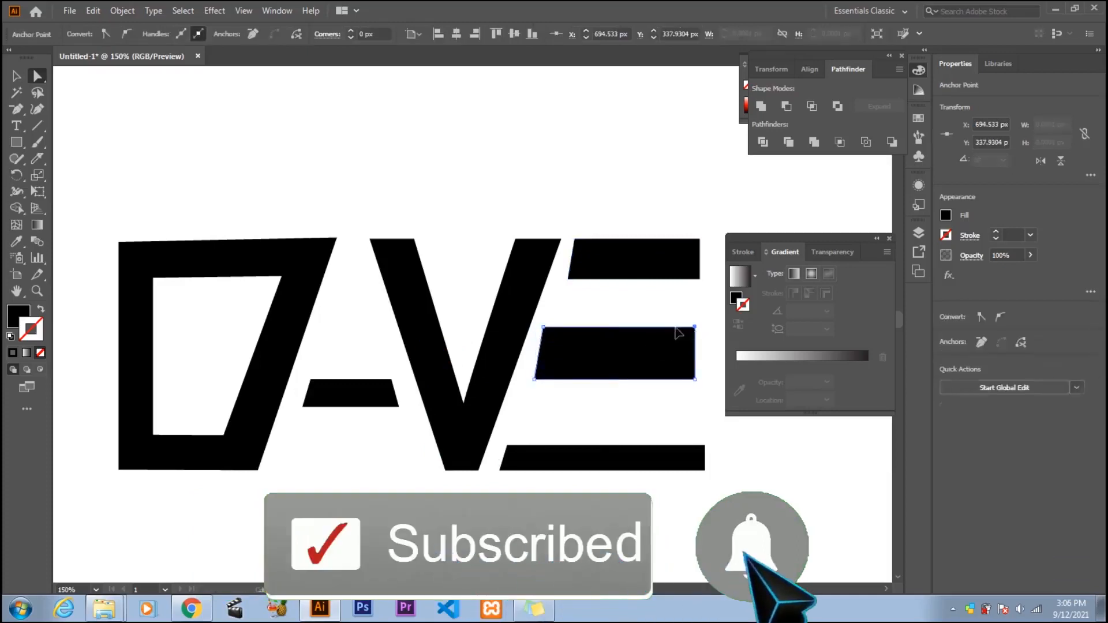
drag(673, 329, 673, 333)
drag(670, 379, 669, 375)
Thicken the E's bottom bar by raising its top edge
click(658, 455)
click(506, 446)
drag(570, 446, 691, 427)
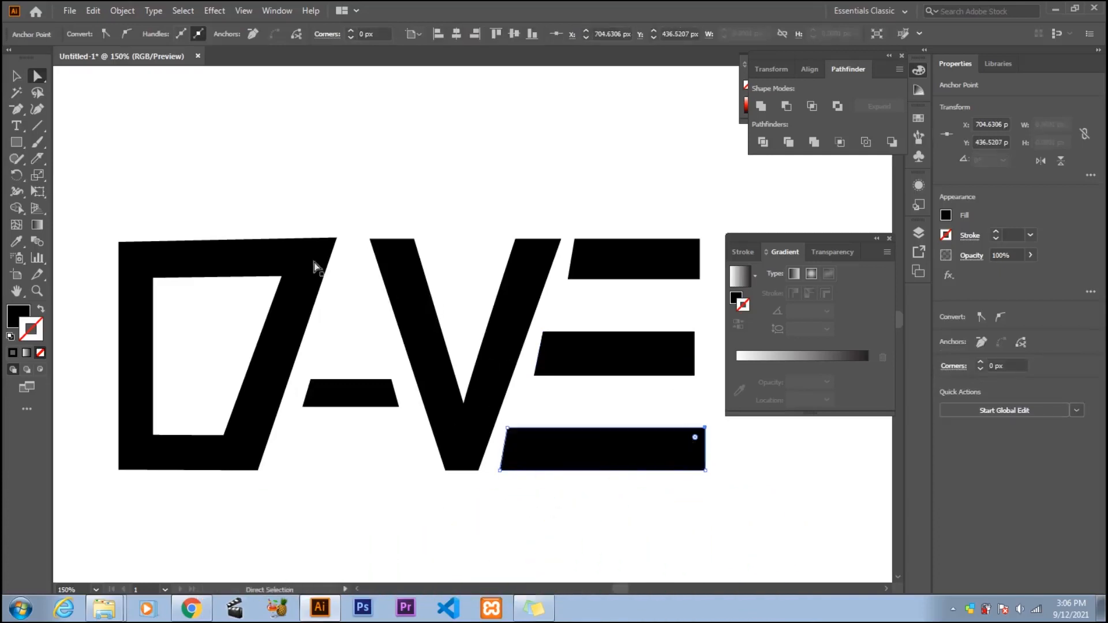
Shift the upper-left corners of the E's three bars inward so their slanted ends run parallel to the V
click(510, 435)
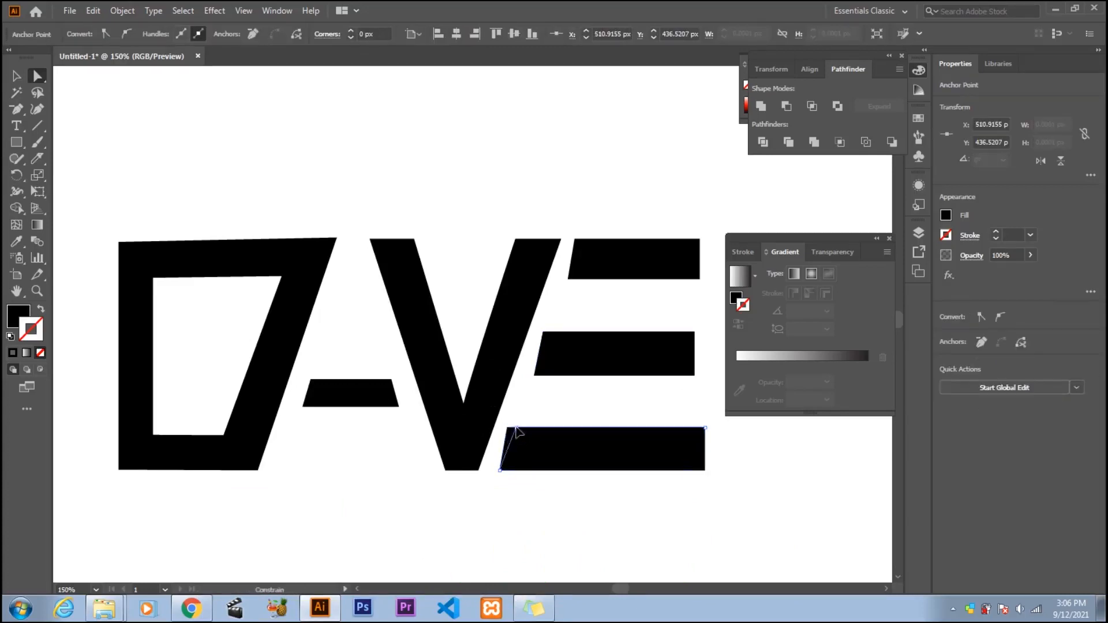
click(543, 333)
drag(542, 333, 549, 332)
click(615, 251)
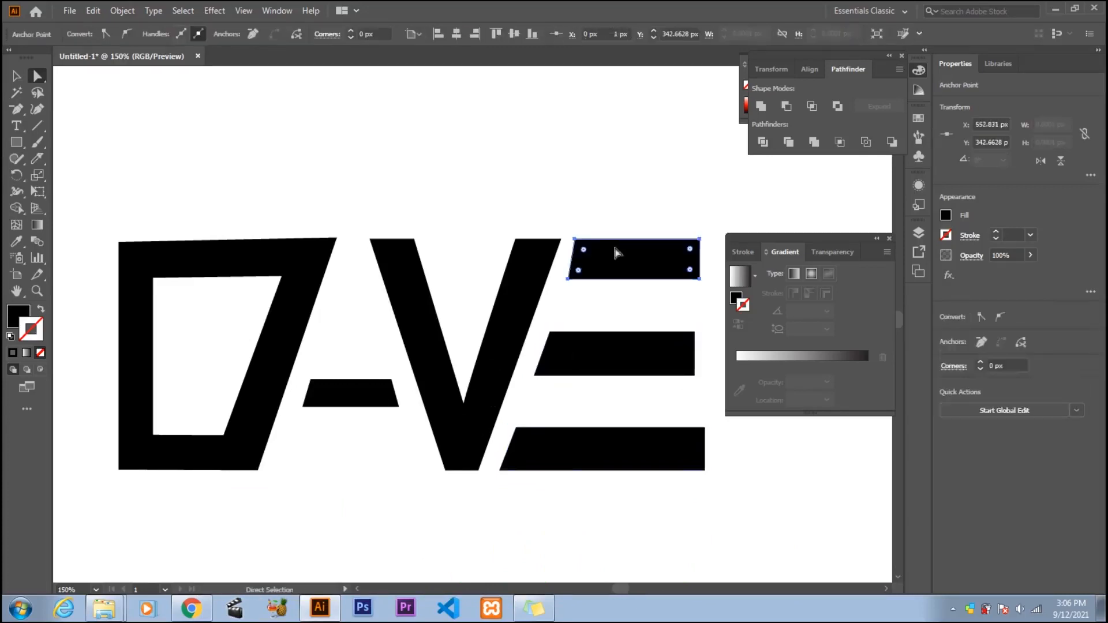
click(584, 229)
click(574, 239)
drag(574, 239, 580, 240)
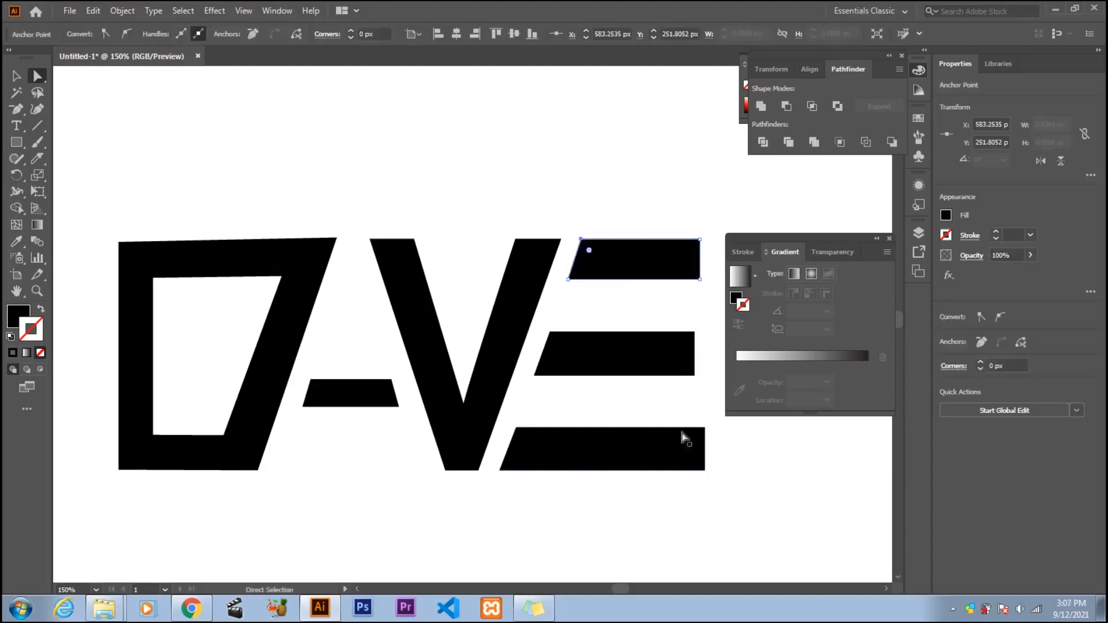
Thicken the A's crossbar upward and move its slanted ends inward, away from the D and V
click(370, 398)
click(391, 381)
drag(374, 380, 318, 370)
drag(391, 369, 388, 394)
click(315, 390)
click(316, 369)
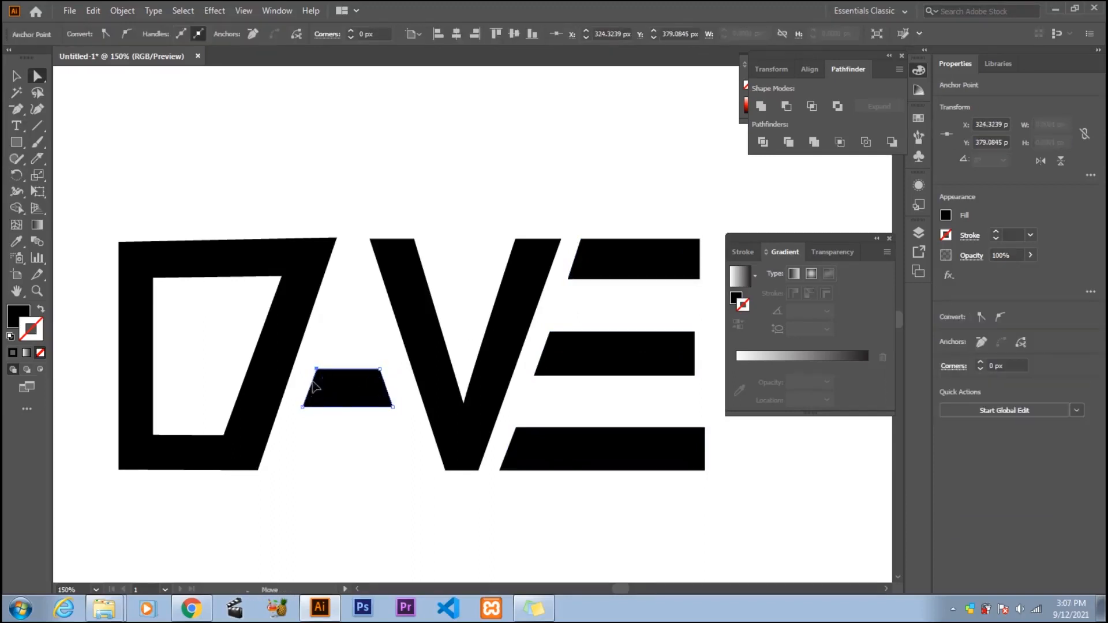
drag(315, 387, 322, 384)
click(367, 440)
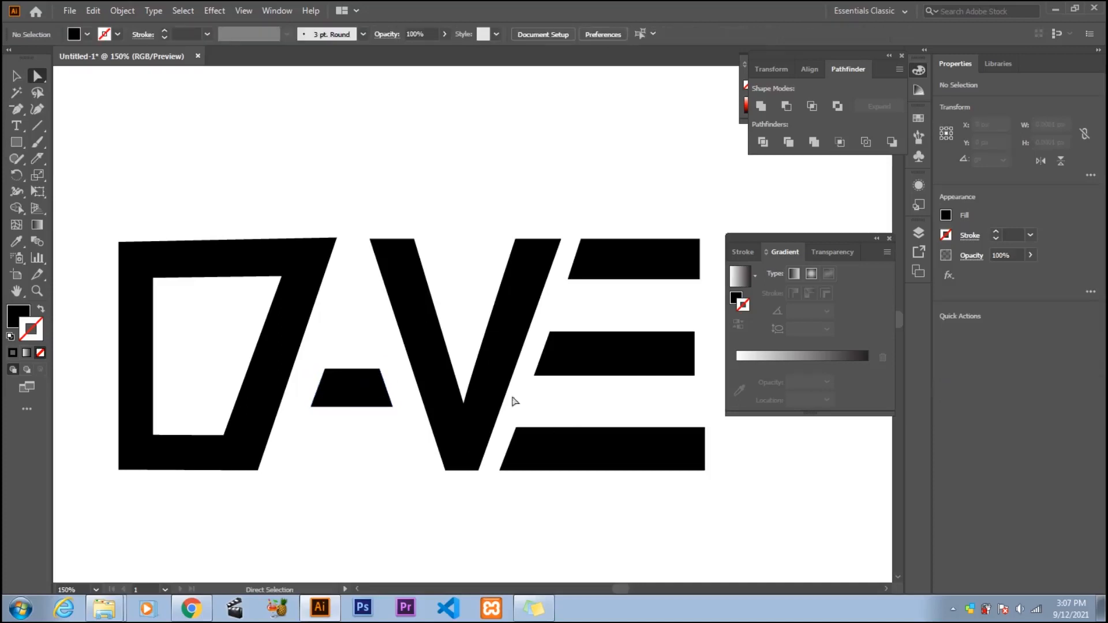
Fine-tune the upper-right and upper-left anchor points of the D's inner opening to level its top edge
click(284, 294)
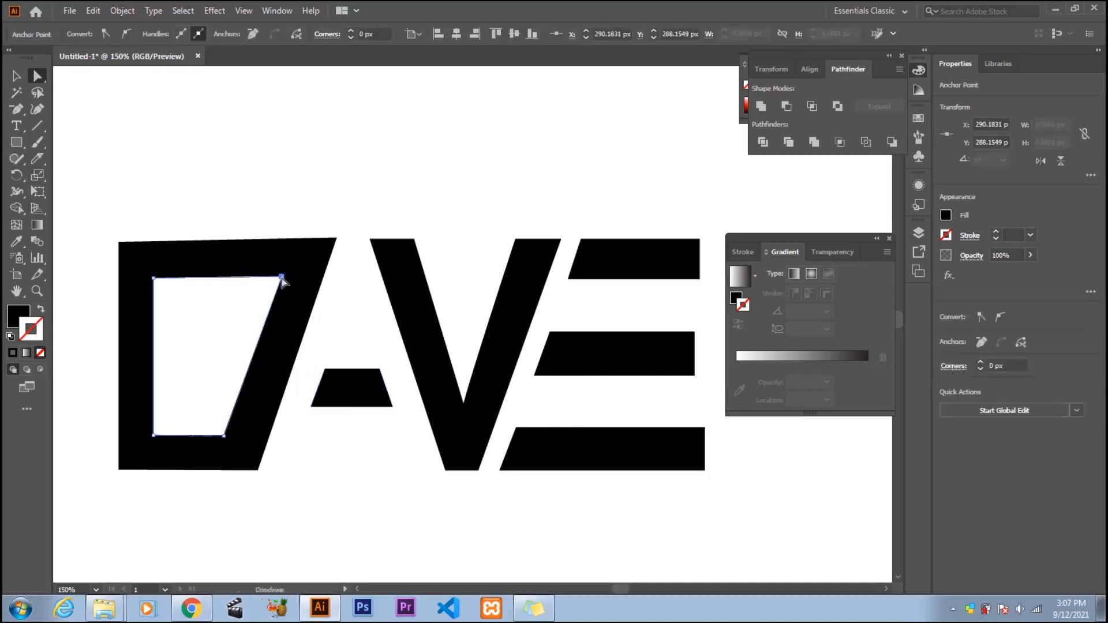
click(280, 280)
click(156, 280)
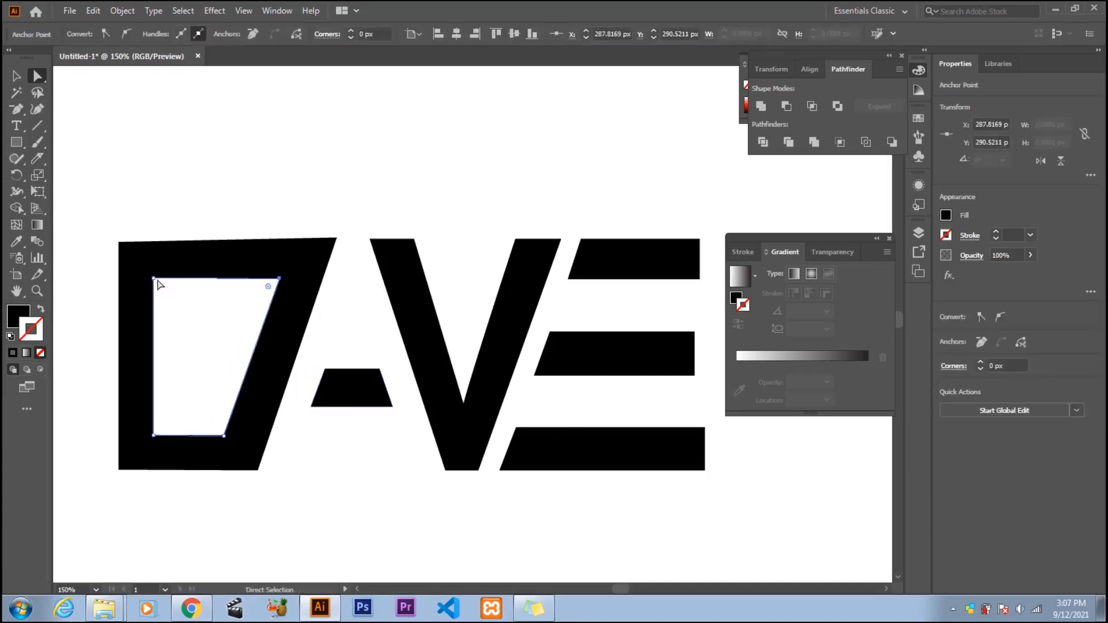
drag(154, 283, 155, 284)
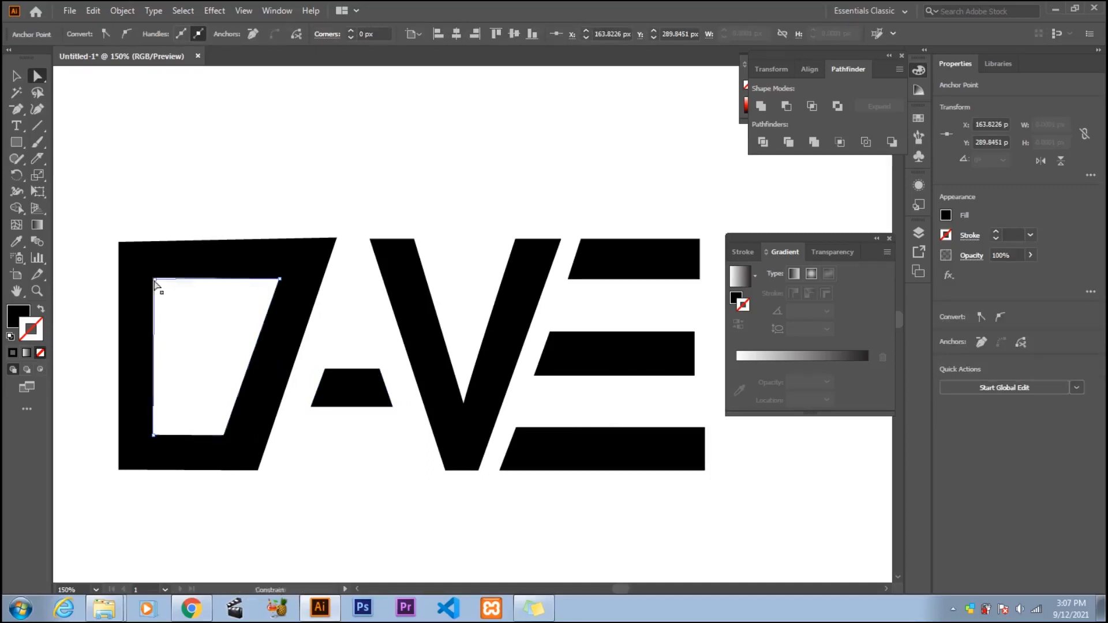
click(322, 442)
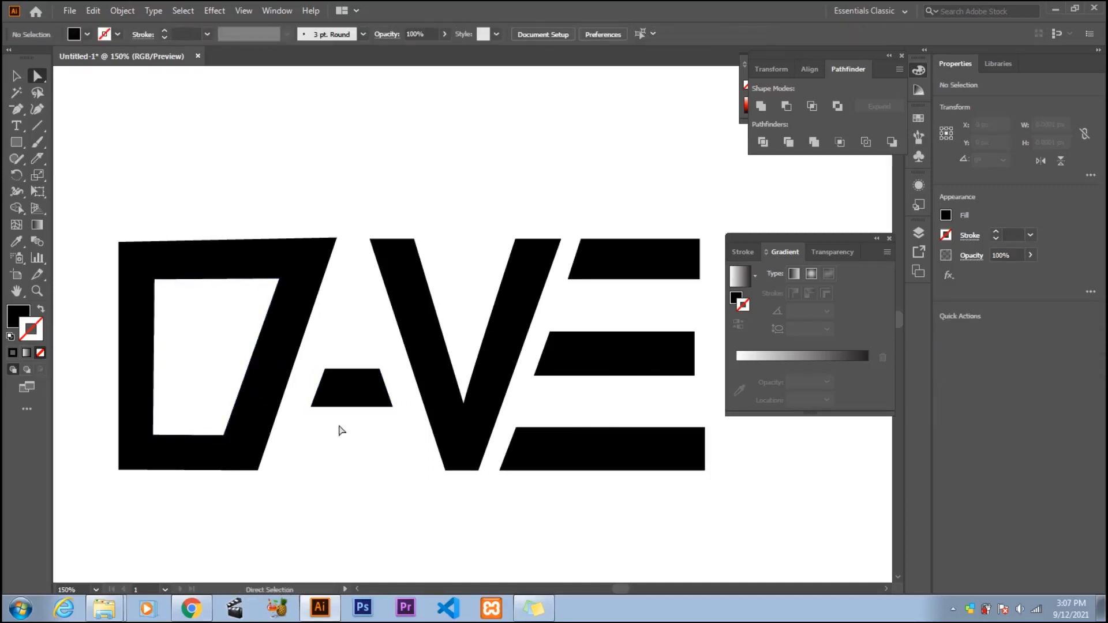
Move the E's three bars together slightly away from the V to widen the gap
click(577, 349)
key(v)
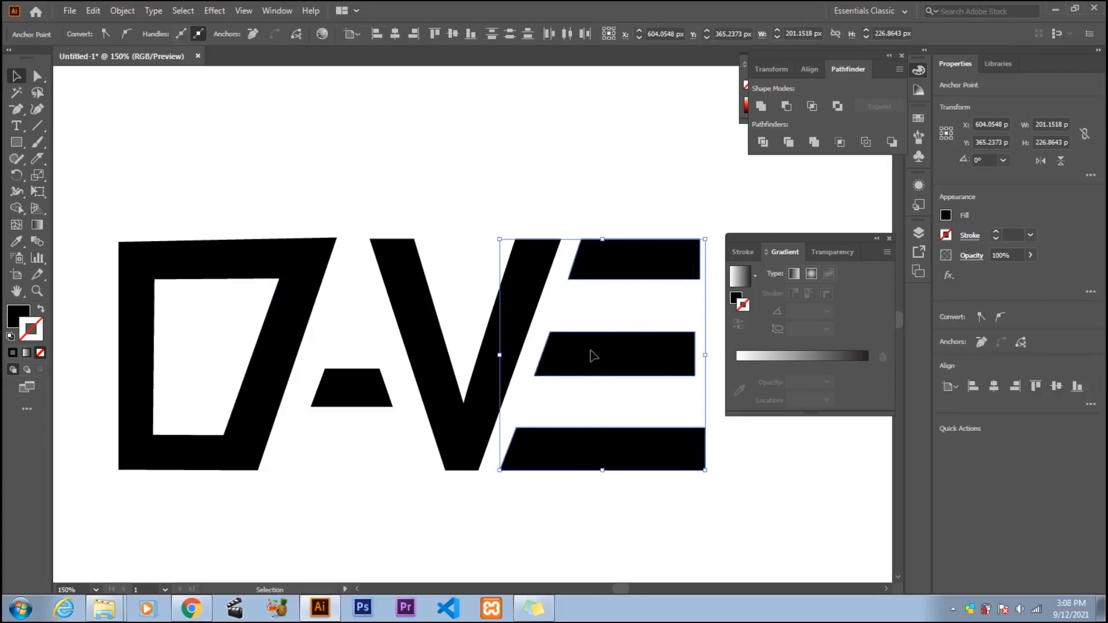
drag(599, 356, 608, 356)
key(ctrl+z)
drag(734, 487, 619, 269)
click(753, 488)
scroll(427, 408, down, 2)
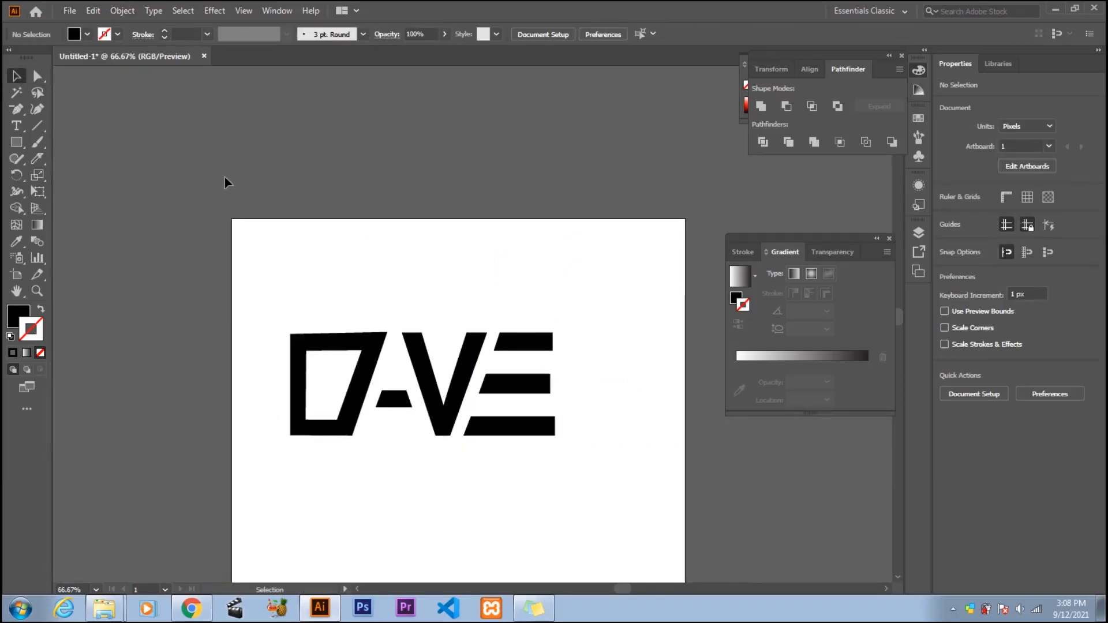
Add the text ONLINE SHOP below the lettering and scale it to about 622 px wide to span the name
key(t)
click(306, 468)
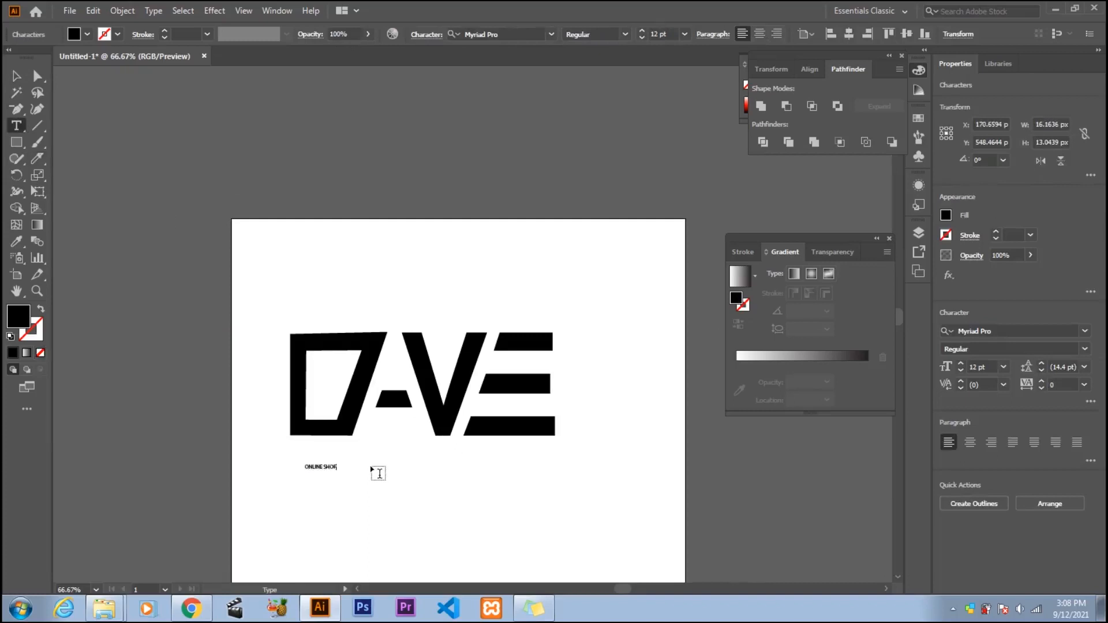
key(Escape)
drag(338, 462, 569, 437)
Set the ONLINE SHOP tagline in Agency FB and resize it to about 599 px wide, directly beneath the lettering
click(1084, 330)
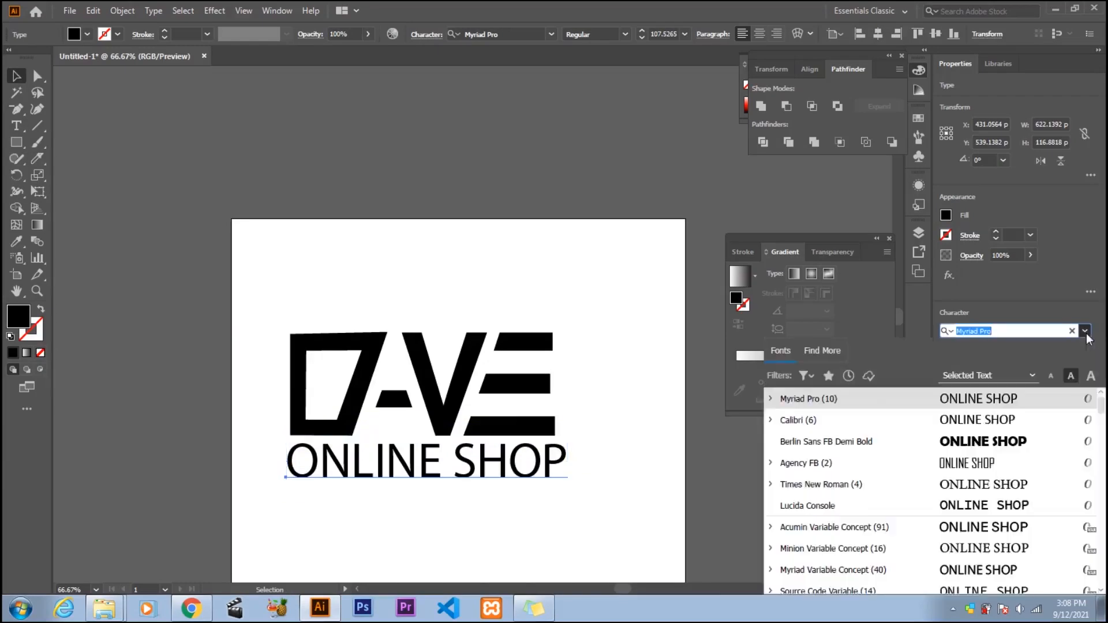
scroll(1042, 478, down, 5)
click(853, 430)
drag(494, 483, 587, 414)
drag(487, 446, 488, 463)
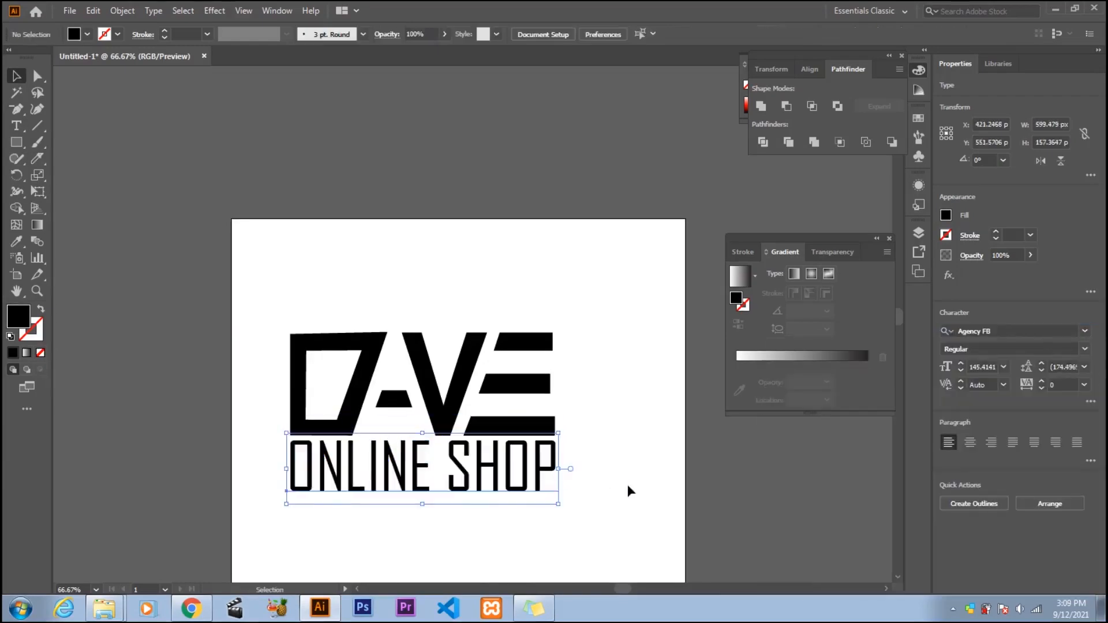
click(628, 487)
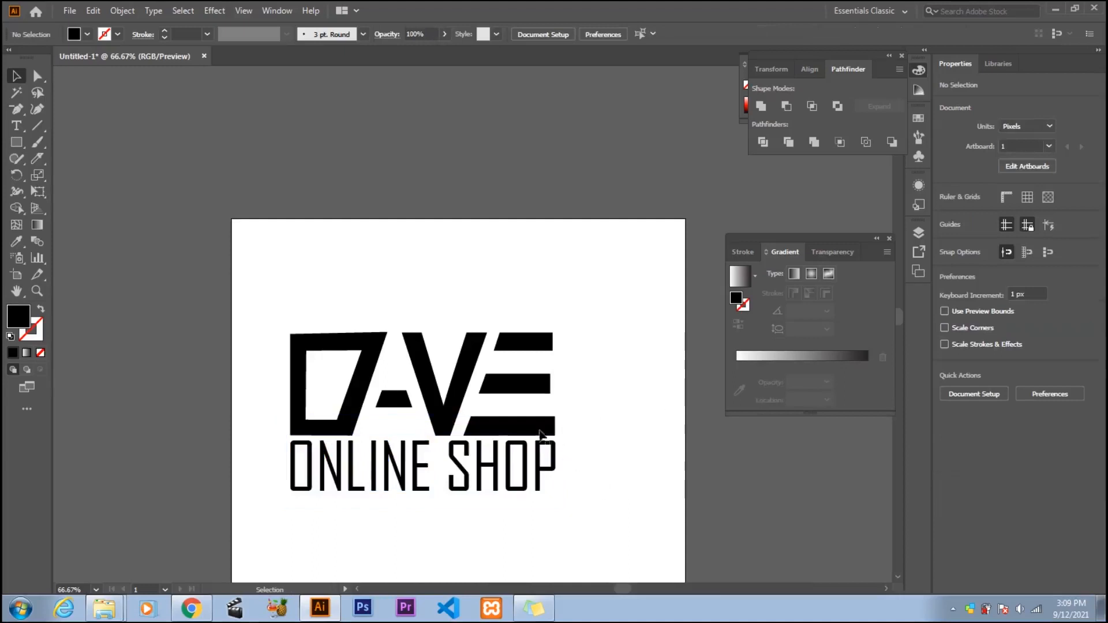
Thicken the V's strokes by raising its inner notch and moving both inner upper corners toward each other
click(445, 412)
key(a)
scroll(455, 390, up, 2)
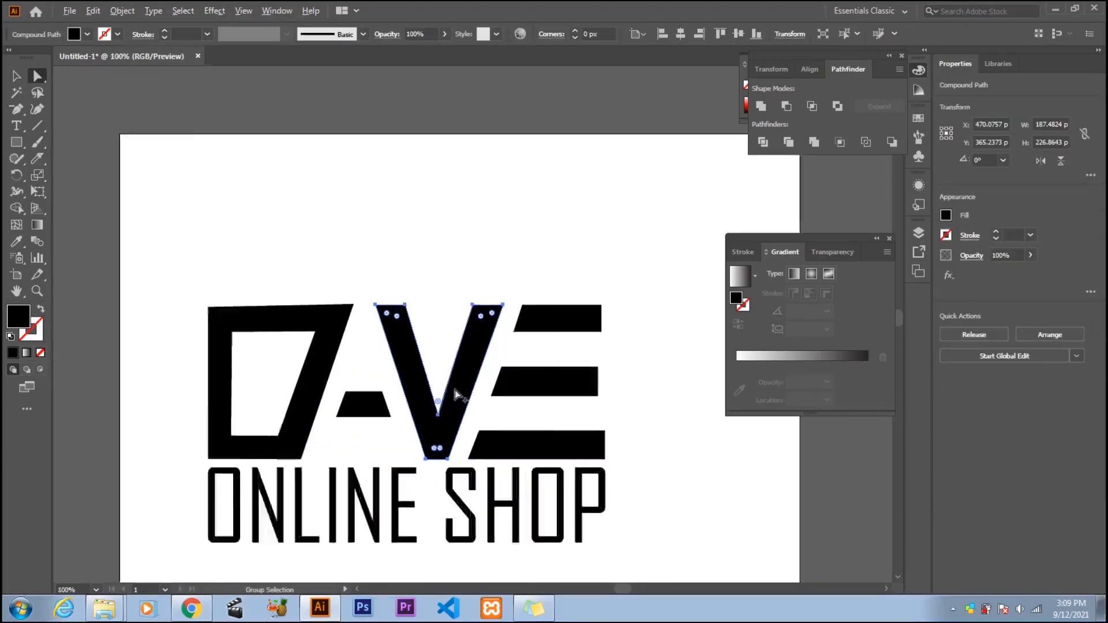
drag(430, 425, 427, 399)
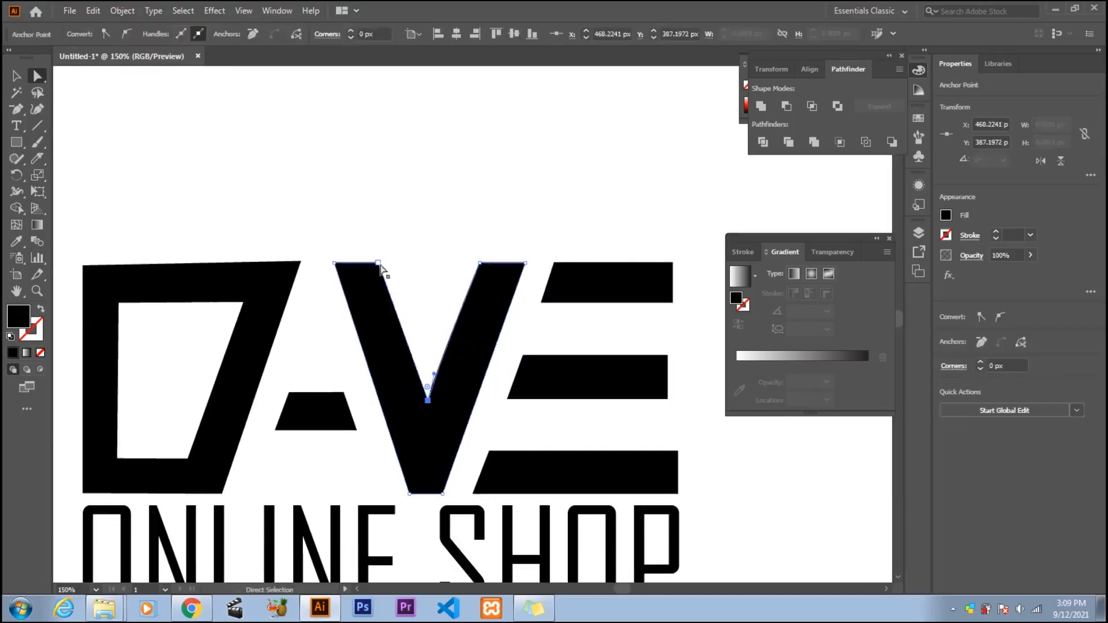
drag(378, 263, 384, 263)
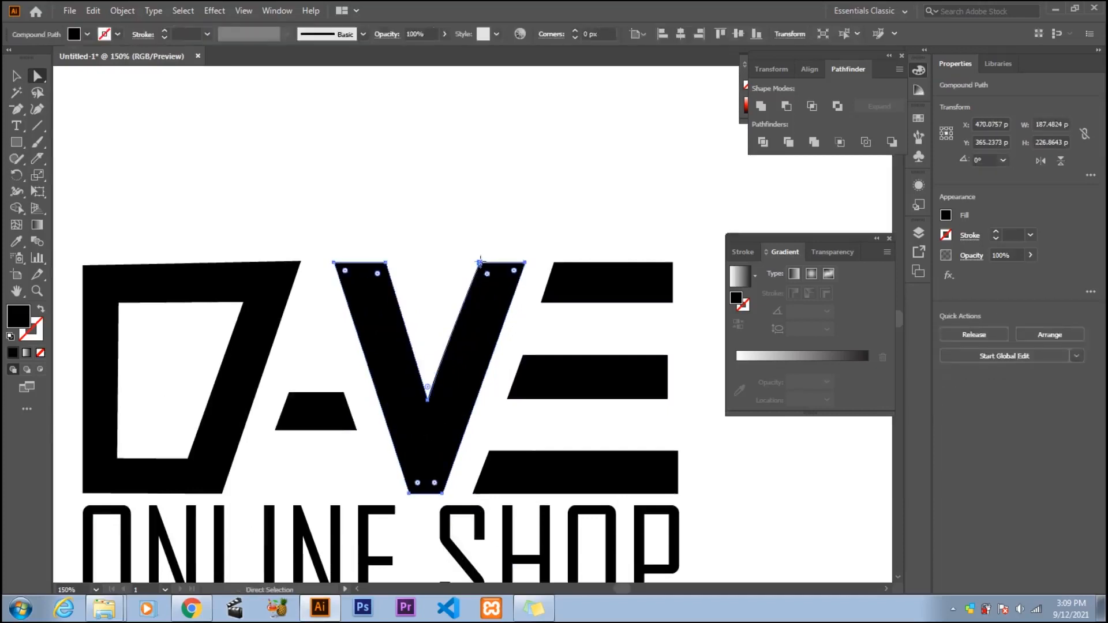
drag(478, 263, 466, 263)
drag(427, 400, 428, 391)
drag(386, 263, 393, 263)
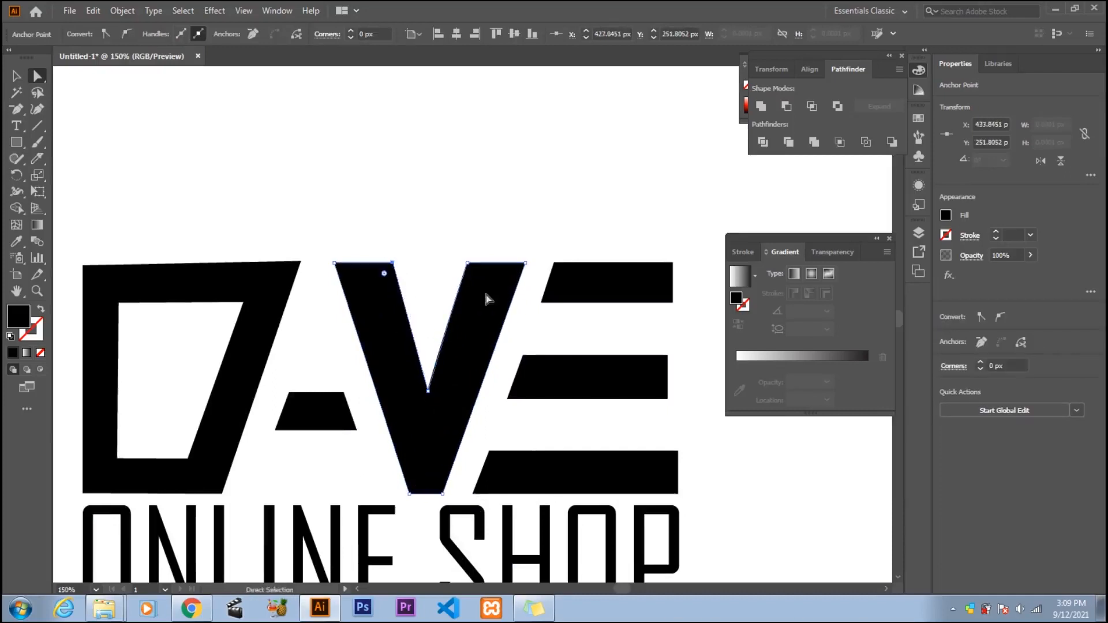
drag(468, 264, 464, 262)
Thicken the E's bars by lowering the top bar's bottom edge, extending the middle bar both ways and raising the bottom bar's top edge
click(595, 294)
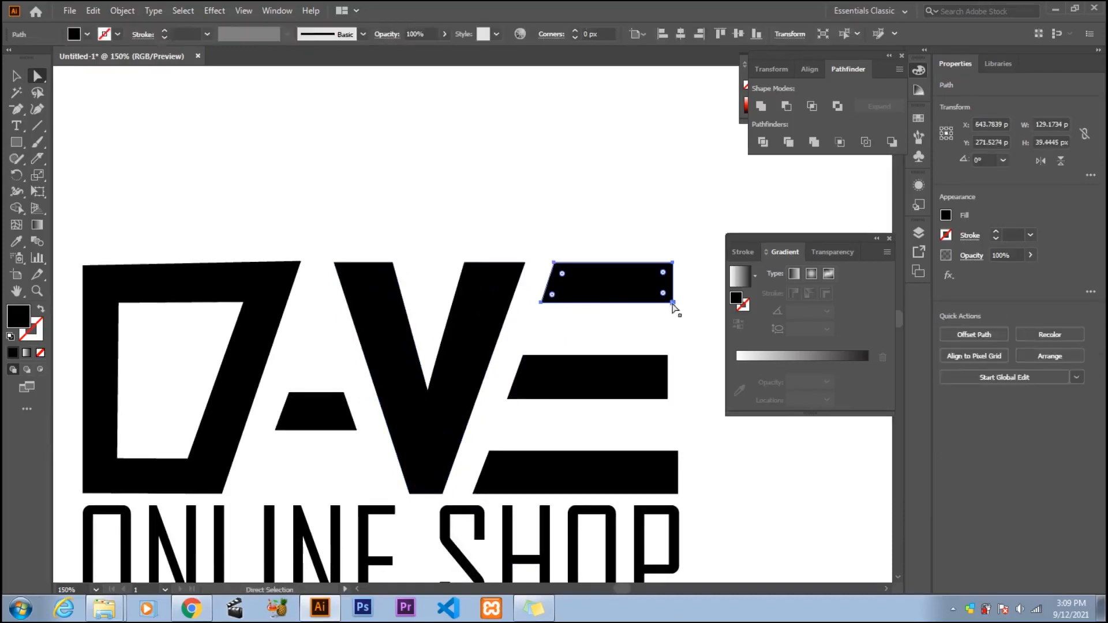
drag(673, 303, 659, 311)
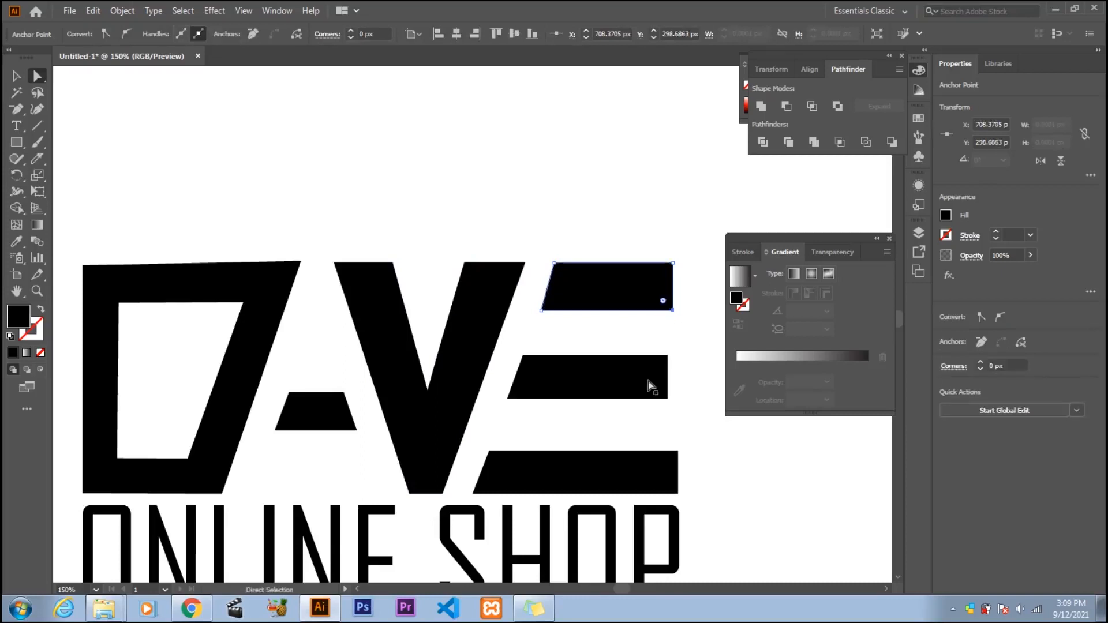
click(648, 382)
drag(668, 356, 652, 353)
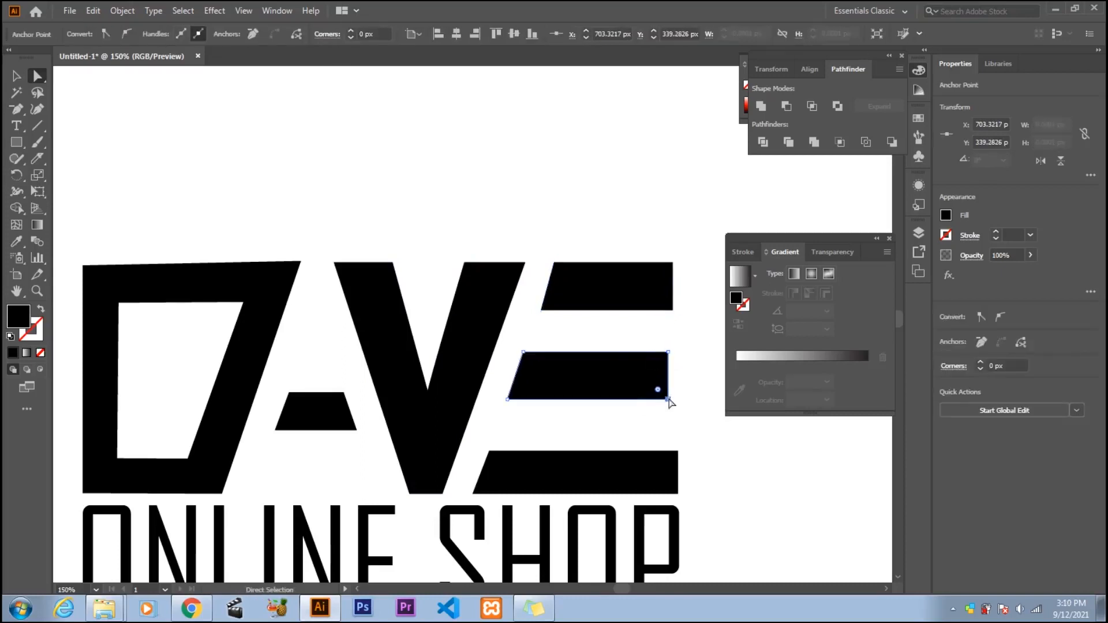
drag(645, 402, 645, 402)
click(677, 451)
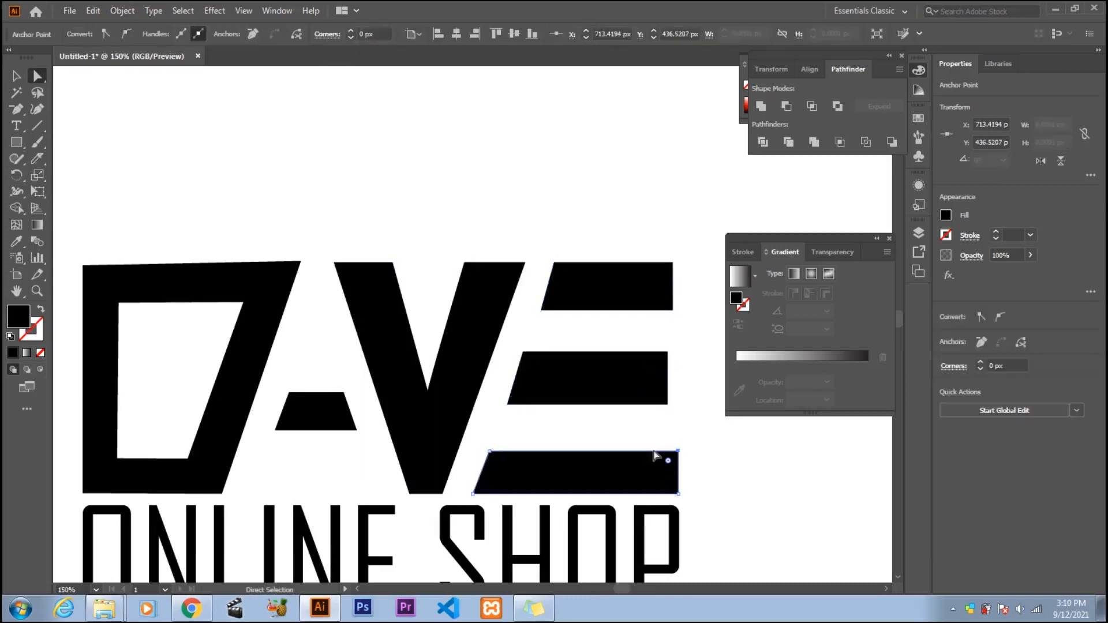
drag(669, 457, 670, 449)
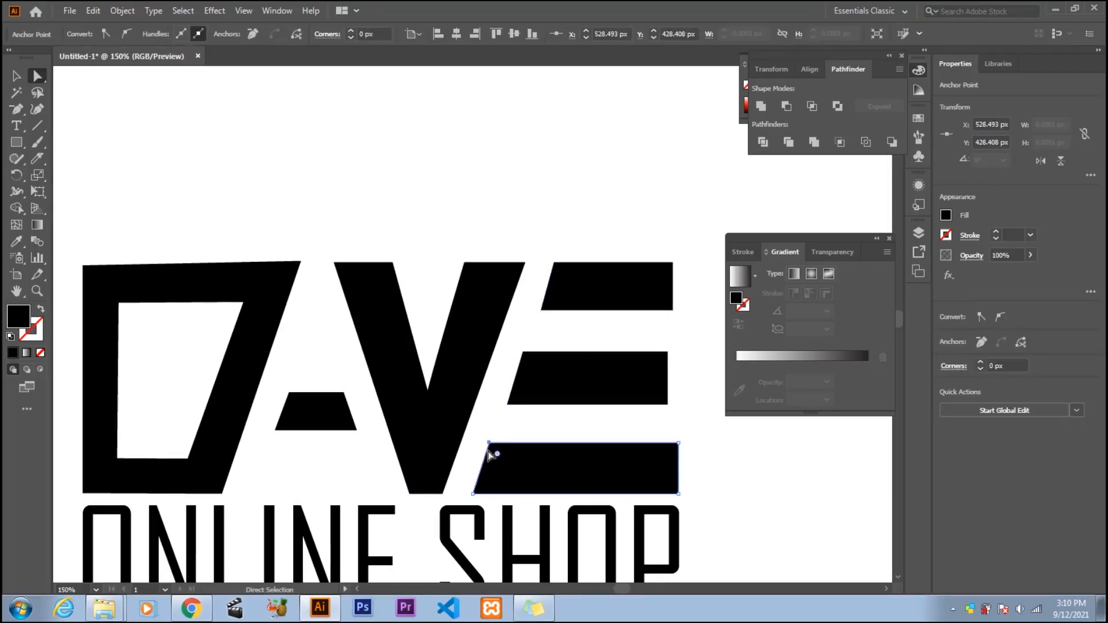
Shift the slanted ends of the E's bars slightly away from the V and realign the top bar's lower-left corner
click(525, 354)
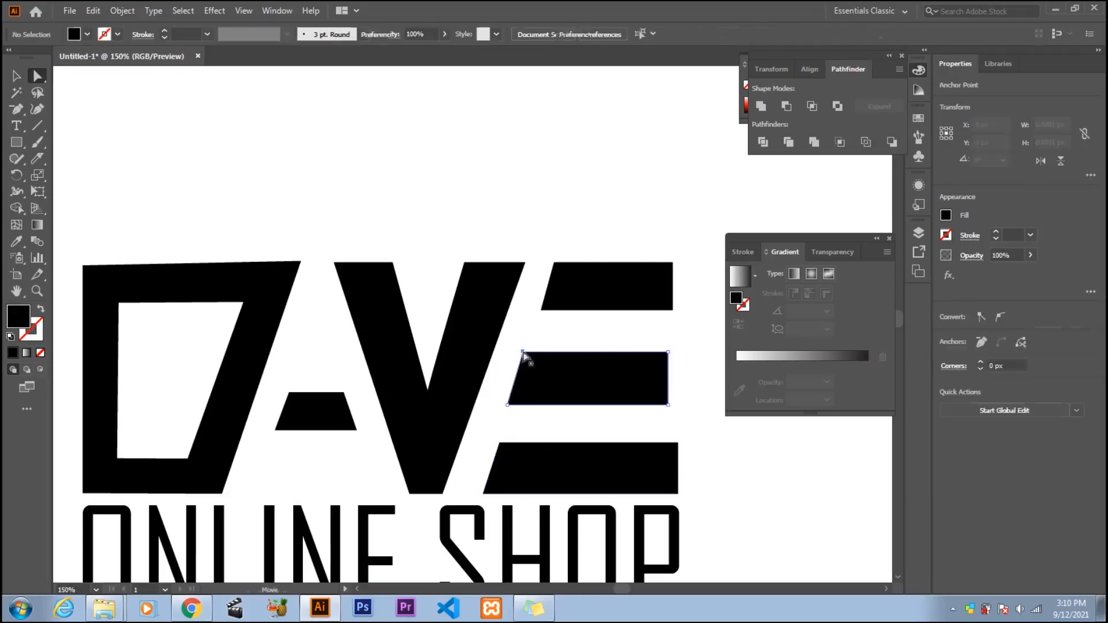
click(558, 271)
click(558, 271)
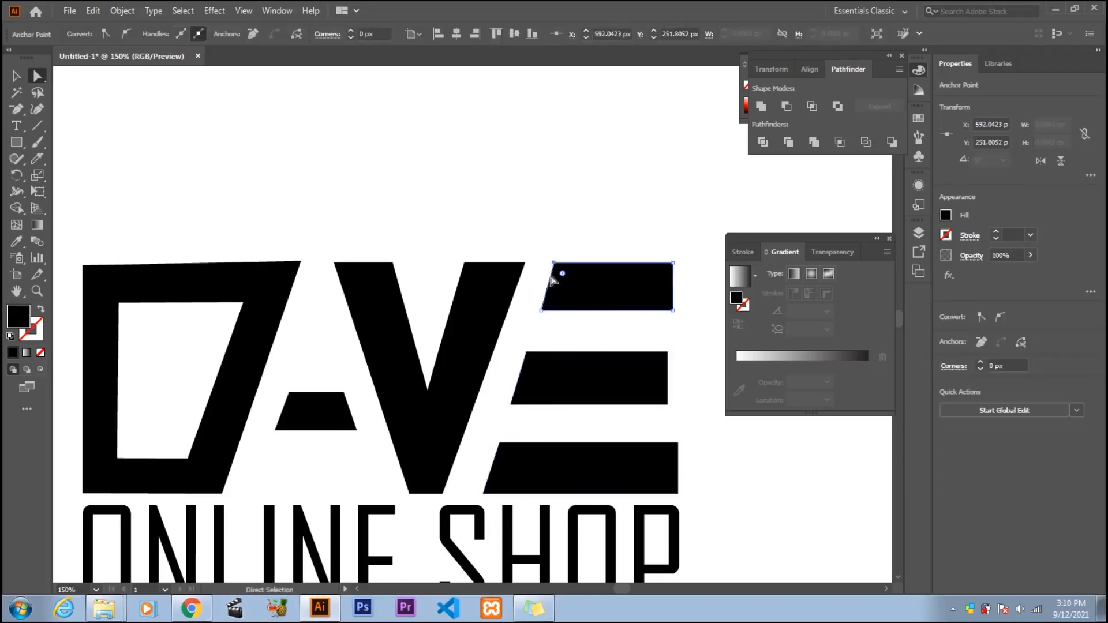
drag(551, 280, 557, 280)
click(688, 410)
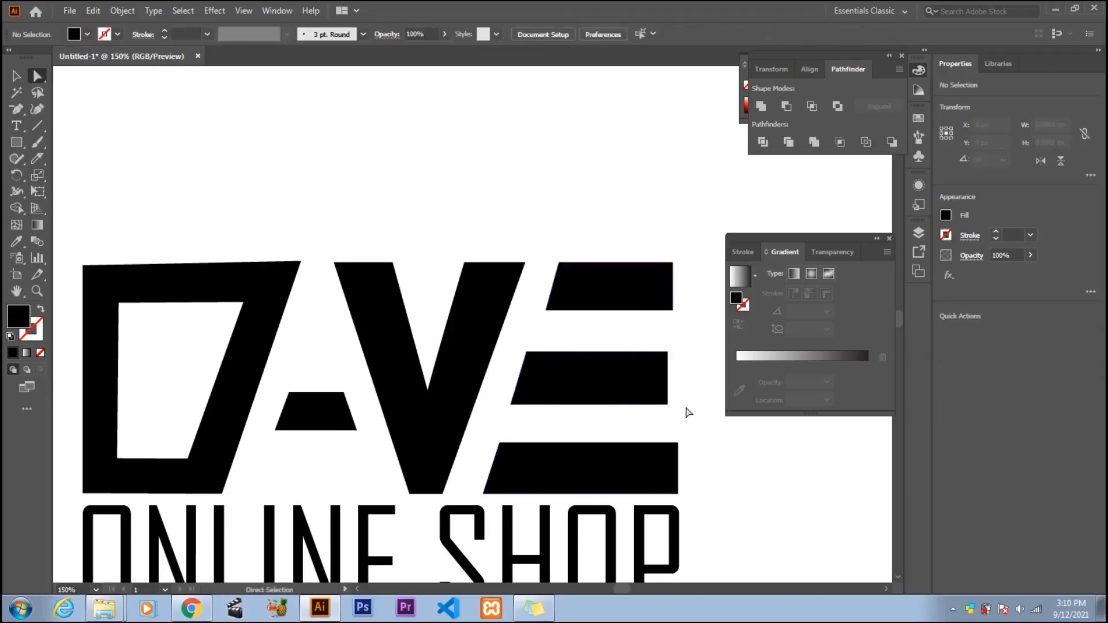
click(571, 304)
click(548, 311)
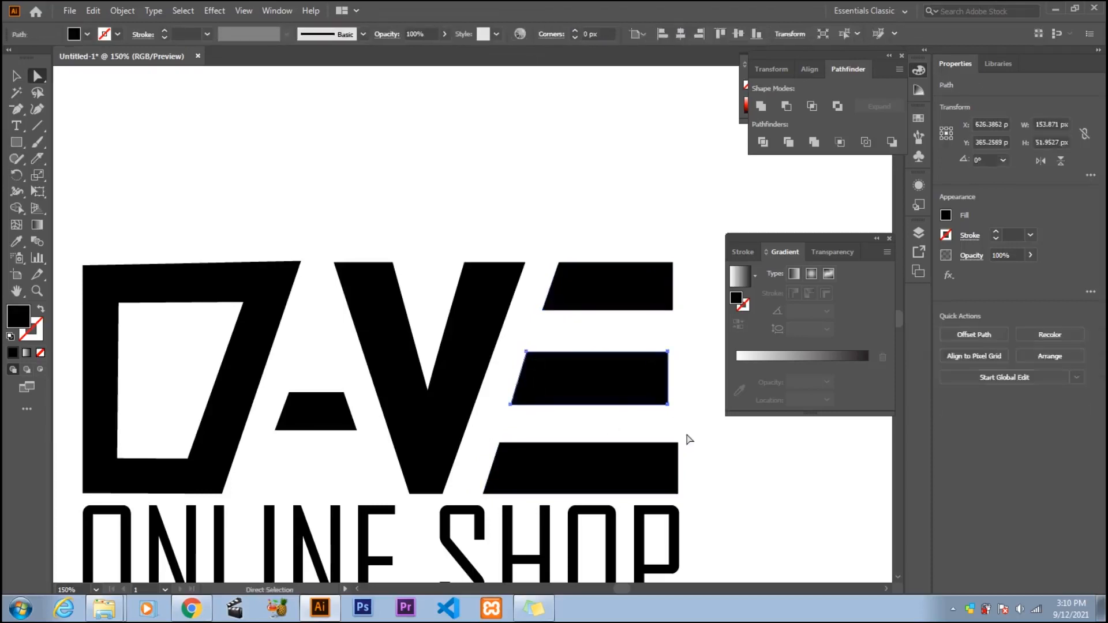
Thicken the A's crossbar upward and pull its slanted ends slightly inward
click(341, 419)
click(343, 394)
mouse_move(330, 395)
mouse_down()
mouse_move(287, 401)
mouse_move(343, 403)
mouse_up()
click(344, 386)
click(324, 456)
Lower the top edge of the D's inner opening by moving its upper-right and upper-left corners down
scroll(334, 420, down, 2)
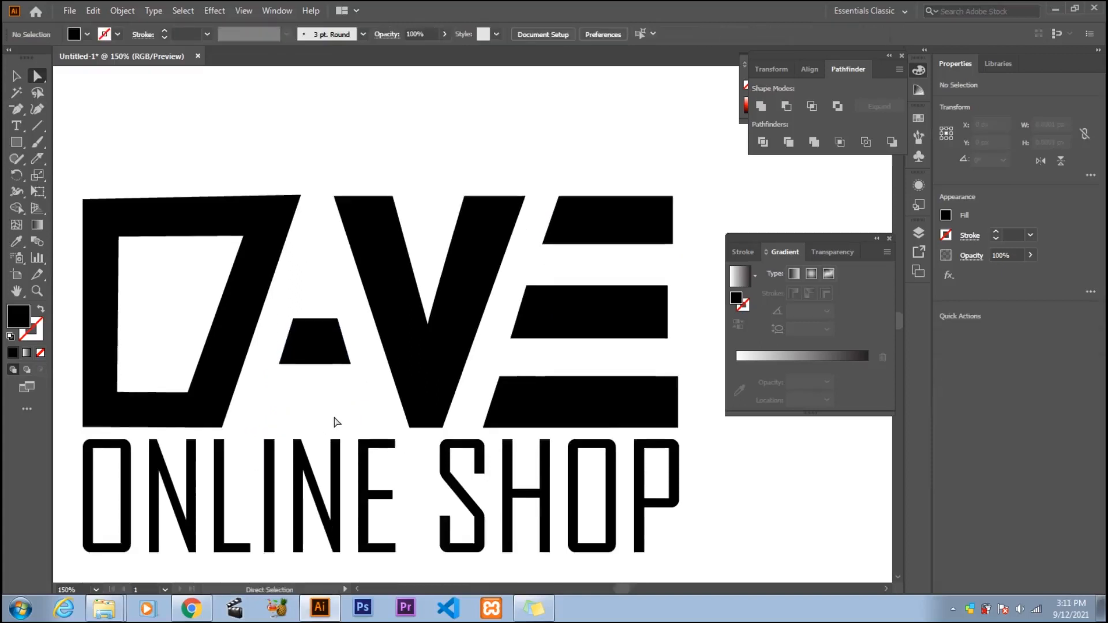
click(247, 255)
click(242, 238)
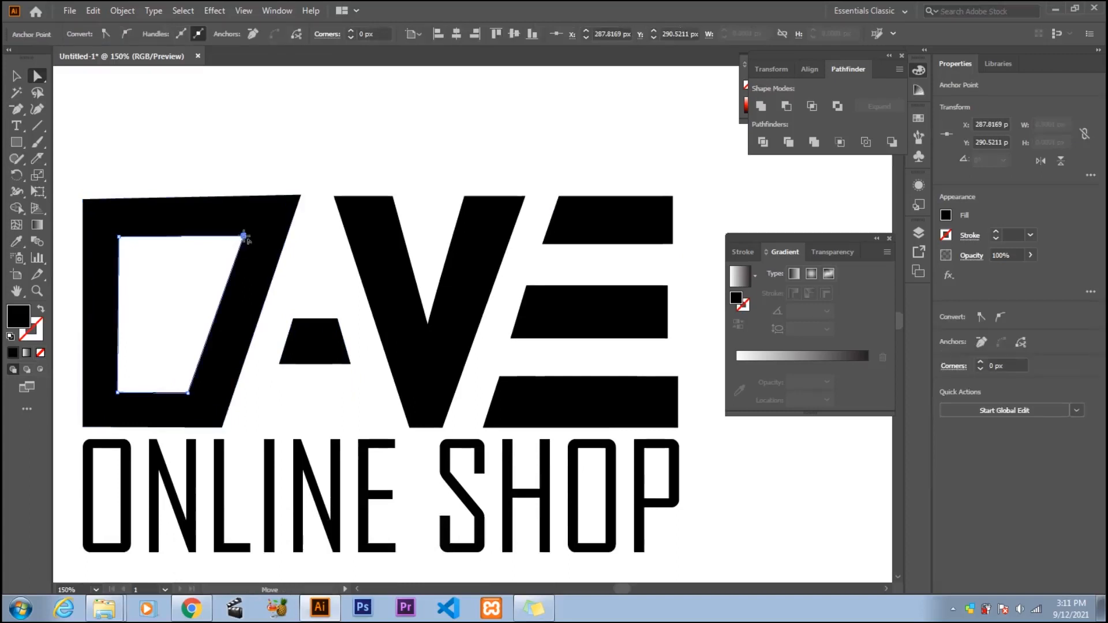
drag(242, 237, 232, 246)
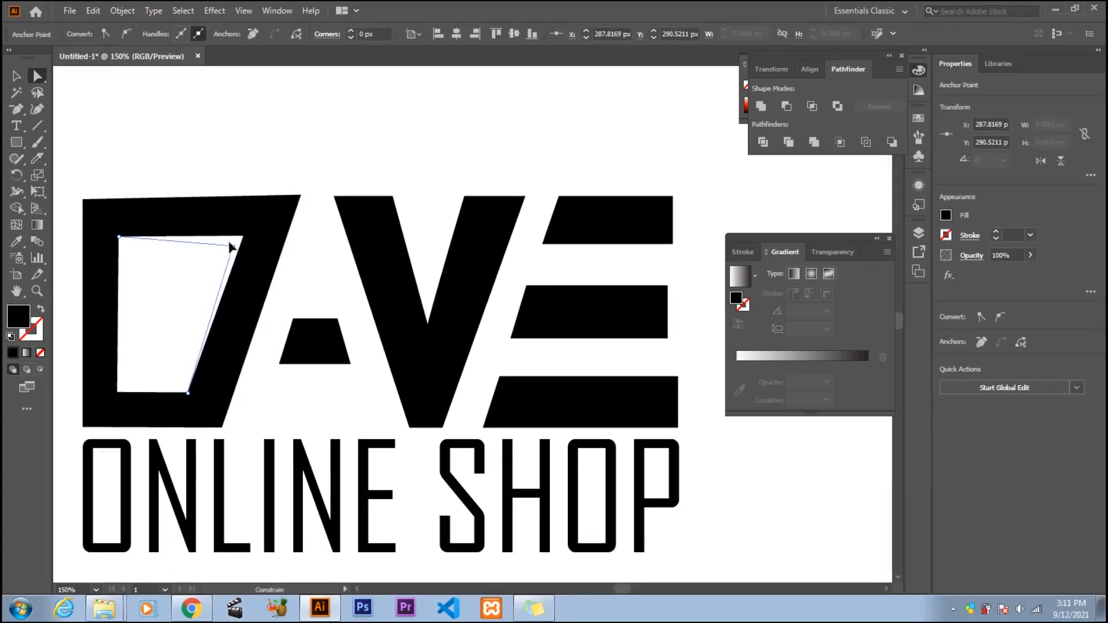
drag(119, 237, 118, 246)
click(187, 393)
drag(16, 111, 70, 163)
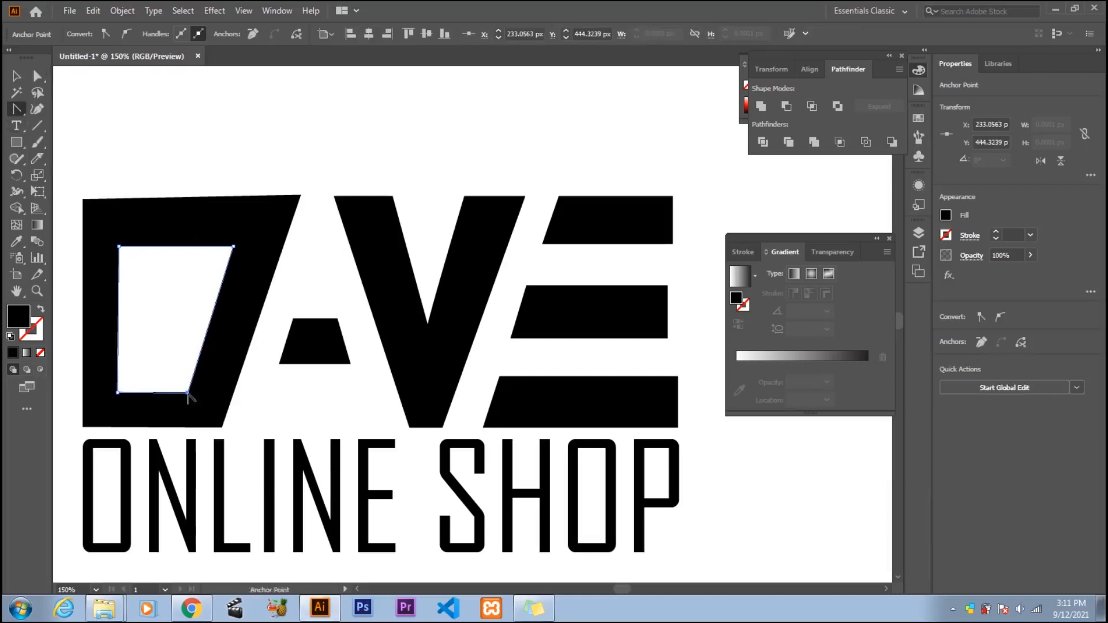
click(188, 393)
drag(152, 392, 152, 390)
key(ctrl+z)
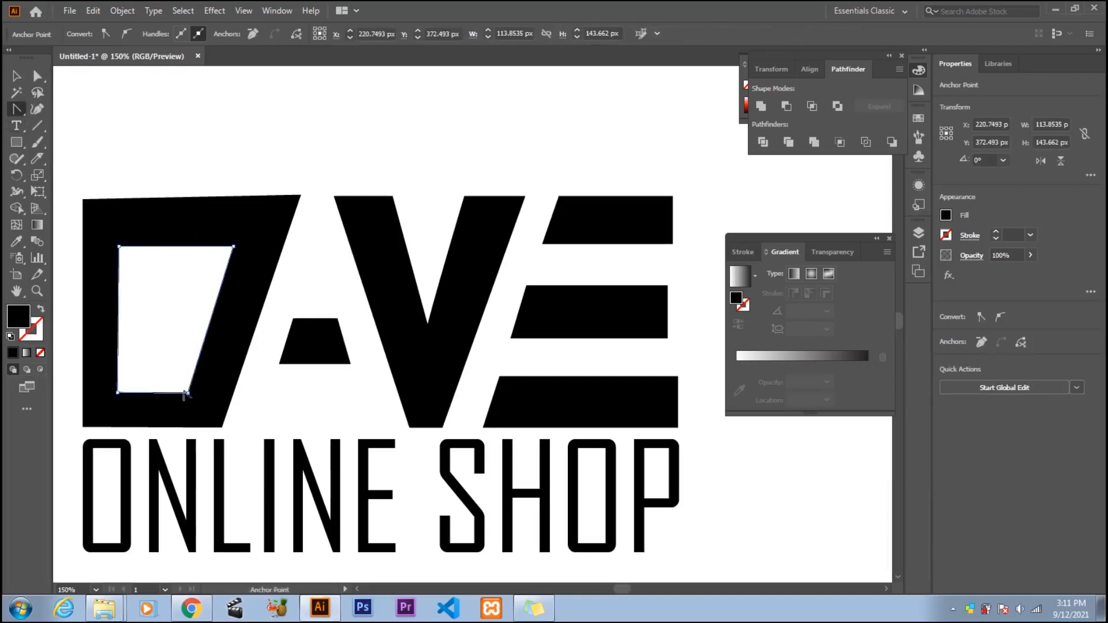
click(187, 393)
Raise the bottom edge of the D's inner opening to thicken the letter's base
key(a)
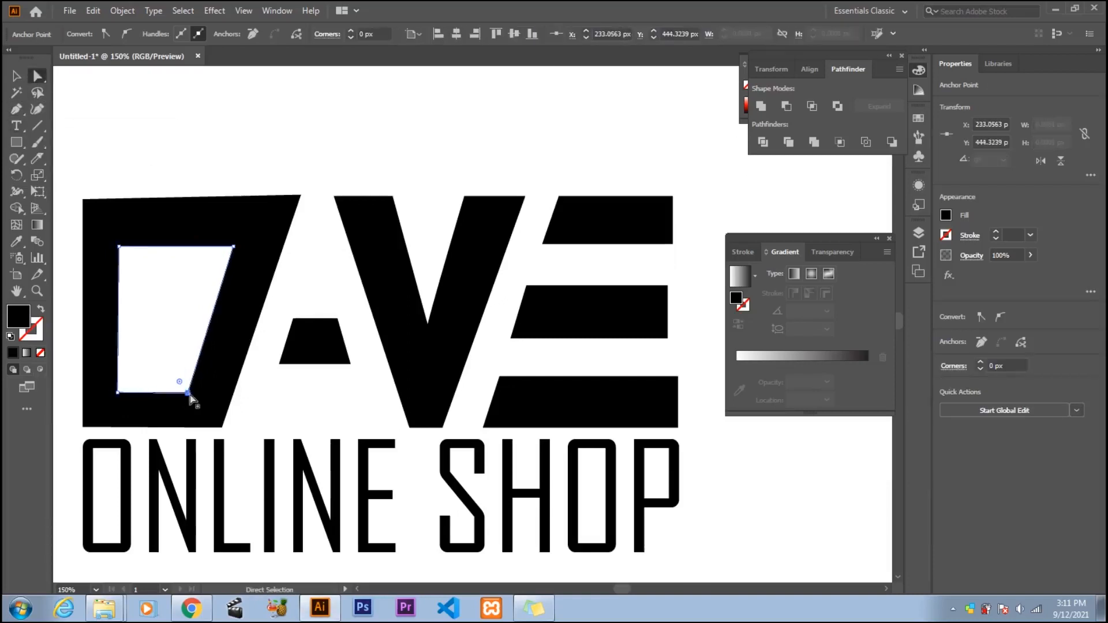
drag(132, 394, 188, 386)
shift+click(187, 386)
Straighten the left edge of the D's inner opening and move it inward to thicken the letter's stem
click(119, 247)
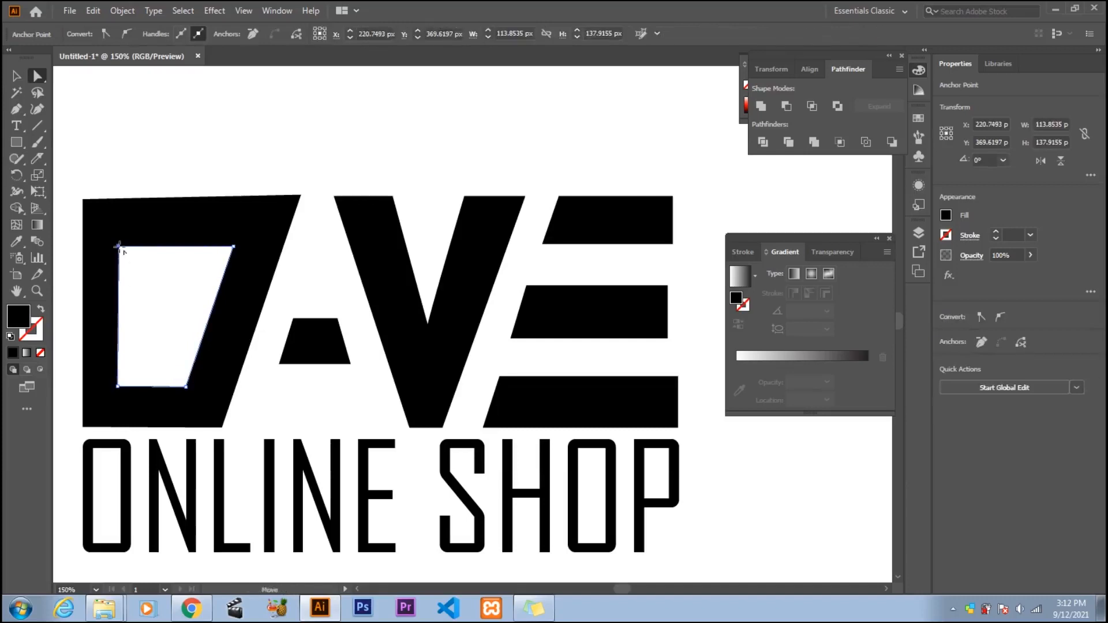
click(119, 385)
drag(118, 385, 119, 386)
click(121, 247)
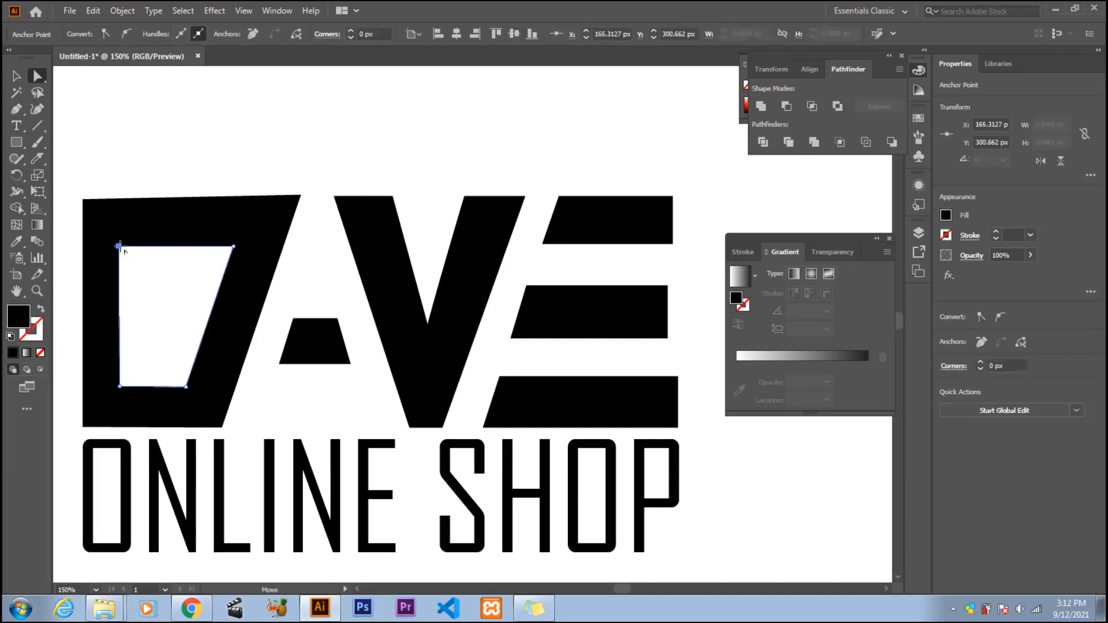
drag(121, 248, 122, 248)
drag(120, 313, 125, 312)
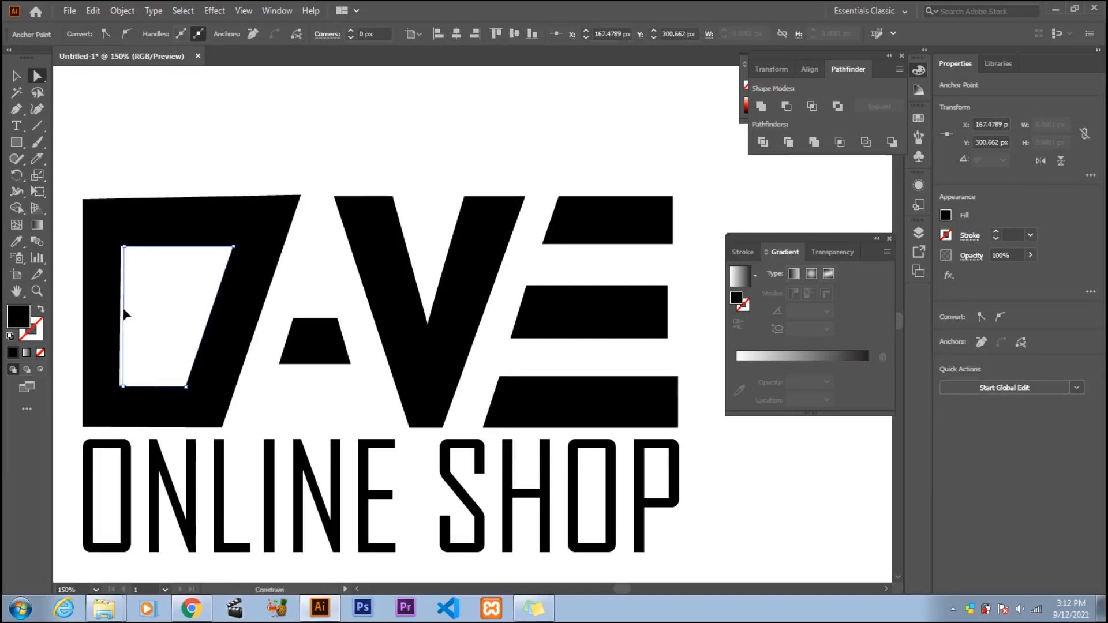
click(329, 384)
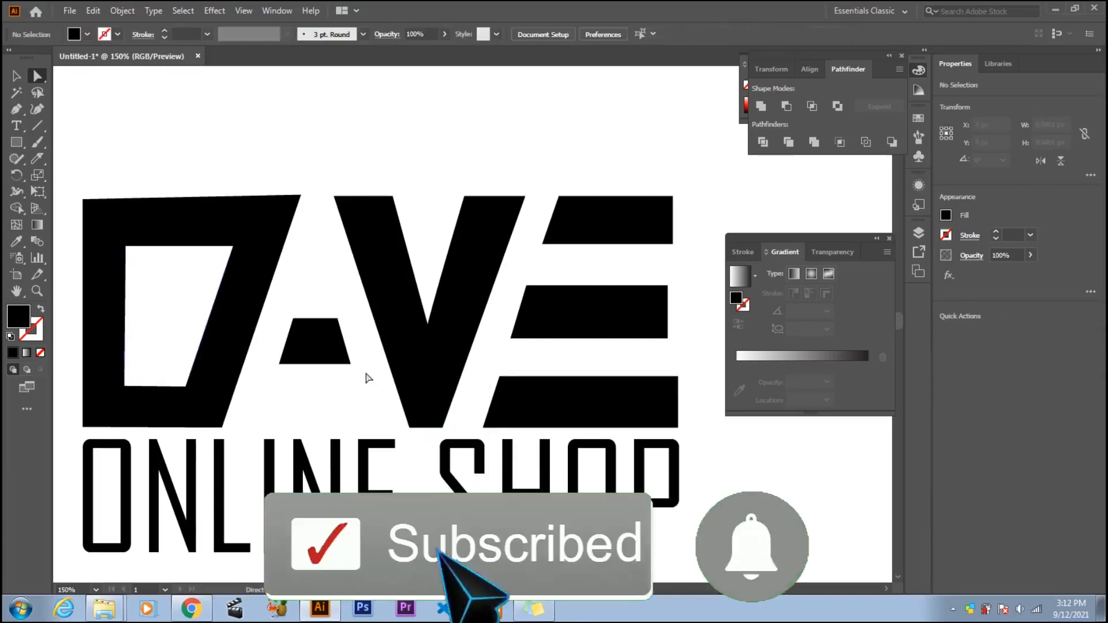
Change the font of the whole ONLINE SHOP tagline to Corbel
scroll(366, 375, down, 3)
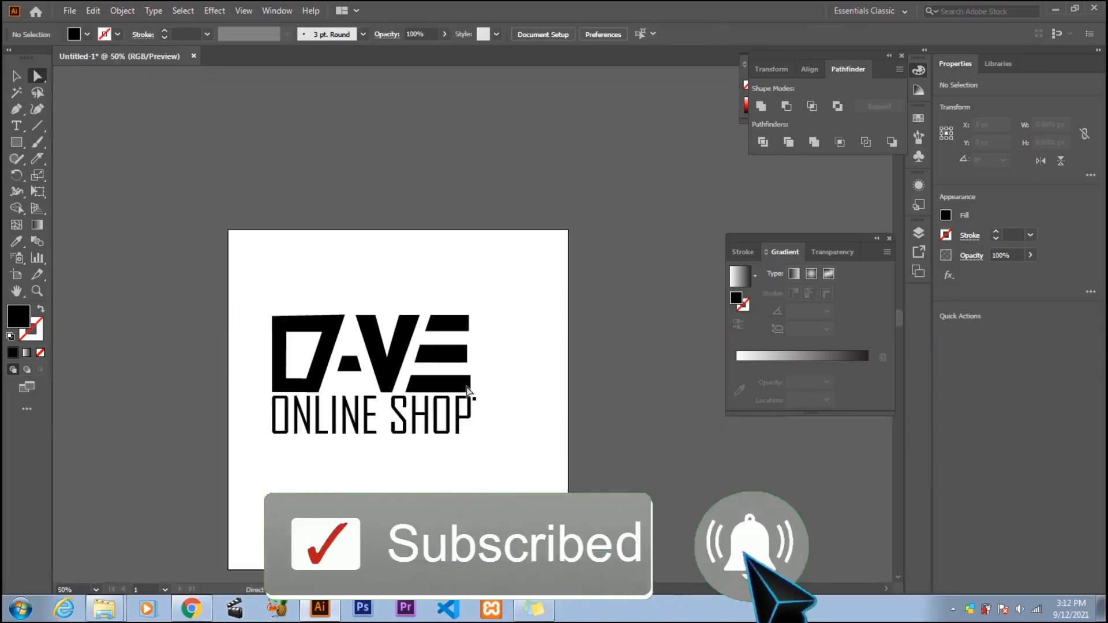
click(12, 129)
click(328, 416)
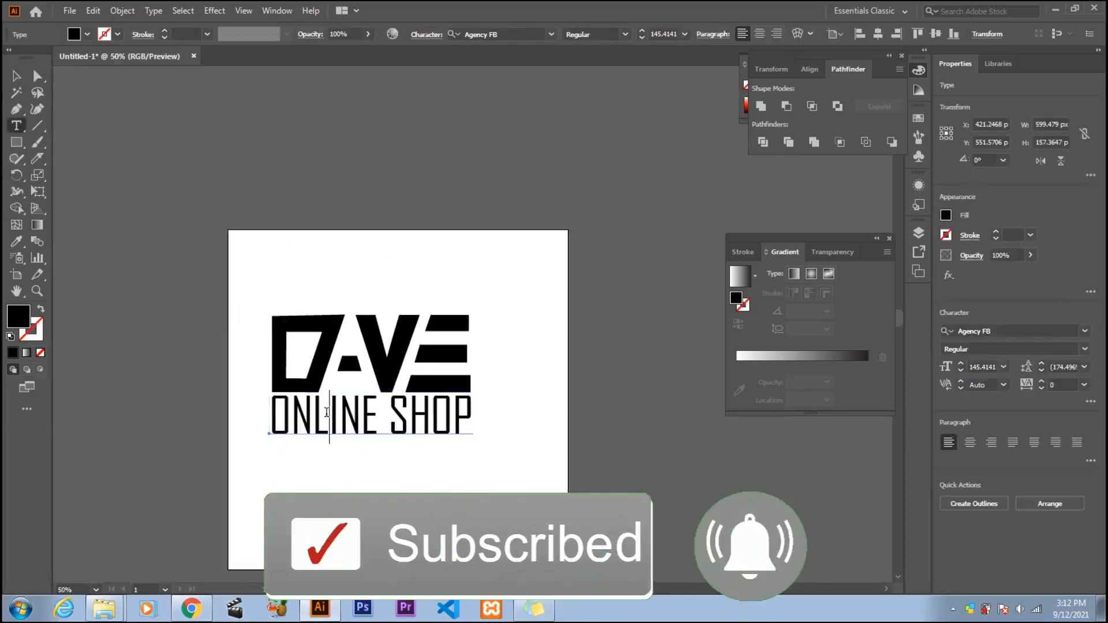
key(ctrl+a)
click(1084, 330)
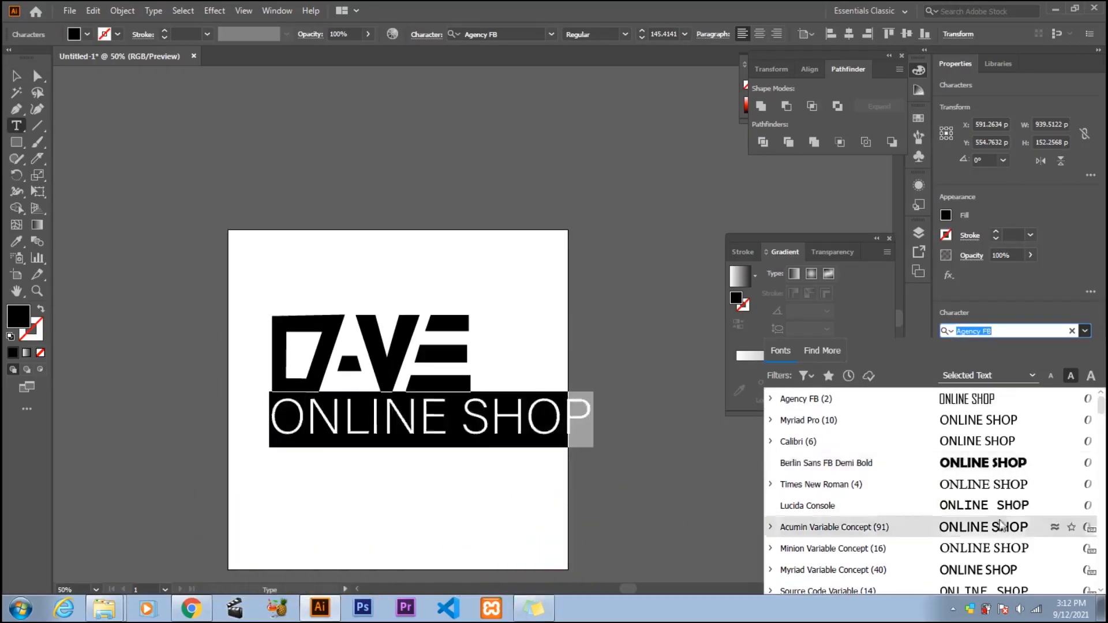
scroll(1001, 445, down, 3)
scroll(1001, 445, down, 12)
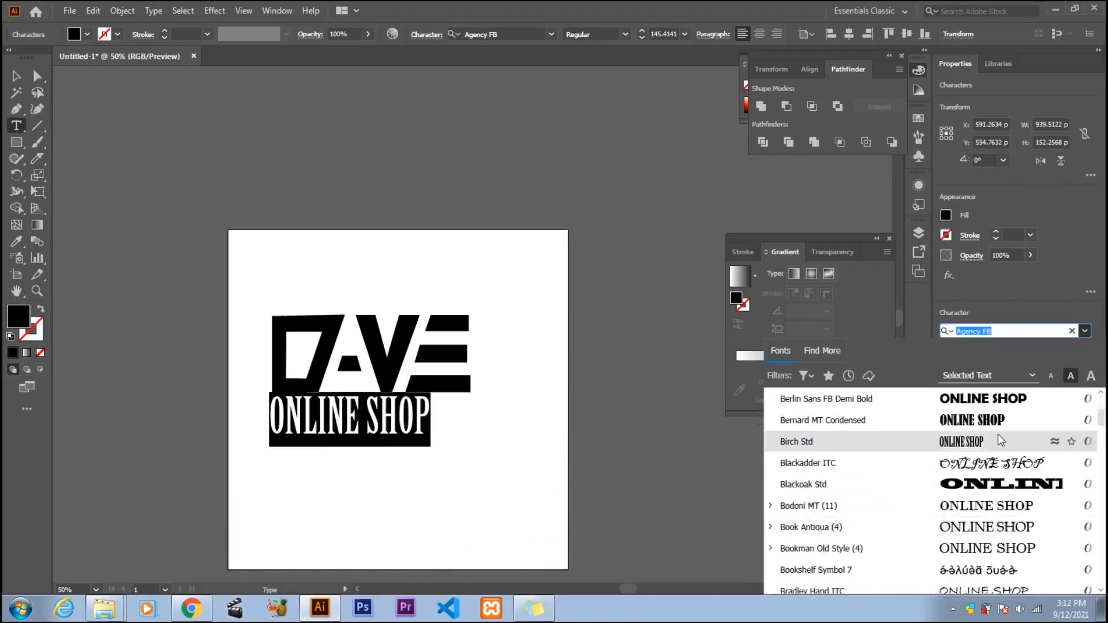
scroll(1004, 548, down, 3)
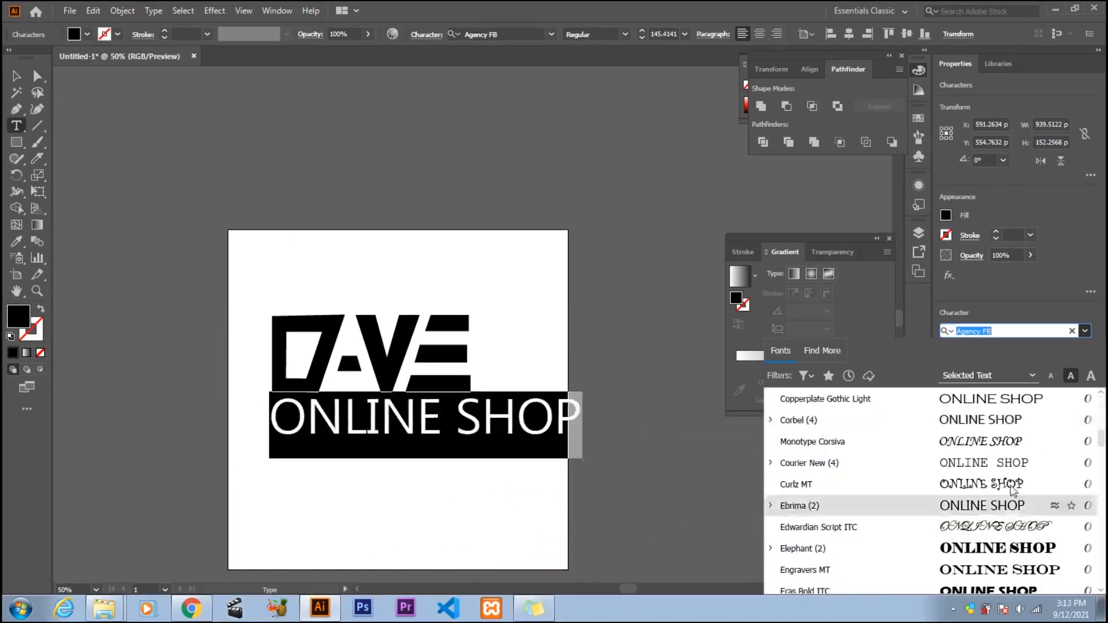
click(1015, 420)
key(Escape)
Shrink the tagline to the lettering's width and position it just beneath the name
drag(573, 394, 476, 409)
drag(448, 430, 447, 414)
drag(478, 395, 456, 414)
click(536, 455)
click(570, 446)
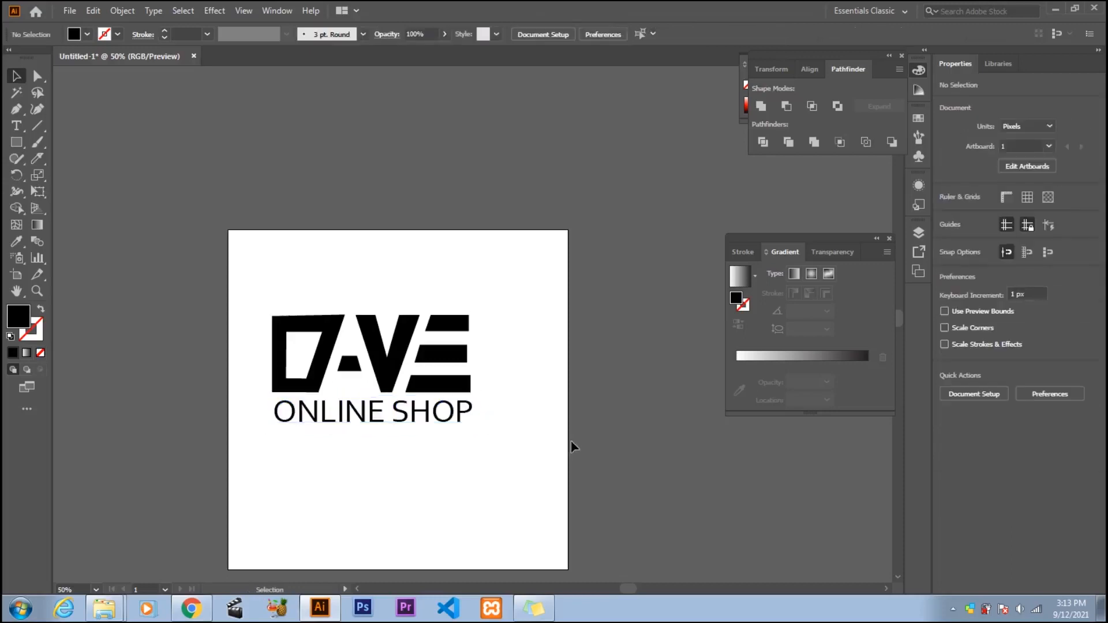
Delete the stray unfilled triangle outlines left around the letter A and below the ONLINE SHOP tagline
drag(266, 278, 536, 491)
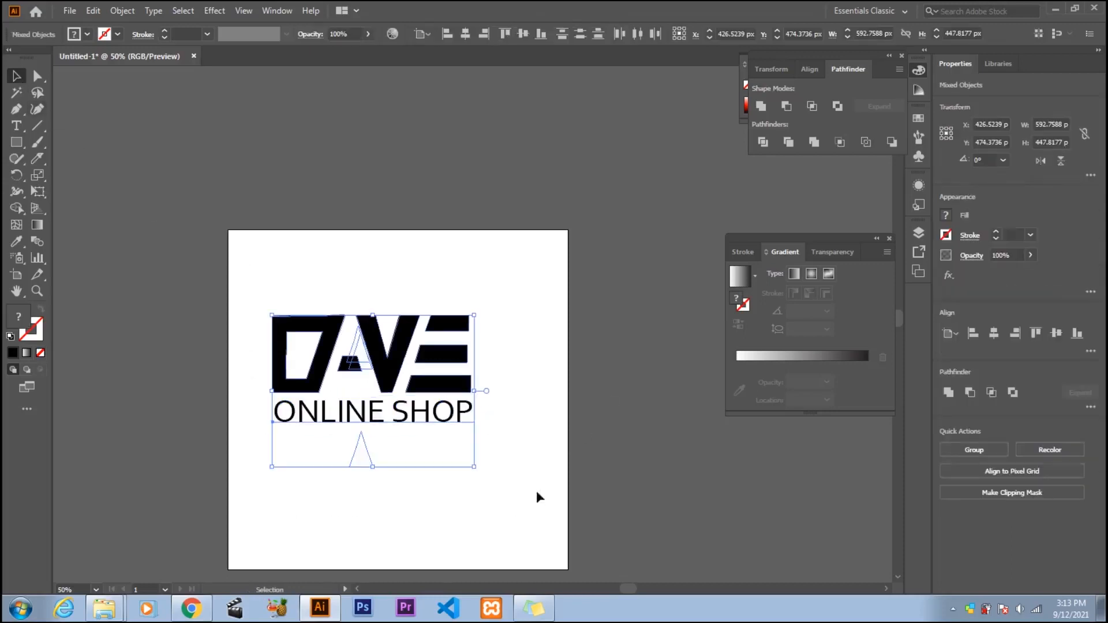
drag(260, 443, 288, 452)
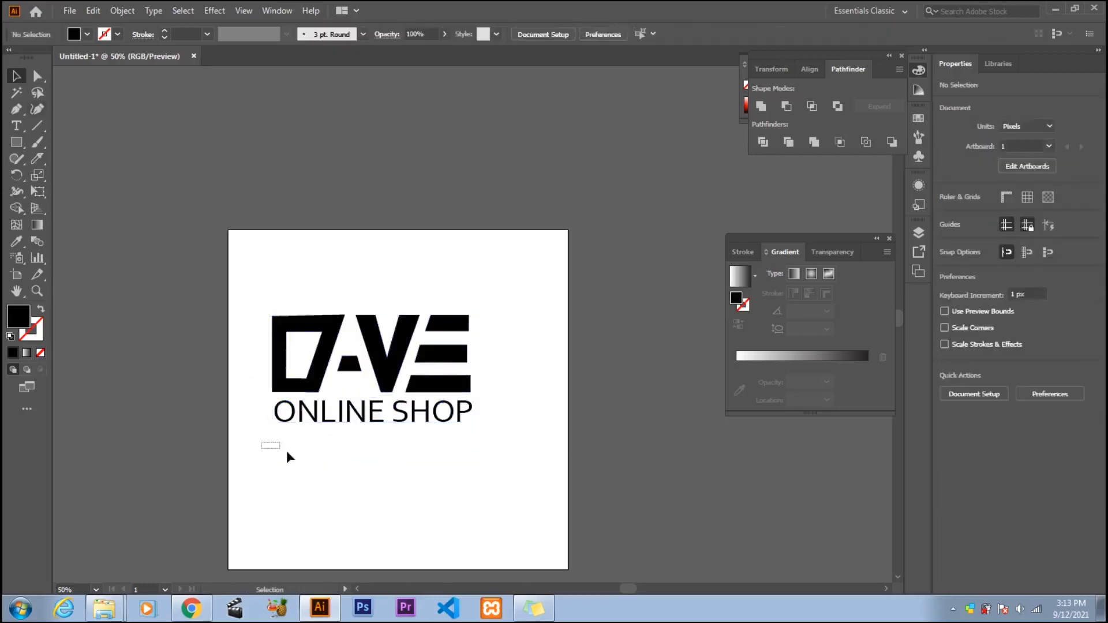
click(475, 420)
click(359, 354)
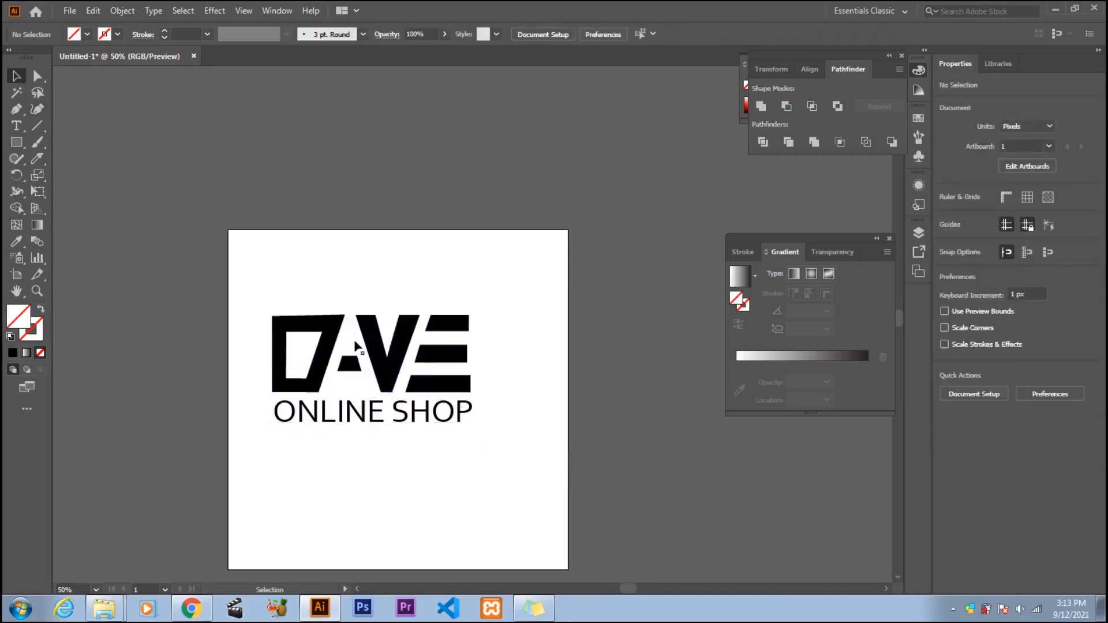
Select all the lettering and the tagline together and bring up the Align options
drag(258, 319, 559, 459)
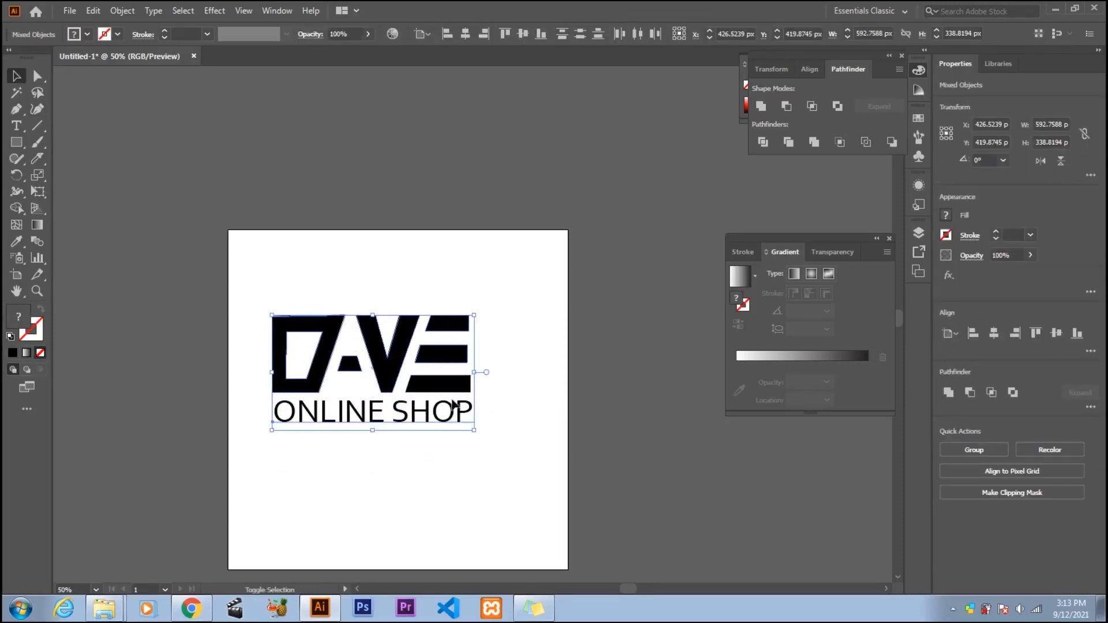
click(214, 10)
mouse_move(243, 14)
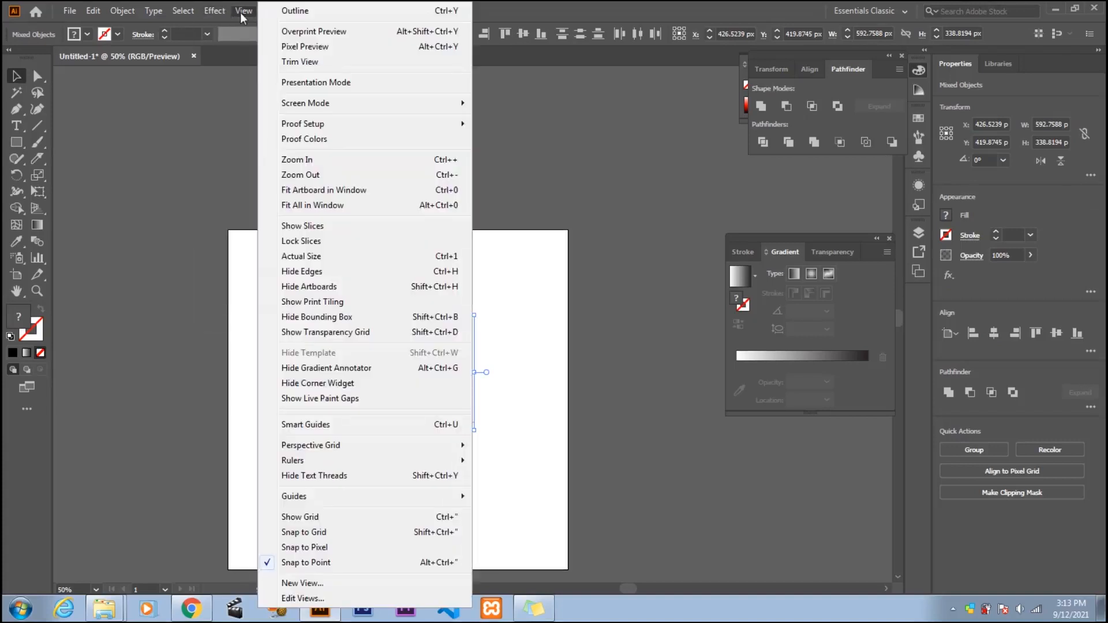
click(277, 10)
click(390, 173)
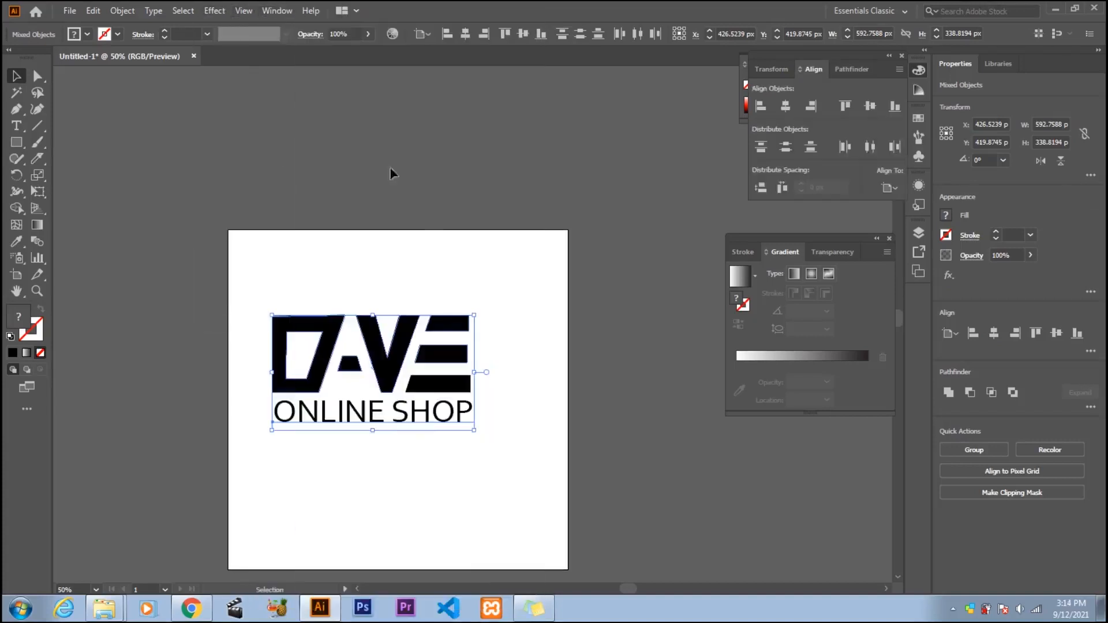
click(785, 106)
key(ctrl+z)
click(811, 147)
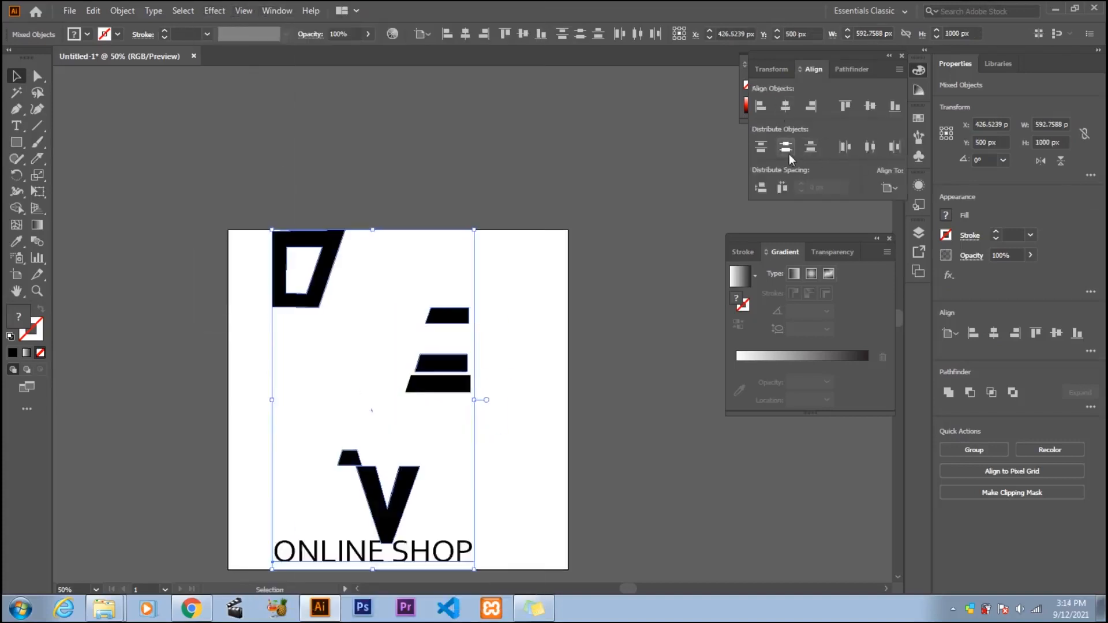
key(ctrl+z)
click(761, 188)
key(ctrl+z)
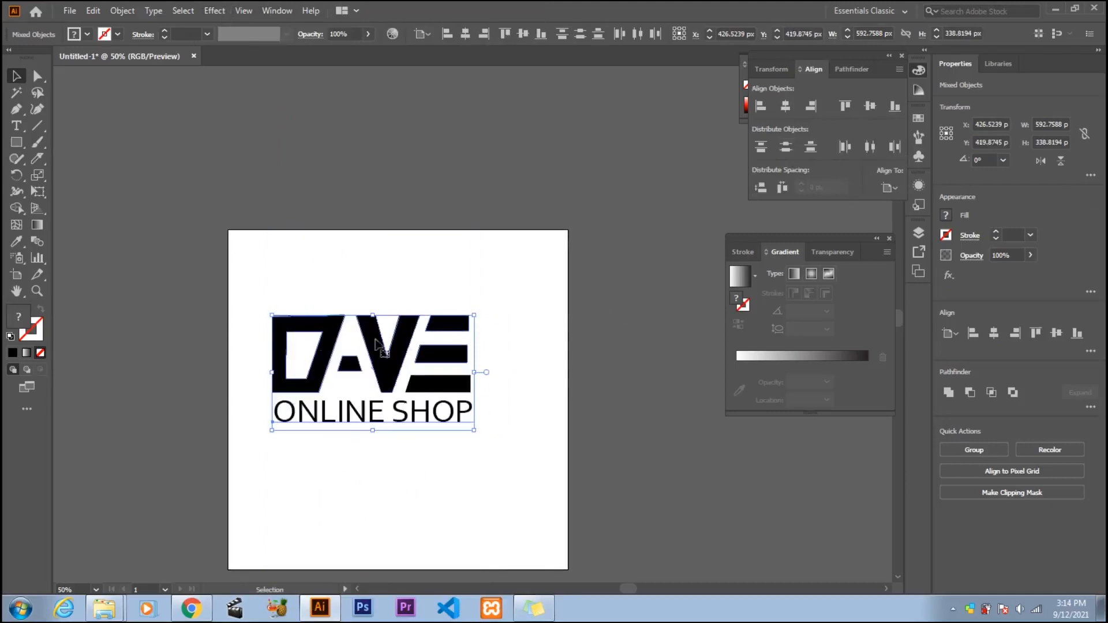
right_click(333, 340)
click(367, 444)
click(785, 105)
click(869, 106)
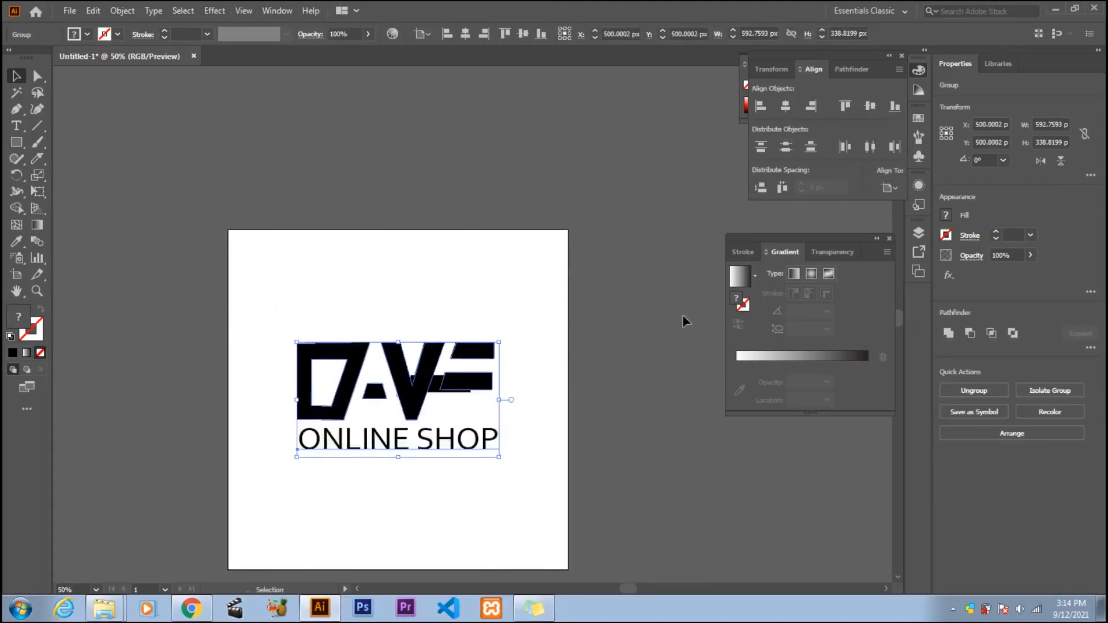
key(ctrl+z)
key(ctrl+z)
Group the DAVE lettering with the tagline and center the group vertically and horizontally on the artboard
drag(554, 397, 455, 355)
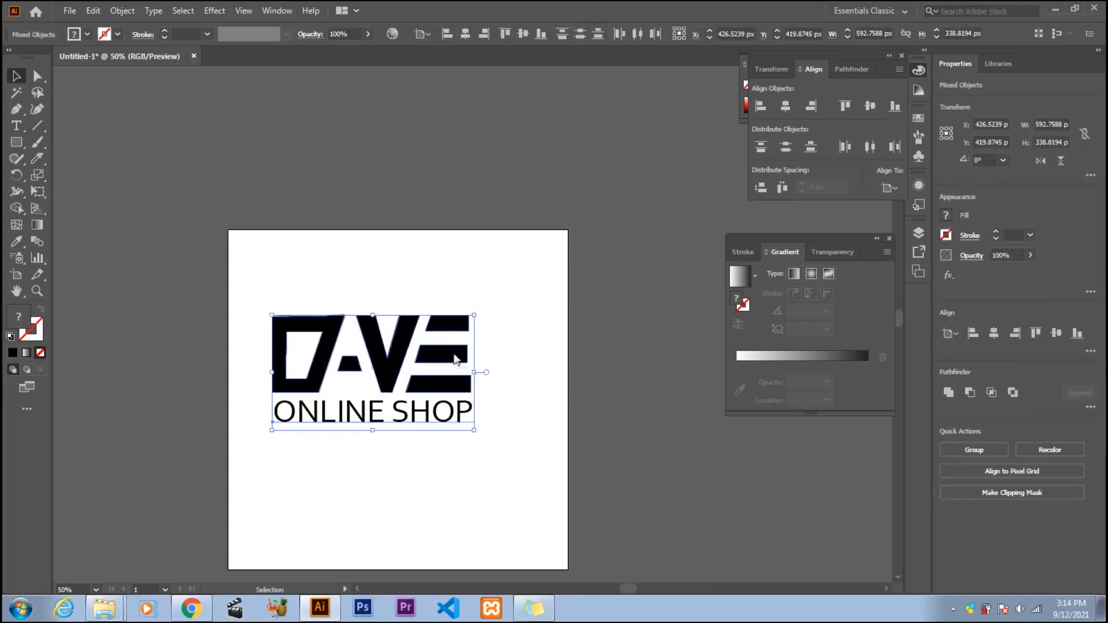
right_click(452, 351)
click(485, 456)
click(869, 106)
click(785, 105)
Enlarge the grouped logo proportionally about its center so it fills about three quarters of the artboard's width
click(508, 375)
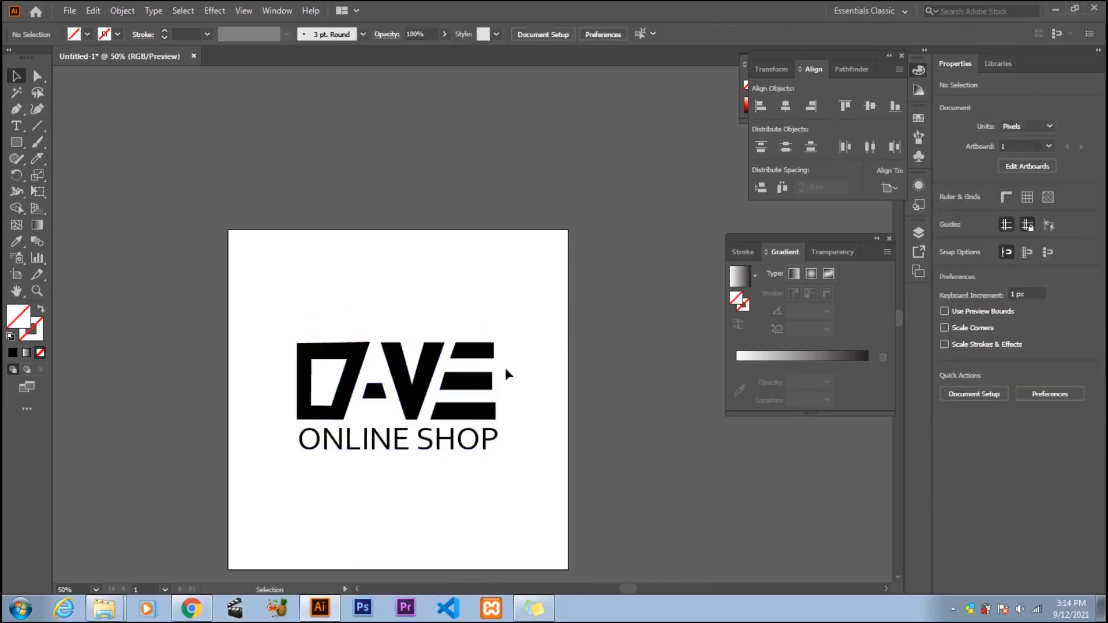
drag(267, 311, 528, 323)
click(640, 371)
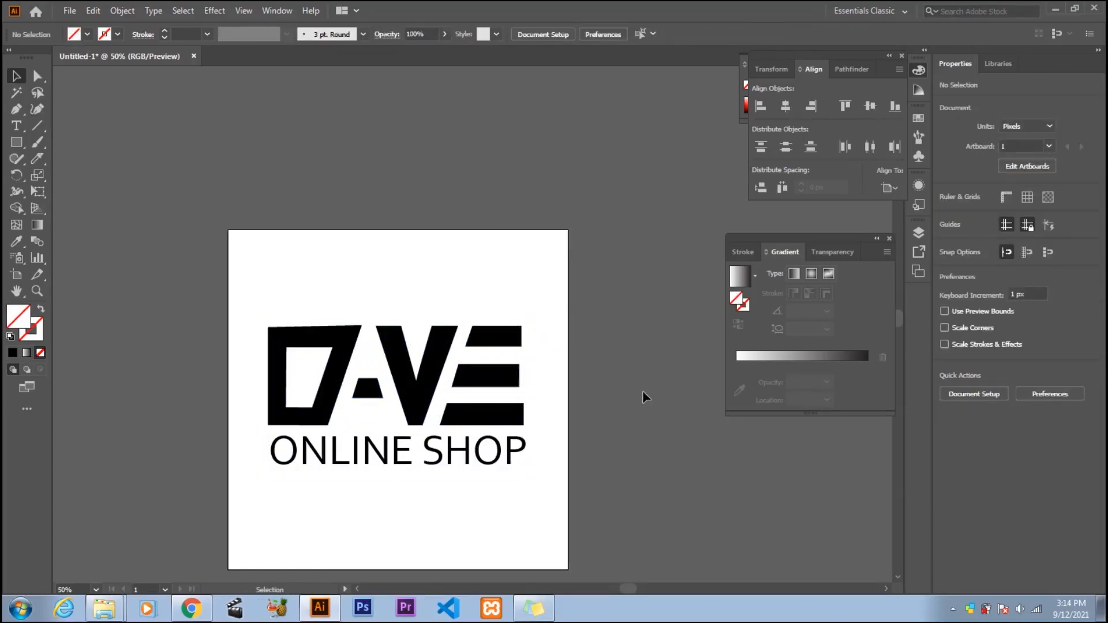
Start an Export As of the artwork in PNG format to the Logo folder under Projects > Adobe Illustrator
click(70, 11)
click(386, 137)
click(65, 13)
mouse_move(254, 255)
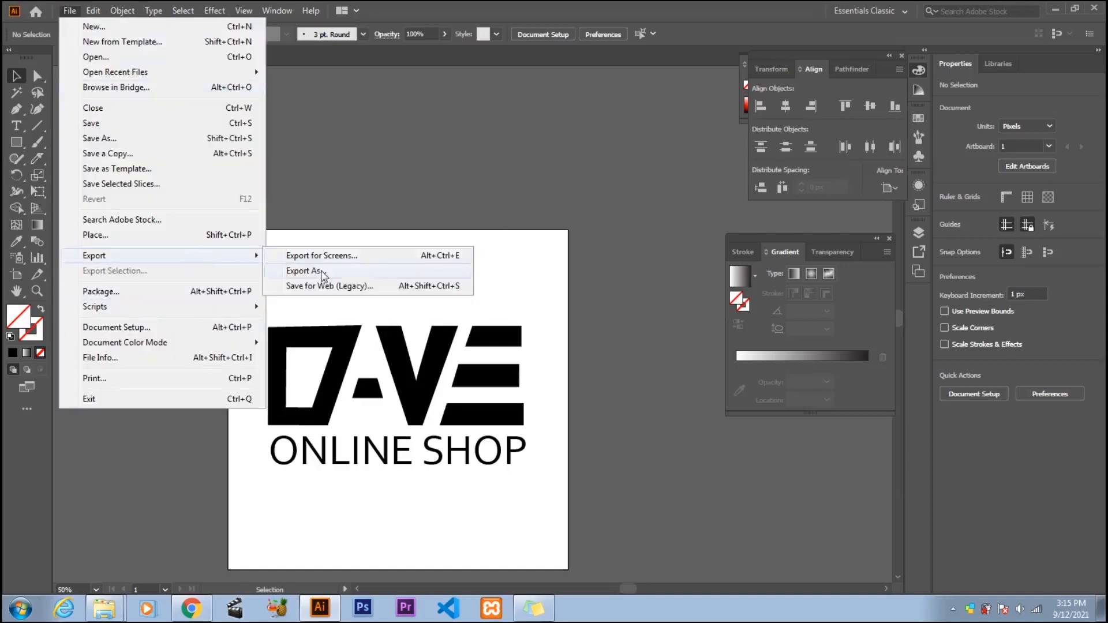
click(322, 271)
click(168, 32)
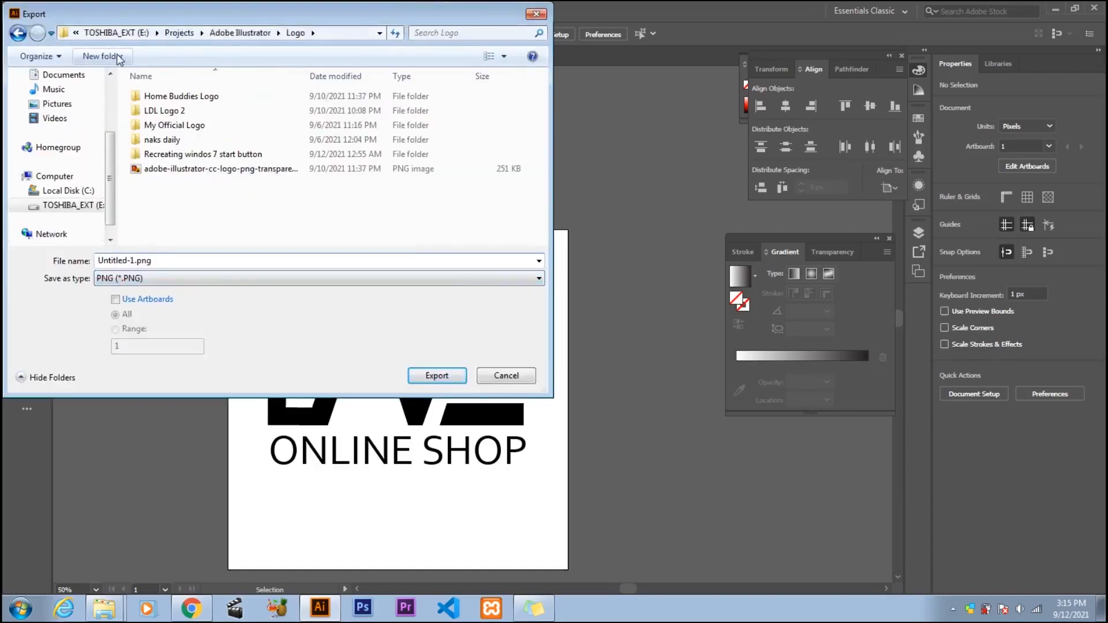
Create a folder named Dave Online Shop inside the Logo folder, copy its name and open it
click(102, 56)
text(Dave)
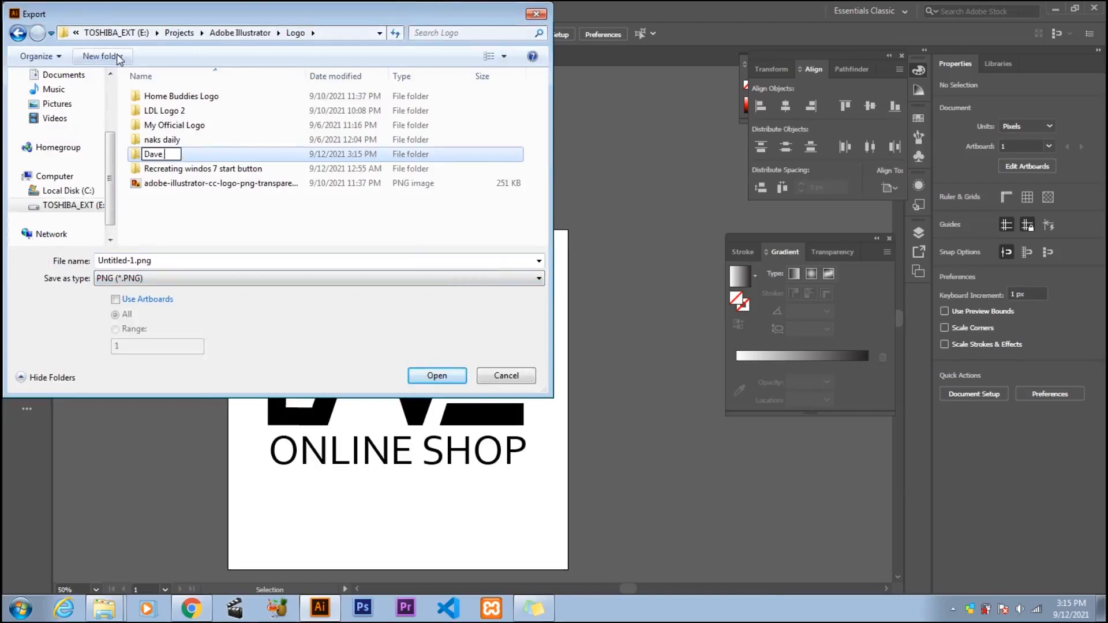
text( Online Shop)
drag(210, 154, 145, 154)
key(ctrl+c)
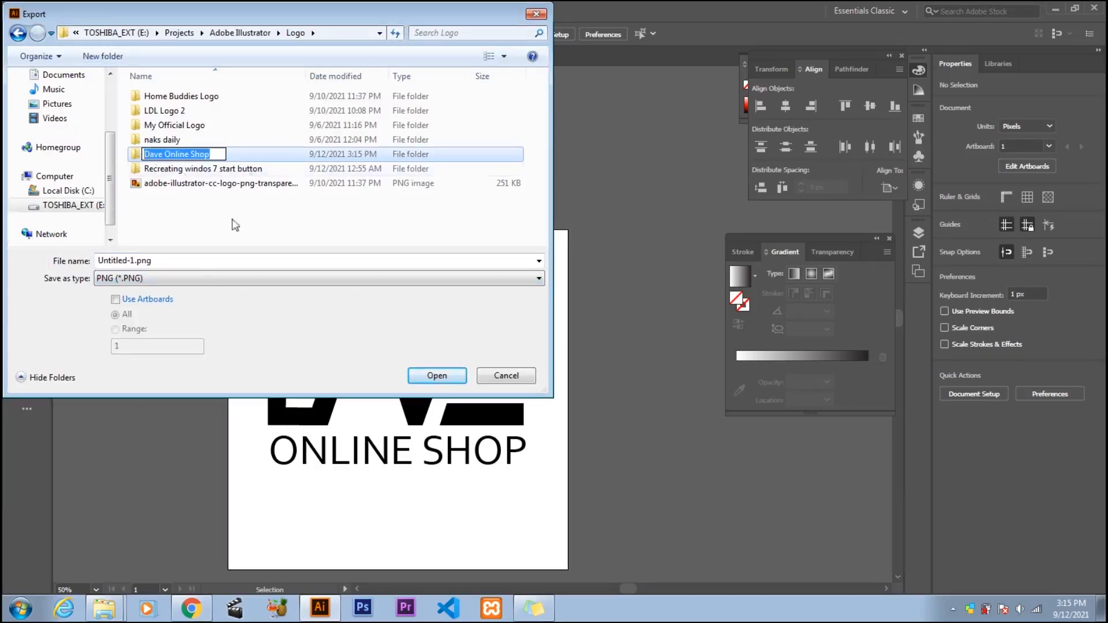
click(232, 219)
double_click(205, 96)
Name the export file Dave Online Shop by pasting the copied folder name and proceed to the PNG options
click(188, 260)
key(ctrl+v)
key(Return)
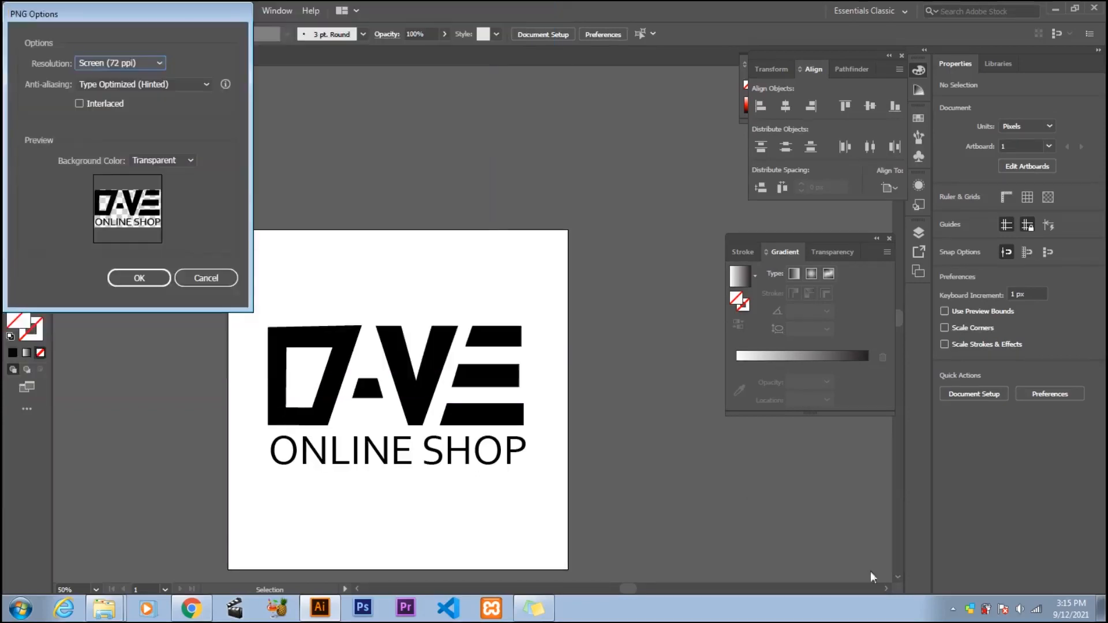
click(953, 608)
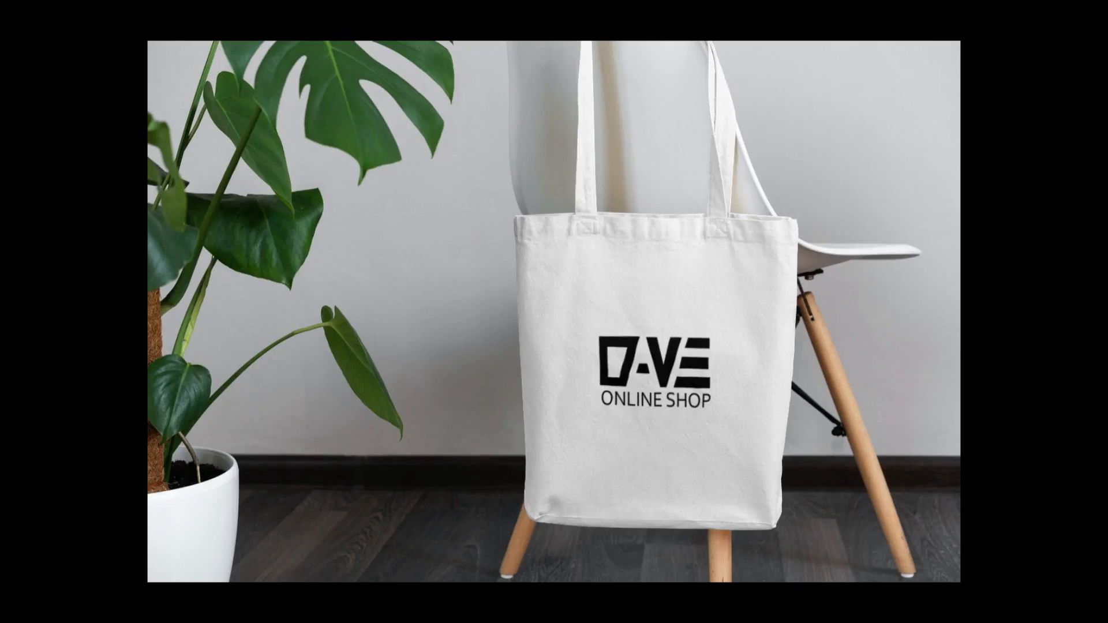